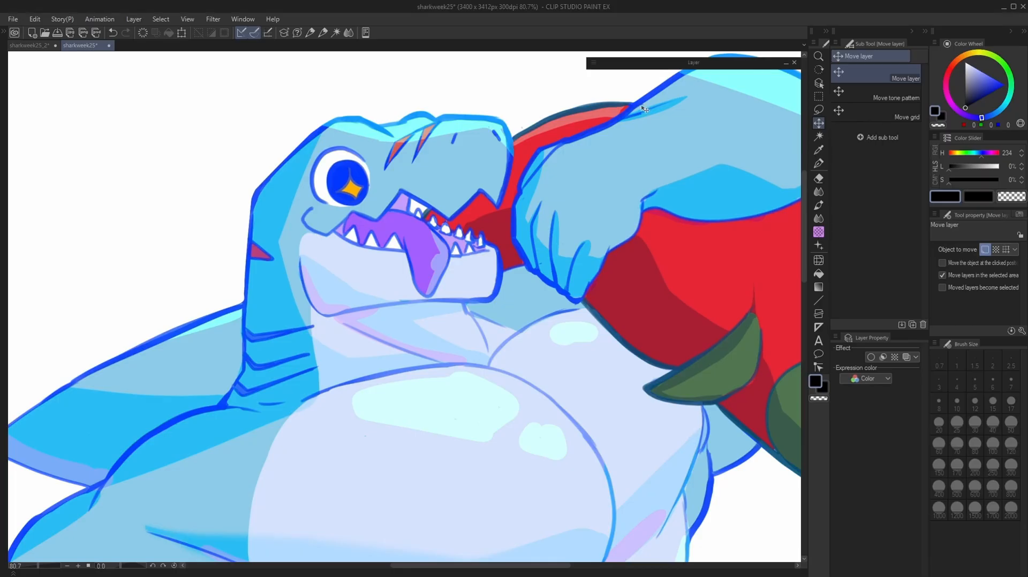
# Expand the collapsed Layer palette so the drawing's full layer list can be browsed
pyautogui.scroll(-6, 670, 134)
pyautogui.moveTo(737, 173); pyautogui.dragTo(634, 145)
pyautogui.scroll(-2, 634, 146)
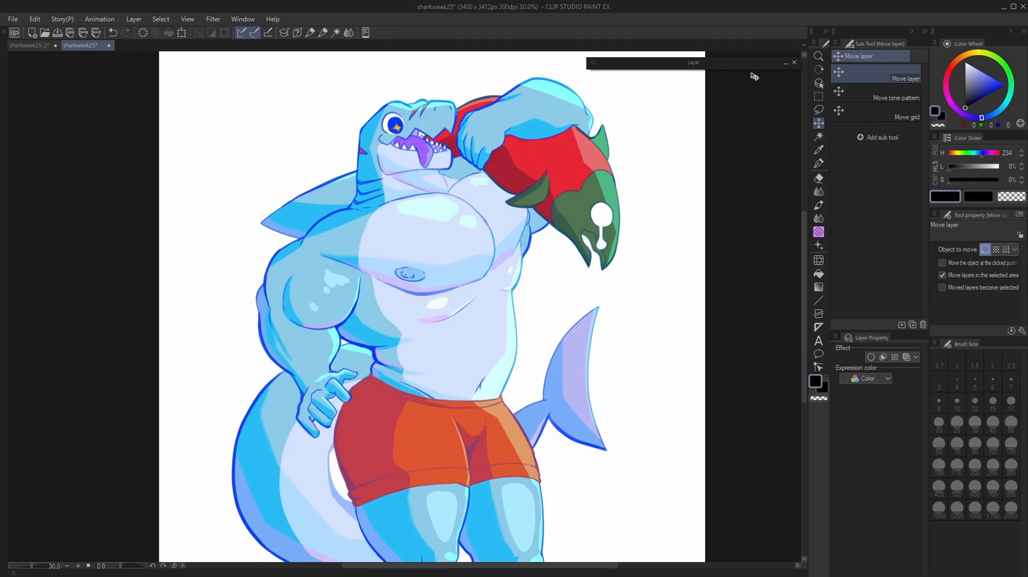
pyautogui.click(786, 63)
pyautogui.scroll(-4, 620, 434)
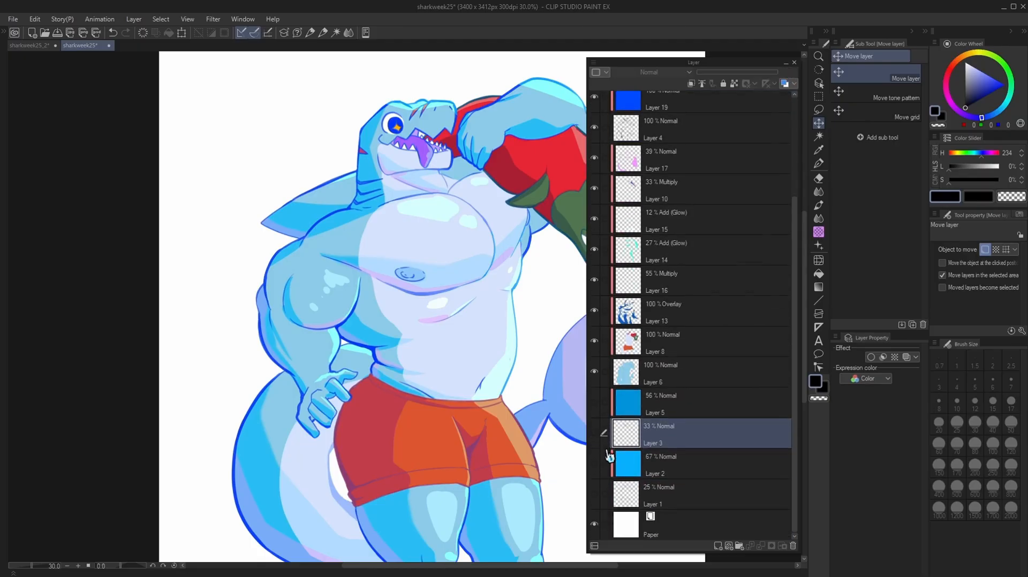
# Hide all the visible artwork layers from Layer 9 down to Layer 6, keeping only the Paper layer shown
pyautogui.scroll(5, 613, 431)
pyautogui.scroll(10, 571, 198)
pyautogui.scroll(-10, 537, 226)
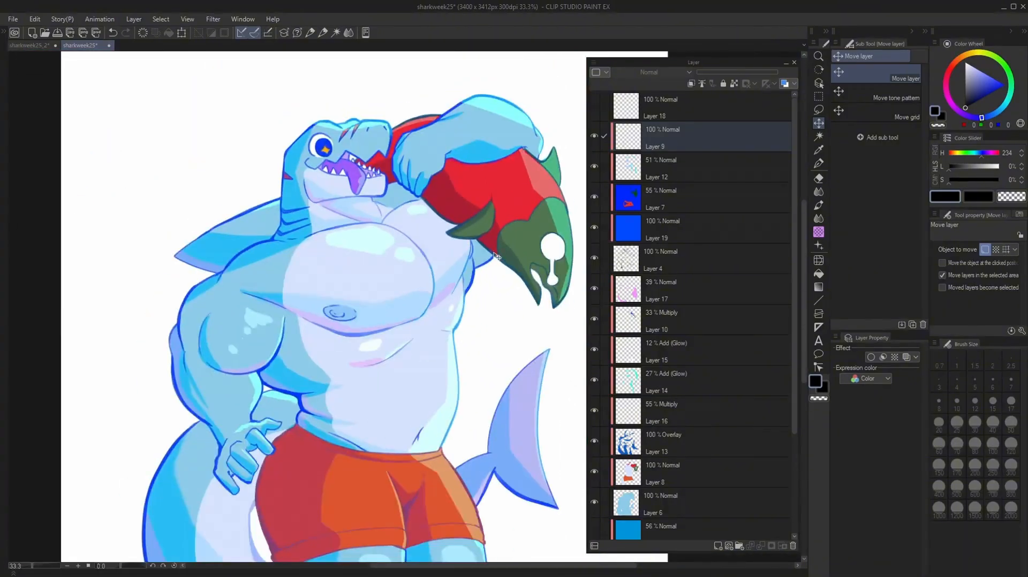
pyautogui.scroll(1, 549, 261)
pyautogui.moveTo(593, 144)
pyautogui.mouseDown()
pyautogui.moveTo(590, 310)
pyautogui.moveTo(603, 303)
pyautogui.moveTo(589, 351)
pyautogui.moveTo(592, 500)
pyautogui.moveTo(594, 420)
pyautogui.moveTo(578, 405)
pyautogui.mouseUp()
pyautogui.scroll(-3, 589, 380)
pyautogui.scroll(4, 466, 356)
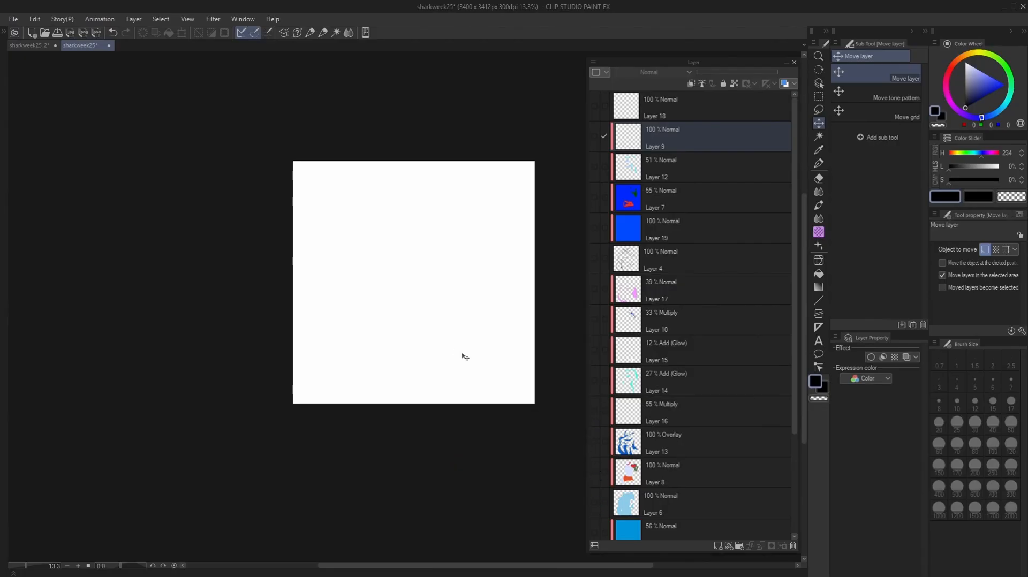
# Show the rough sketch on Layer 1 together with the blue tint on Layer 2 and the refined sketch on Layer 3
pyautogui.scroll(-1, 439, 321)
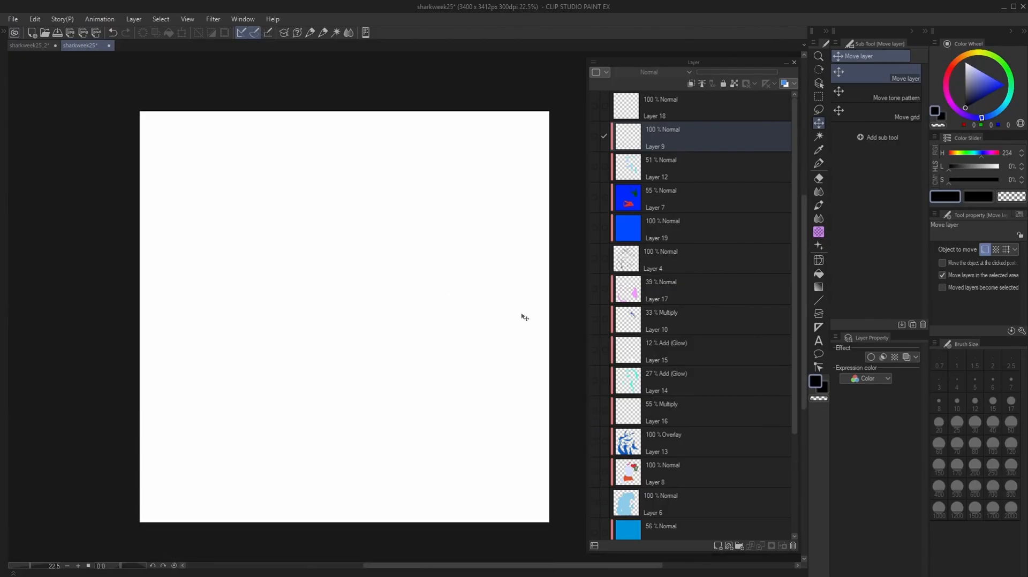
pyautogui.scroll(-4, 639, 419)
pyautogui.click(593, 496)
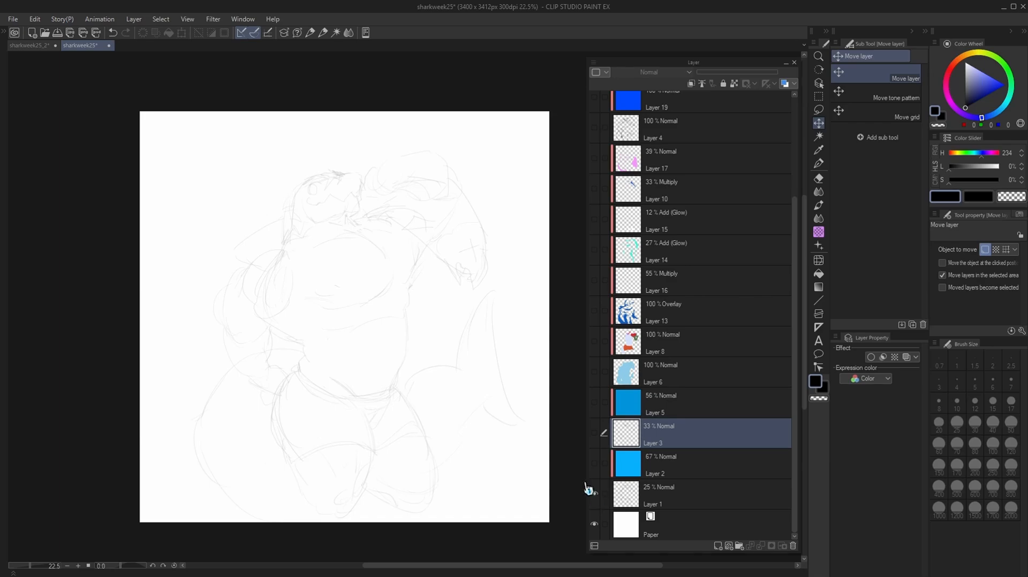
pyautogui.scroll(2, 459, 425)
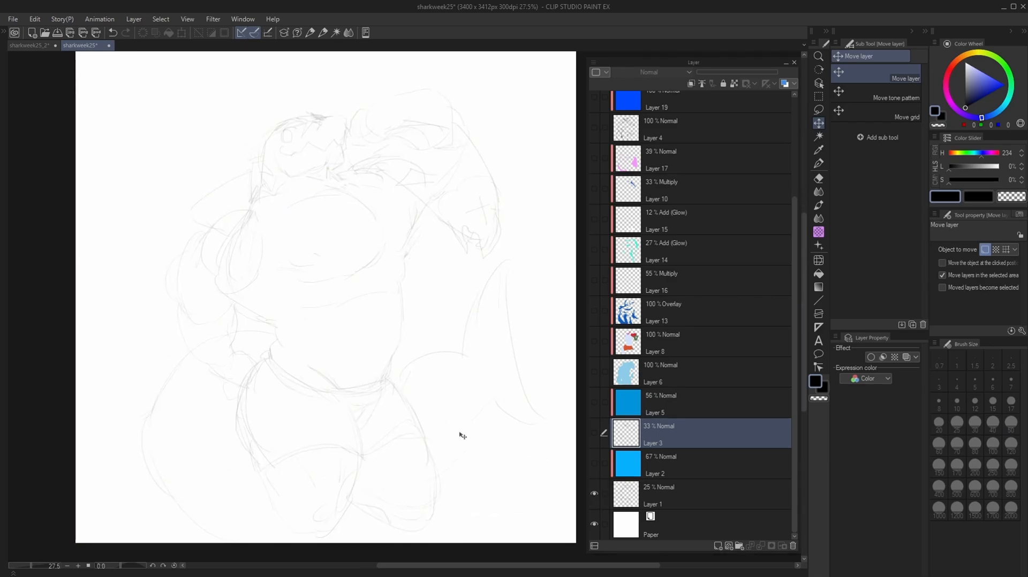
pyautogui.click(595, 493)
pyautogui.click(599, 474)
pyautogui.click(659, 496)
pyautogui.click(594, 432)
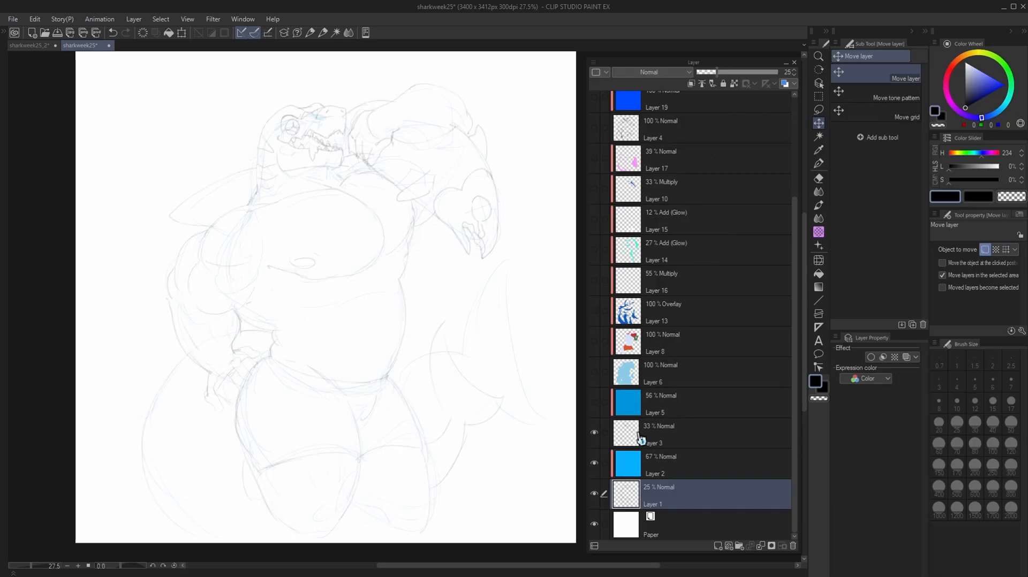
# Select the refined sketch on Layer 3, raise its opacity to 100%, and inspect its lines
pyautogui.click(658, 435)
pyautogui.scroll(5, 365, 280)
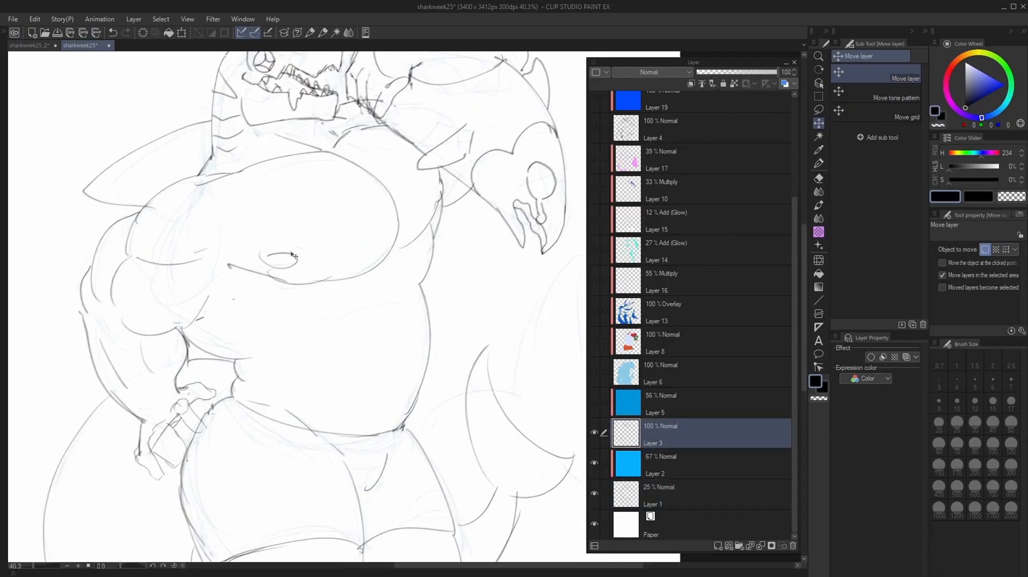
pyautogui.scroll(-2, 365, 280)
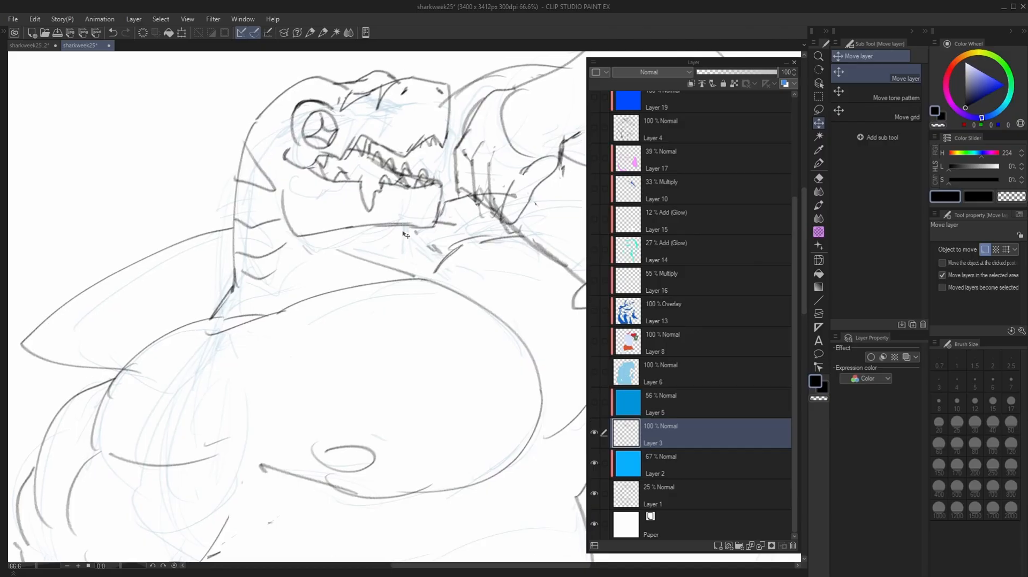
pyautogui.scroll(-1, 459, 316)
pyautogui.scroll(-3, 459, 317)
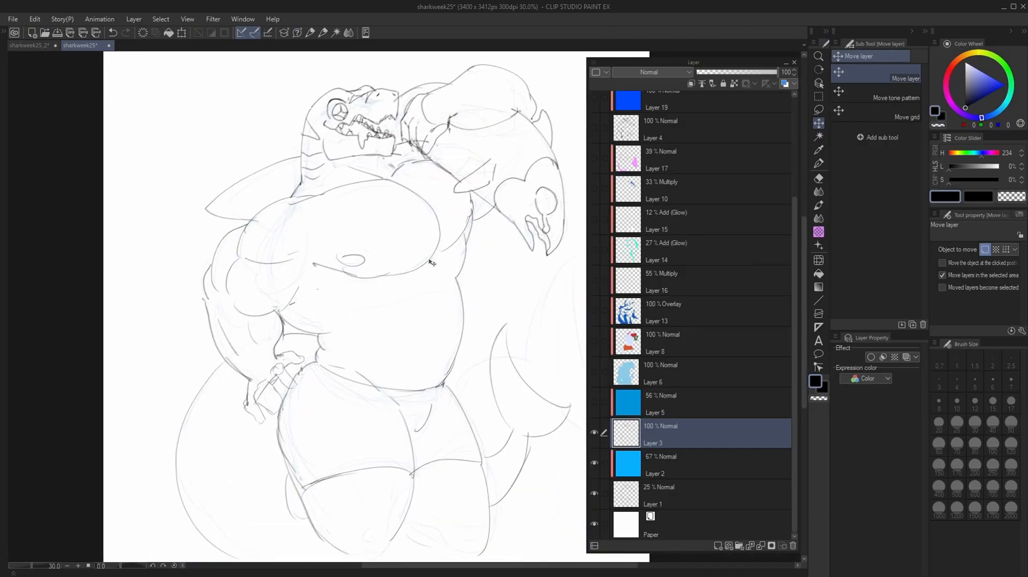
pyautogui.moveTo(439, 340)
pyautogui.mouseDown()
pyautogui.moveTo(423, 277)
pyautogui.moveTo(428, 330)
pyautogui.mouseUp()
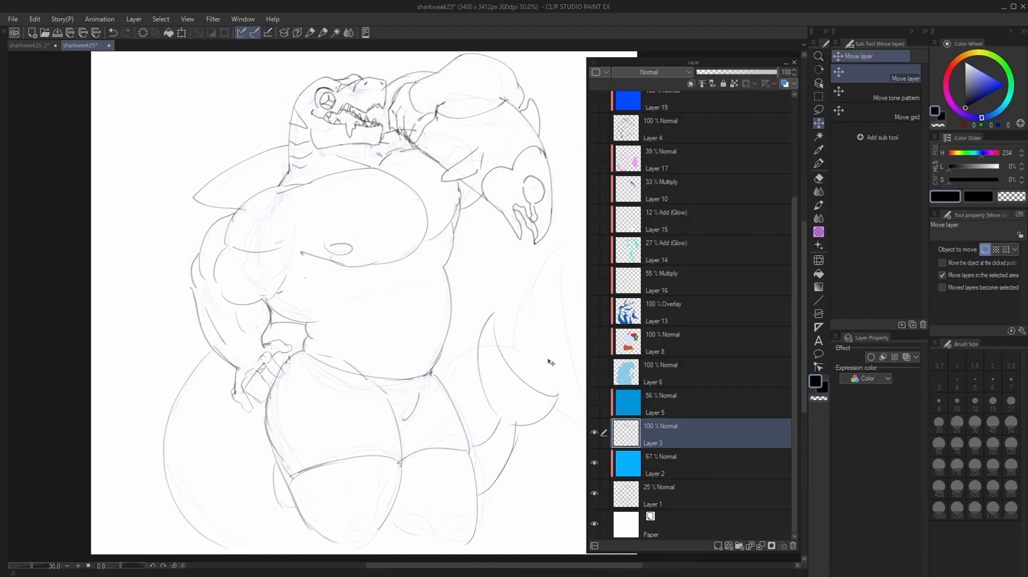
# Hide Layer 2 and the rough sketch on Layer 1, and show the blue tint on Layer 5
pyautogui.click(594, 463)
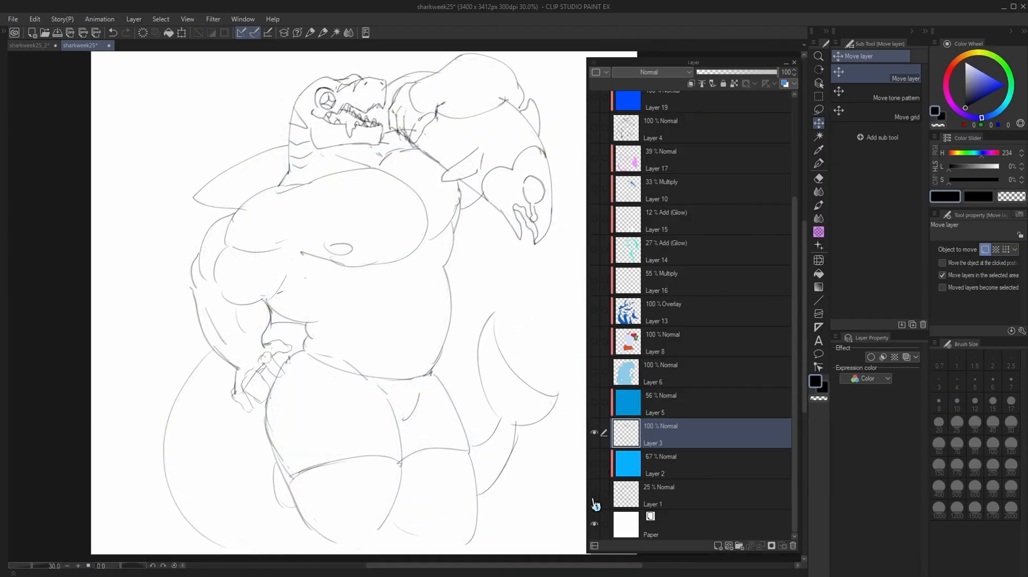
pyautogui.click(594, 493)
pyautogui.click(594, 404)
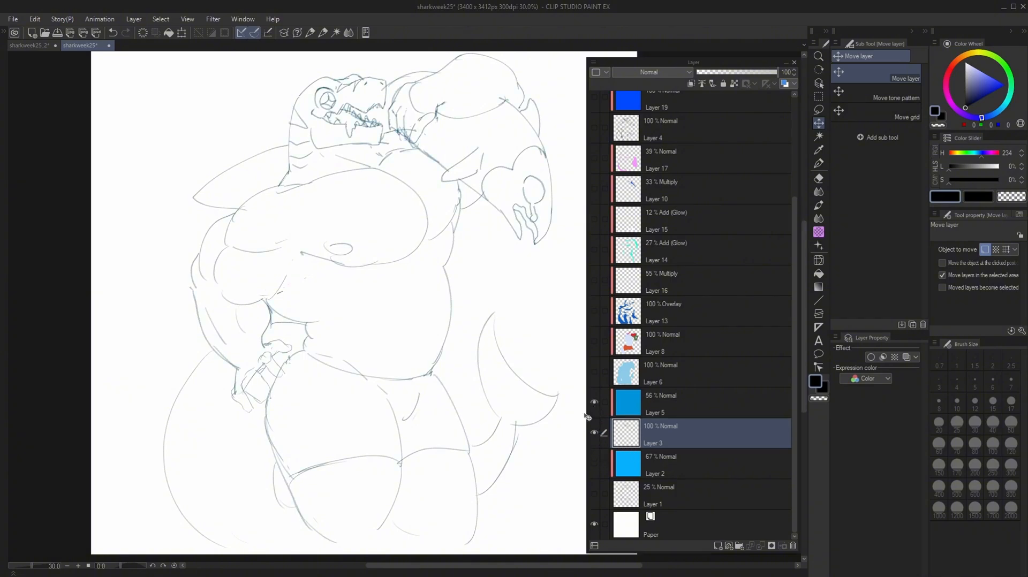
# Show the line art on Layer 4 and hide the refined sketch on Layer 3 with its Layer 5 tint
pyautogui.scroll(2, 608, 420)
pyautogui.scroll(2, 608, 421)
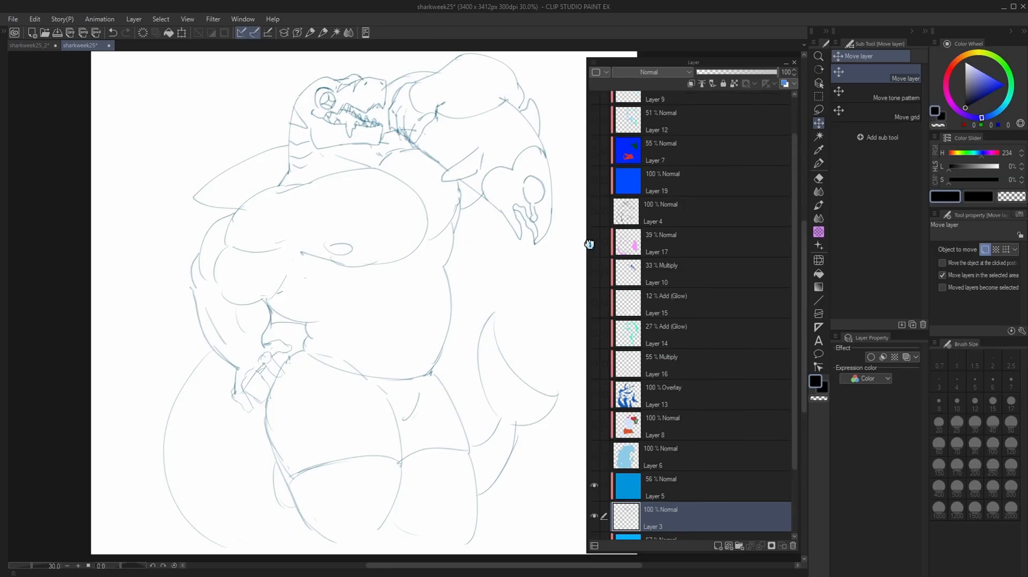
pyautogui.click(594, 212)
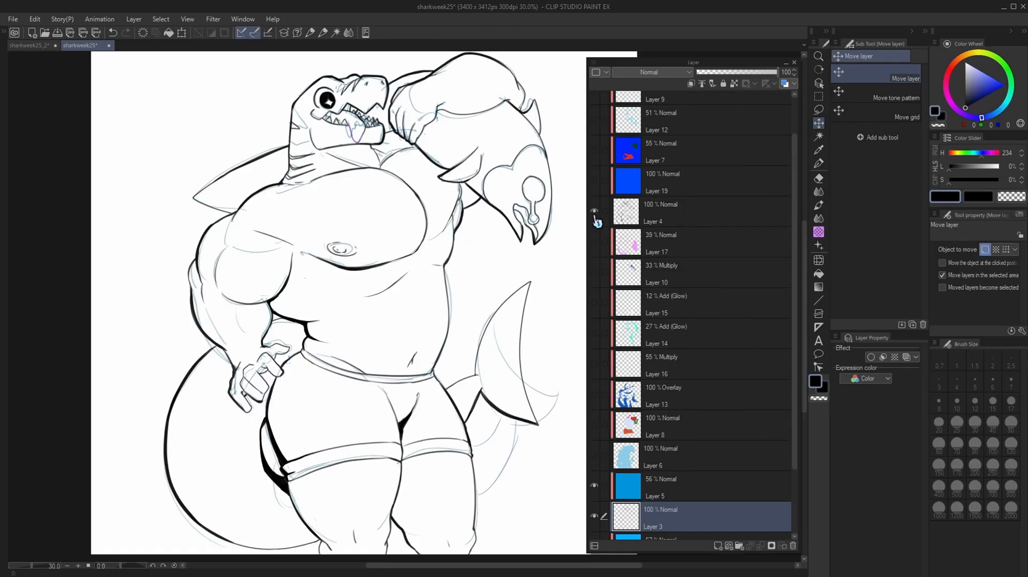
pyautogui.scroll(2, 605, 455)
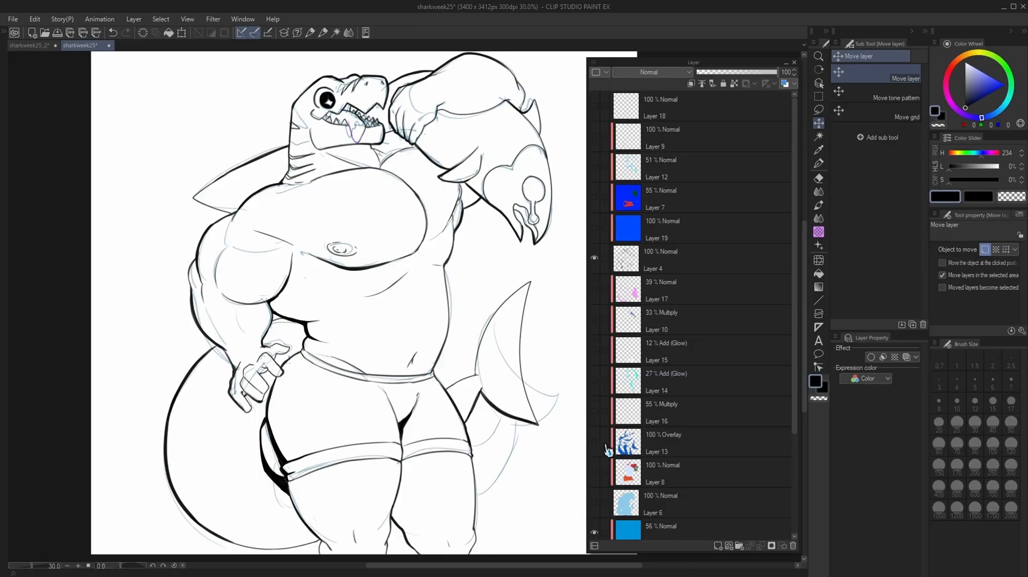
pyautogui.scroll(-3, 605, 447)
pyautogui.click(604, 464)
pyautogui.click(596, 491)
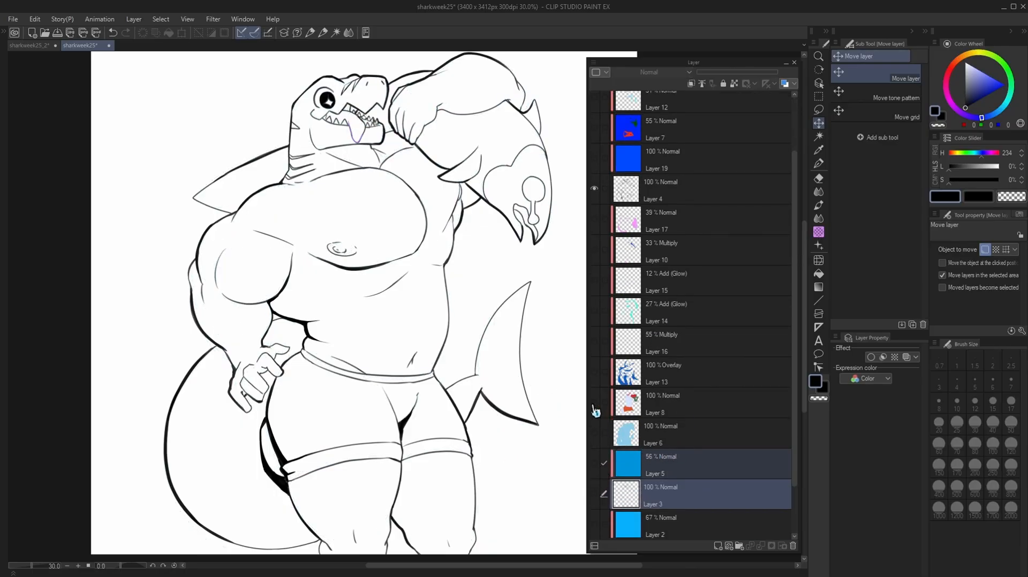
# Show the base fill on Layer 6, the local colours on Layer 8 and the Overlay shading on Layer 13
pyautogui.click(595, 433)
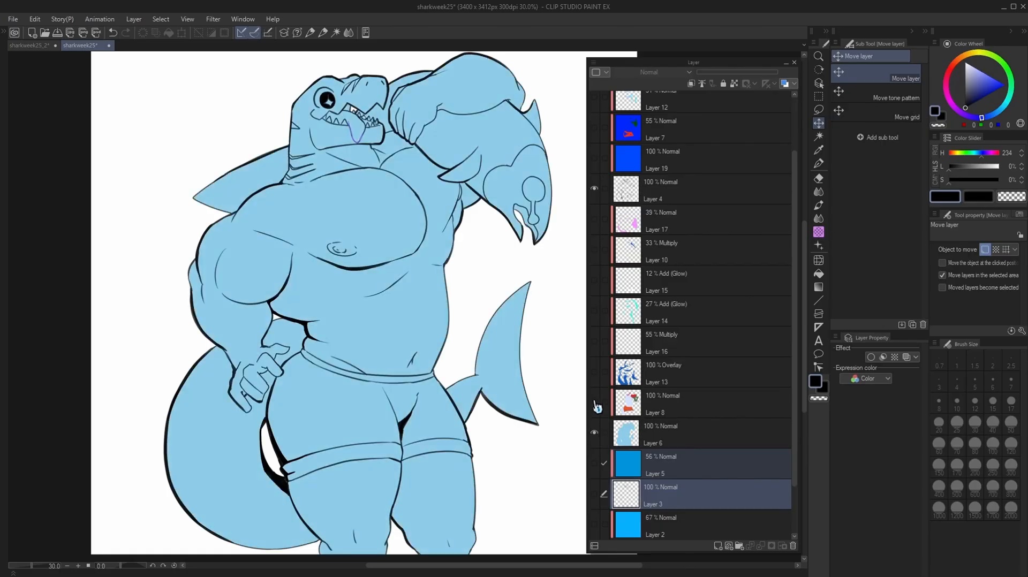
pyautogui.click(595, 406)
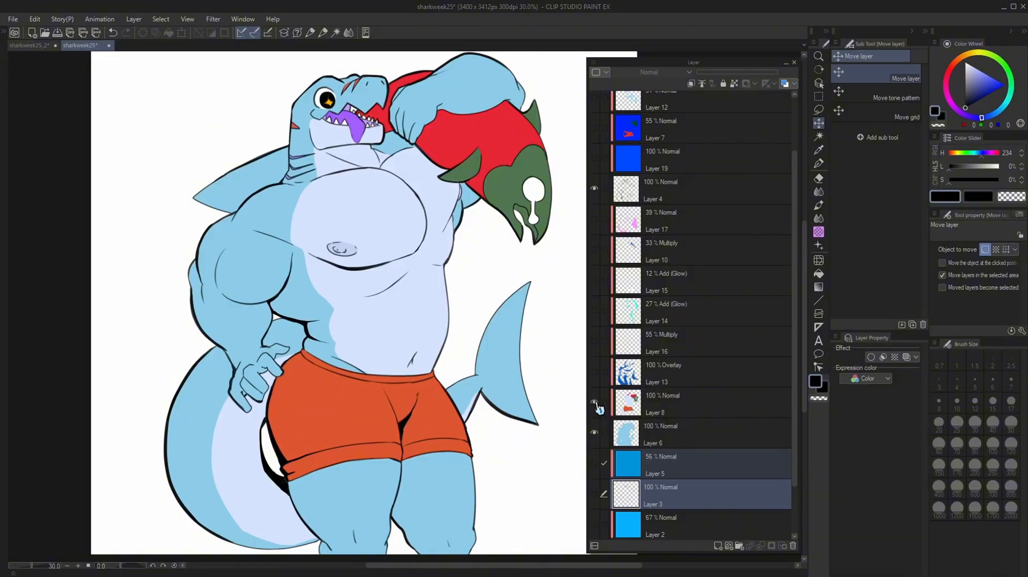
pyautogui.click(595, 376)
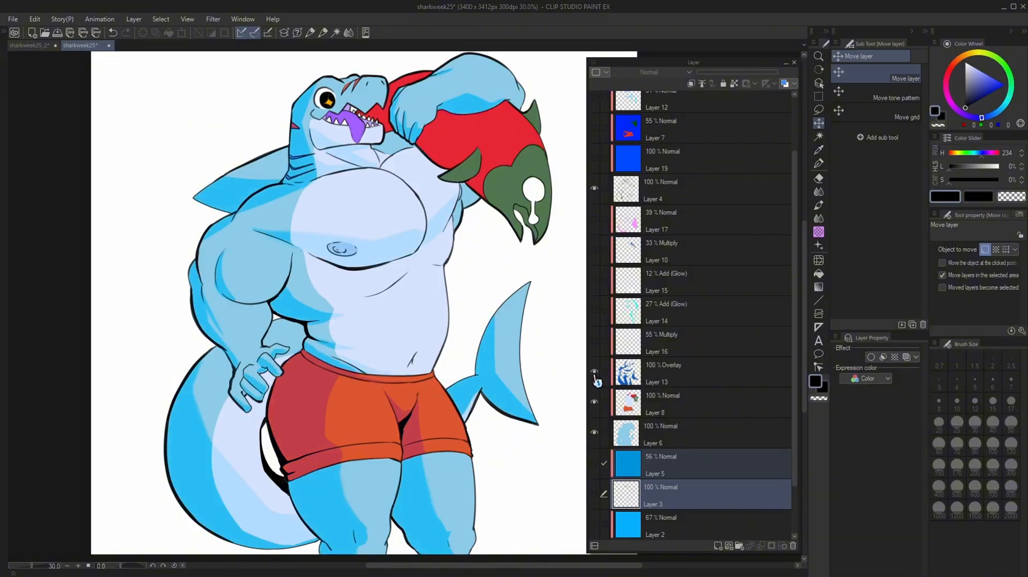
# Show the additional shading and highlight layers: Layer 16, Layer 14, Layer 17, Layer 10 and Layer 15
pyautogui.click(595, 345)
pyautogui.click(595, 315)
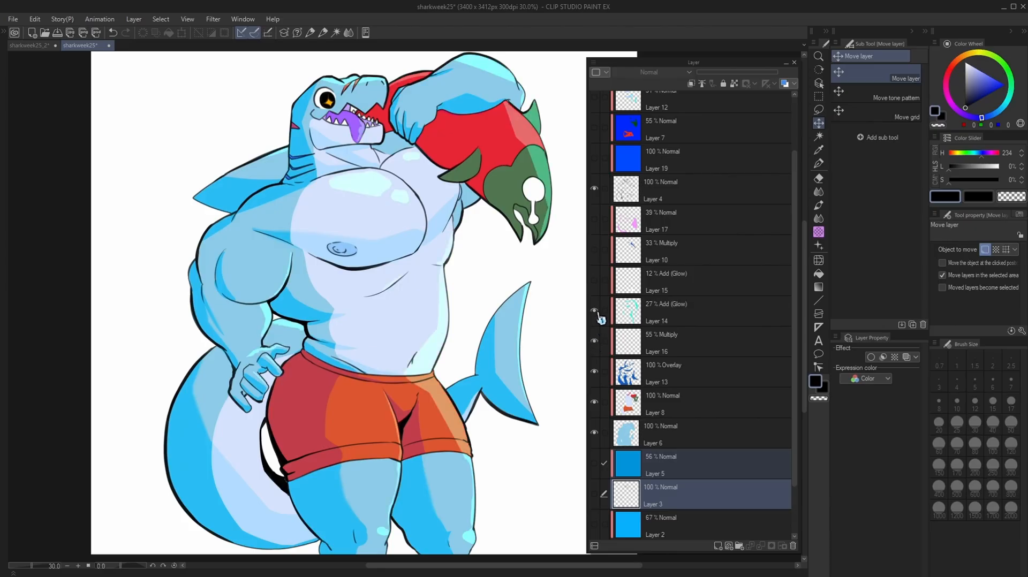
pyautogui.scroll(1, 598, 323)
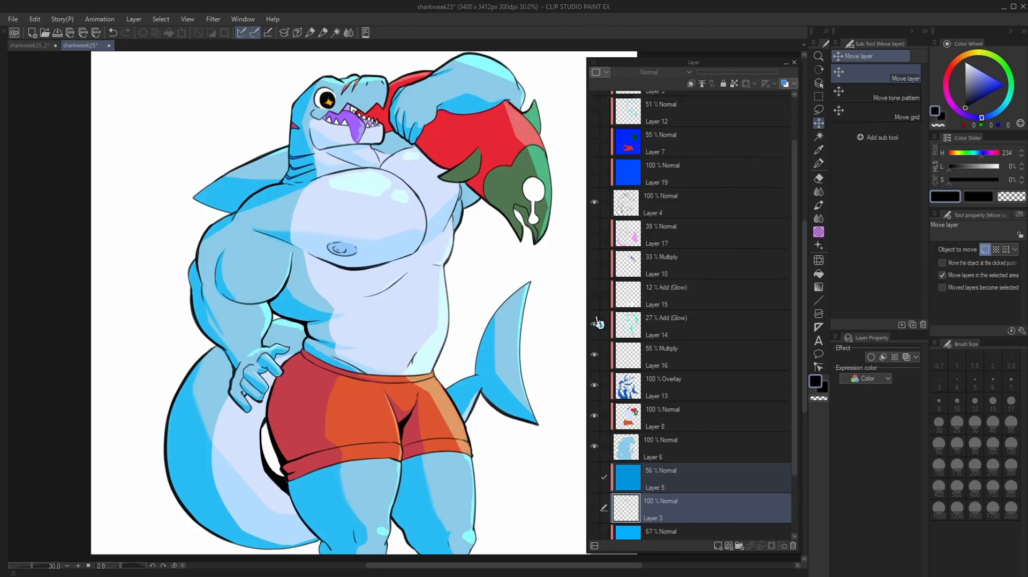
pyautogui.click(595, 248)
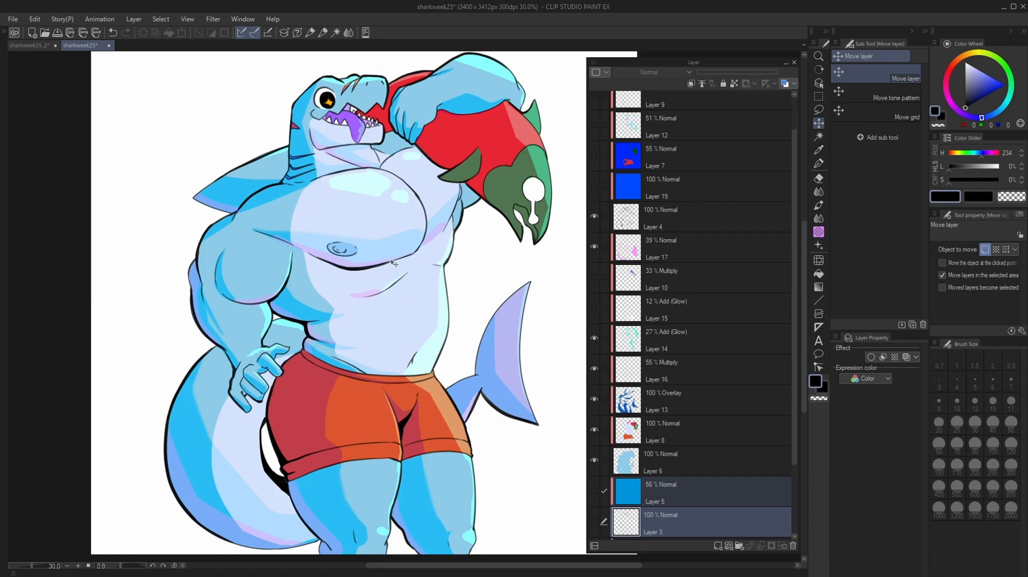
pyautogui.scroll(1, 692, 374)
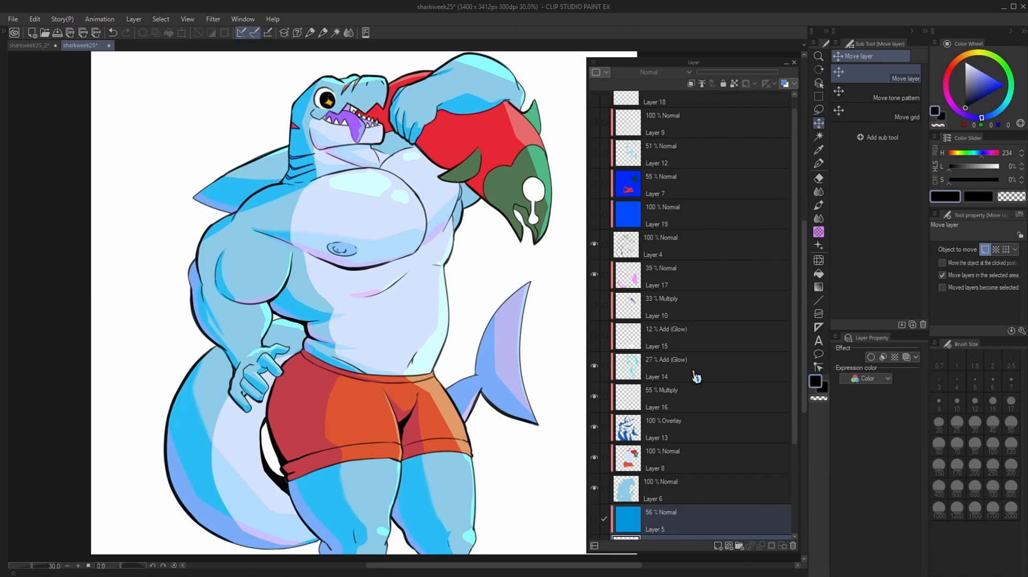
pyautogui.click(595, 307)
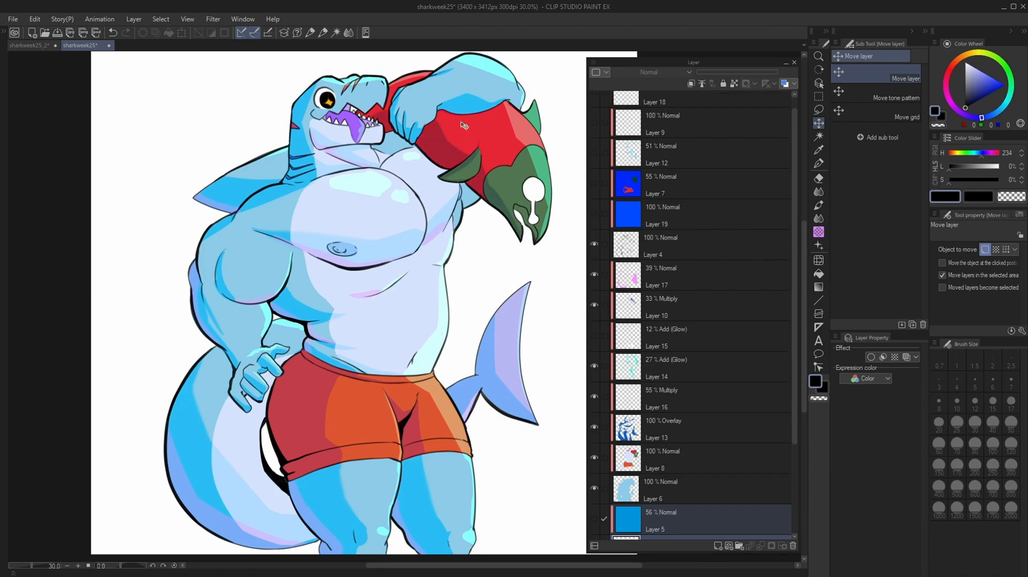
pyautogui.scroll(1, 625, 319)
pyautogui.click(595, 349)
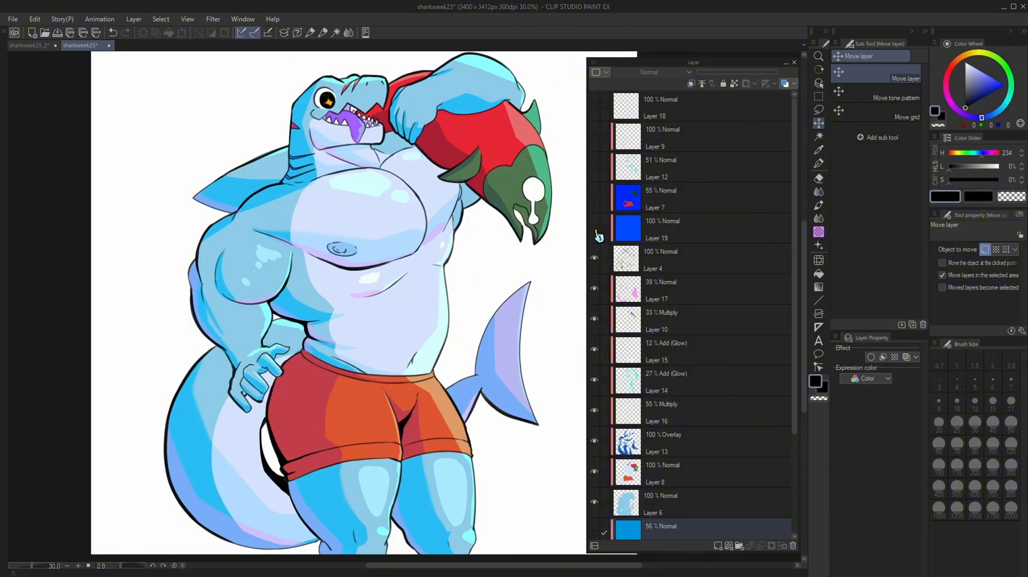
# Show the line-colouring and finishing layers above the line art: Layer 19, Layer 7, Layer 12, Layer 9 and Layer 18
pyautogui.scroll(-2, 578, 291)
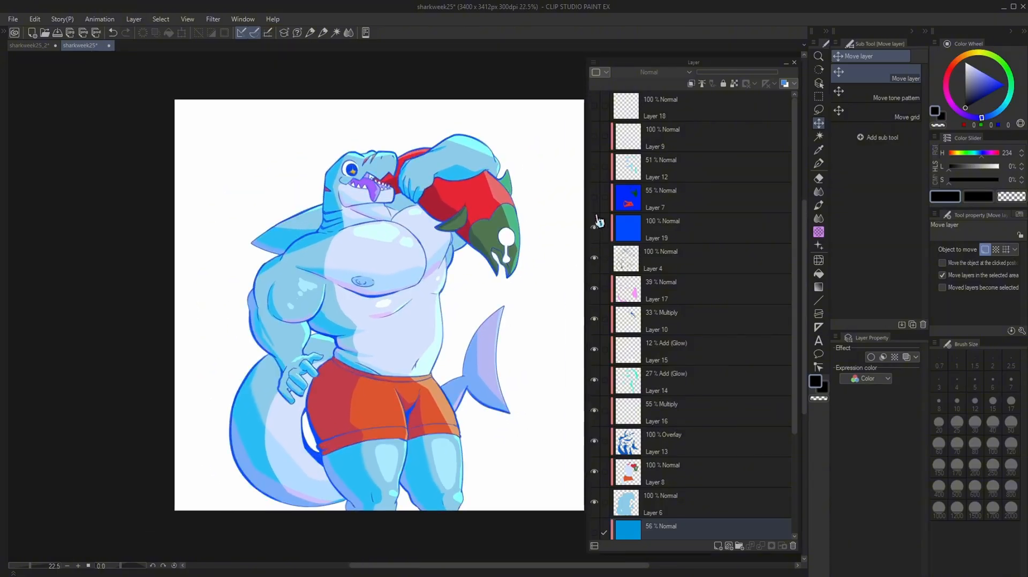
pyautogui.click(594, 227)
pyautogui.click(595, 165)
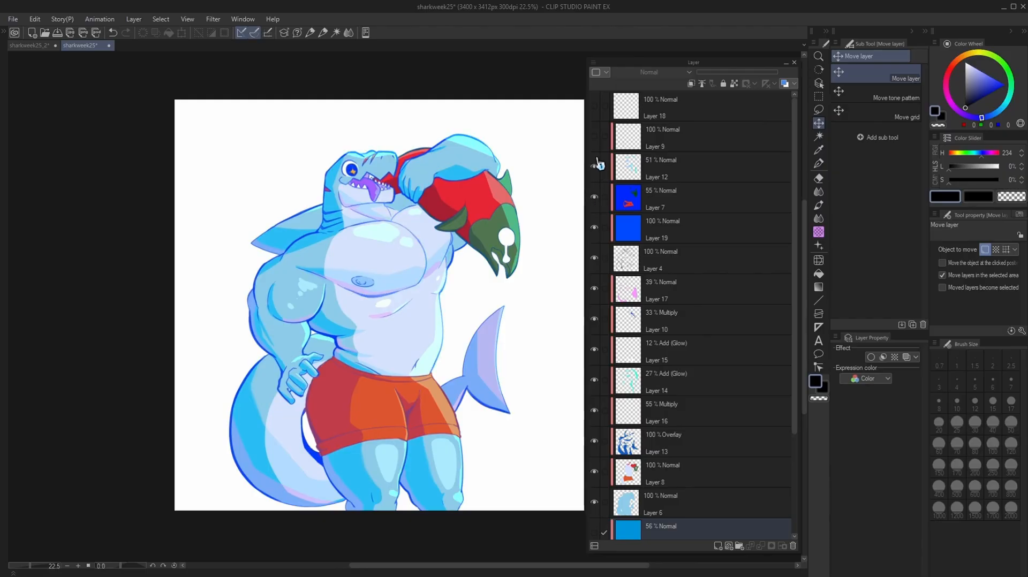
pyautogui.click(594, 136)
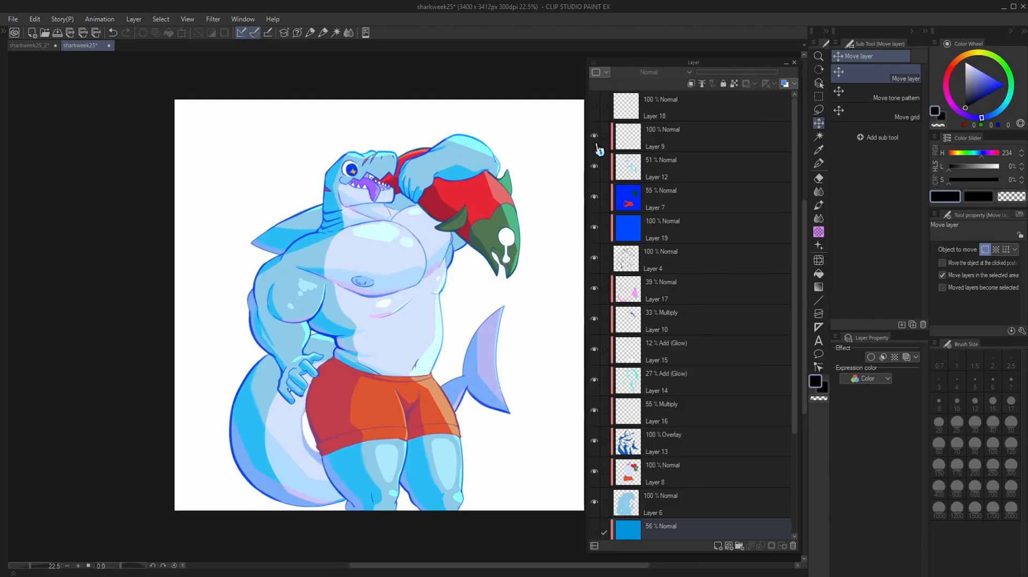
pyautogui.click(594, 106)
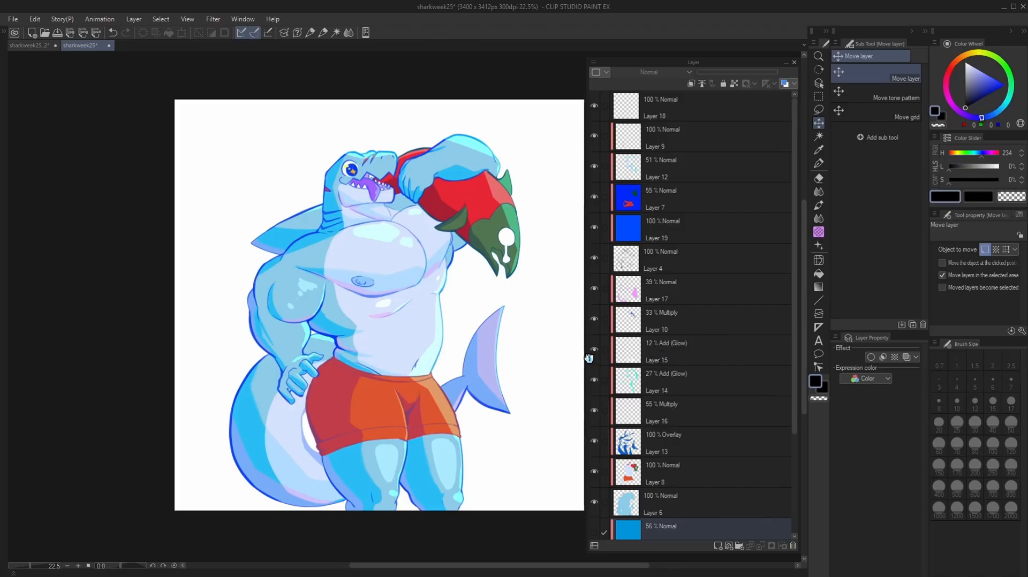
# Examine the yellow highlights on the shark's eye up close, and return to a view of the whole character
pyautogui.scroll(2, 359, 163)
pyautogui.scroll(8, 359, 163)
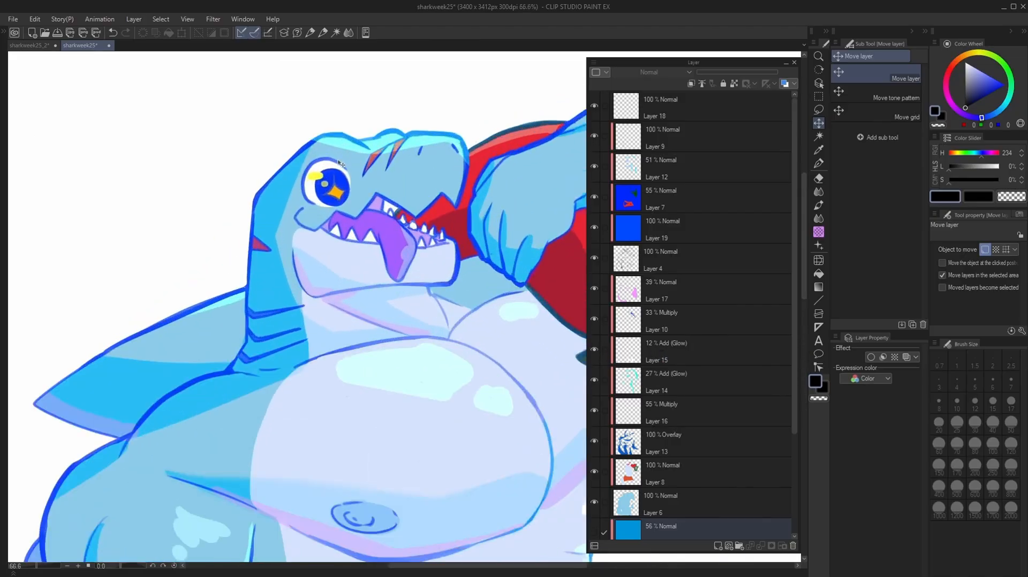
pyautogui.scroll(-2, 358, 232)
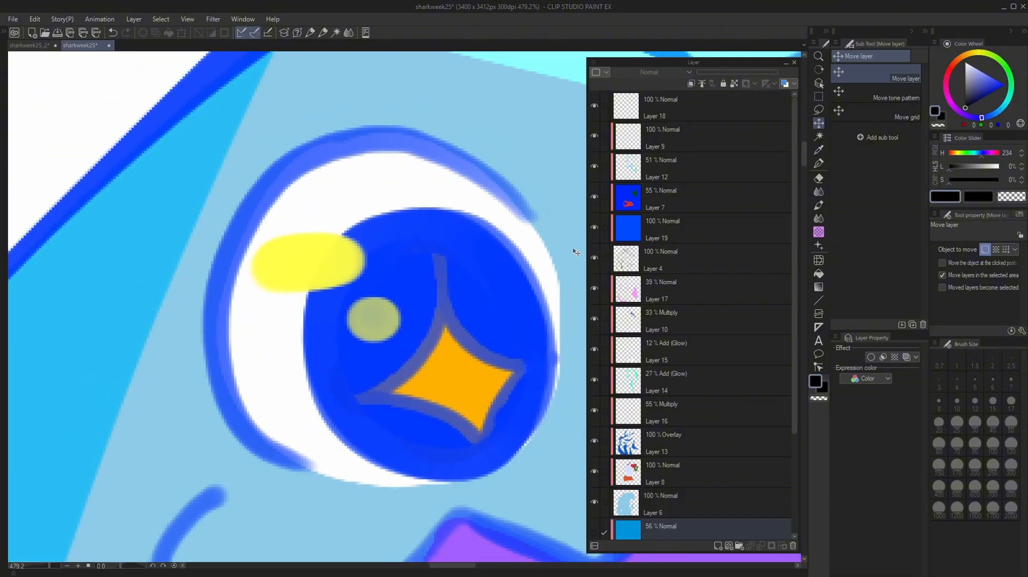
pyautogui.scroll(-8, 406, 252)
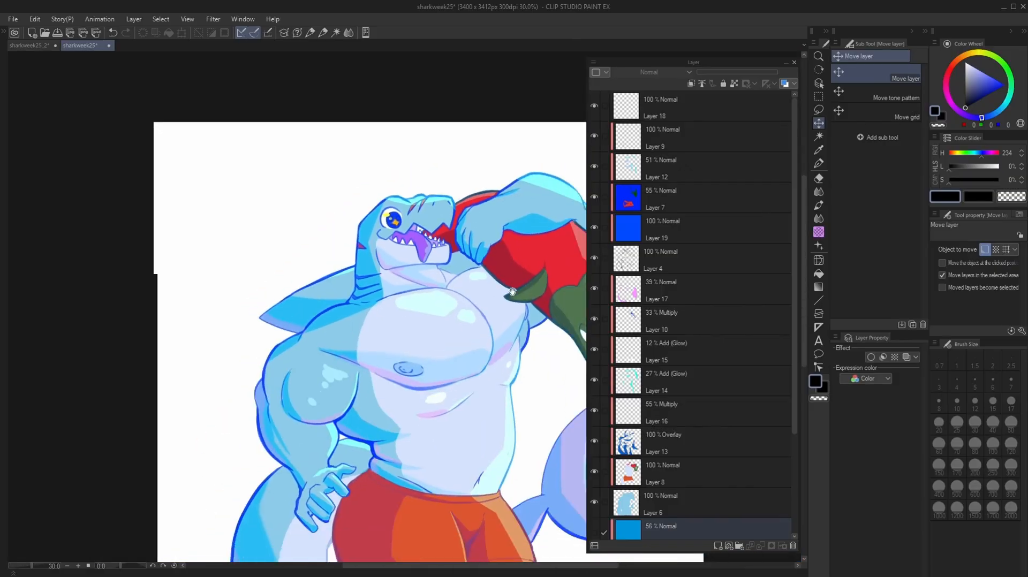
pyautogui.moveTo(512, 292); pyautogui.dragTo(459, 271)
pyautogui.scroll(-1, 515, 299)
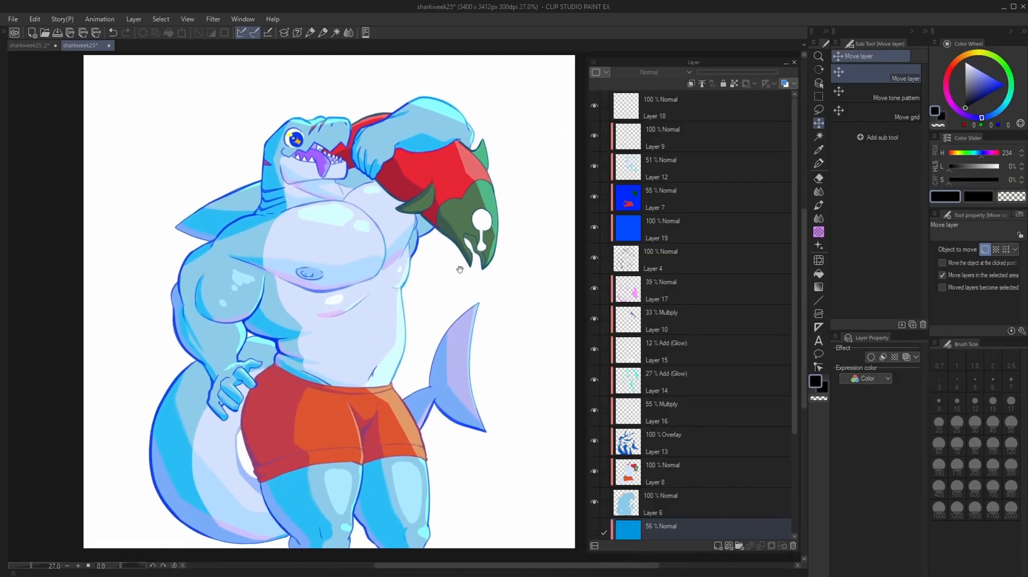
# Examine the shading and highlights on the shark's chest and torso up close
pyautogui.click(594, 105)
pyautogui.scroll(-2, 692, 426)
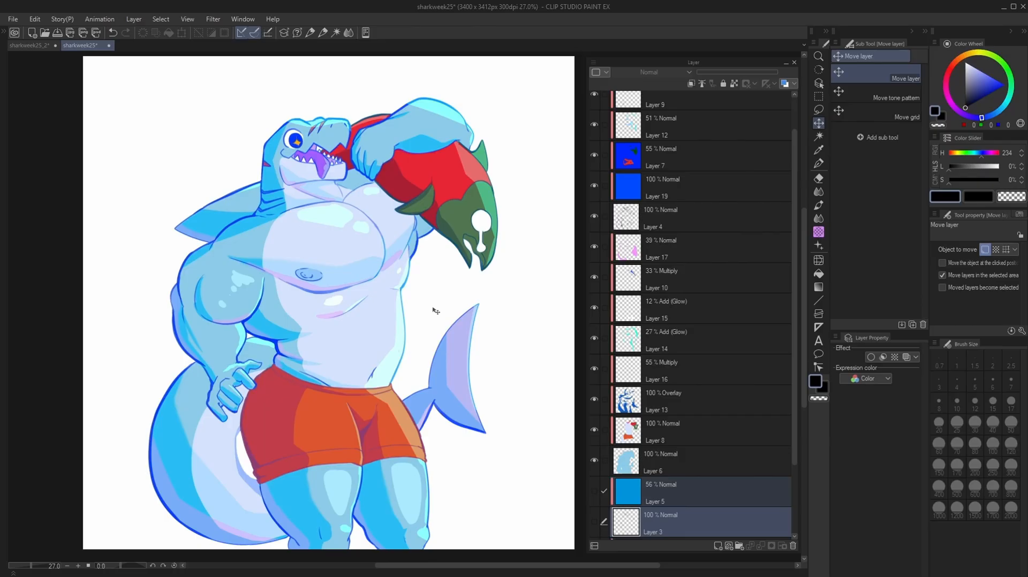
pyautogui.scroll(6, 332, 306)
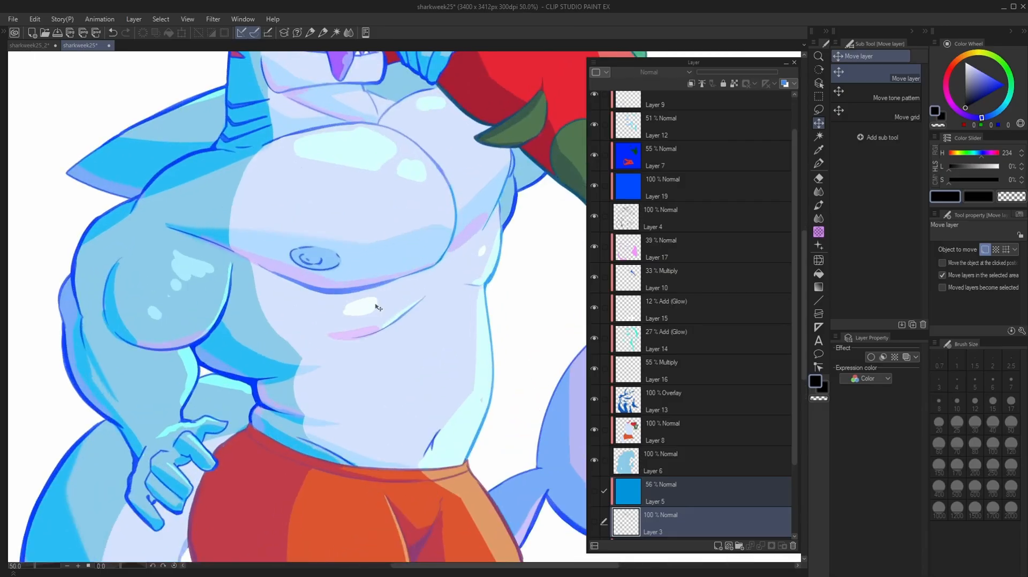
pyautogui.scroll(-4, 378, 307)
pyautogui.scroll(1, 327, 305)
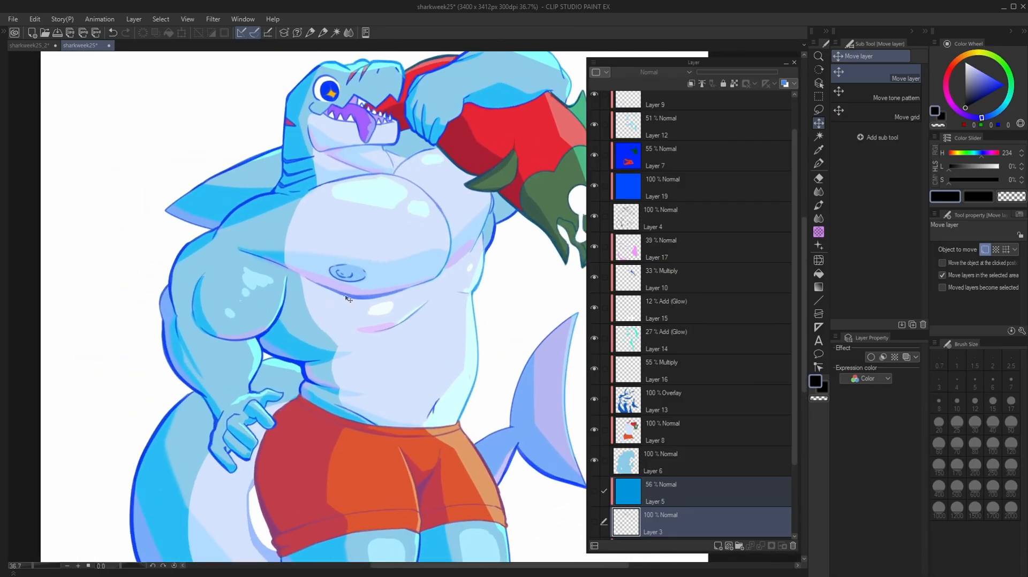
pyautogui.scroll(4, 347, 298)
pyautogui.moveTo(343, 328); pyautogui.dragTo(326, 242)
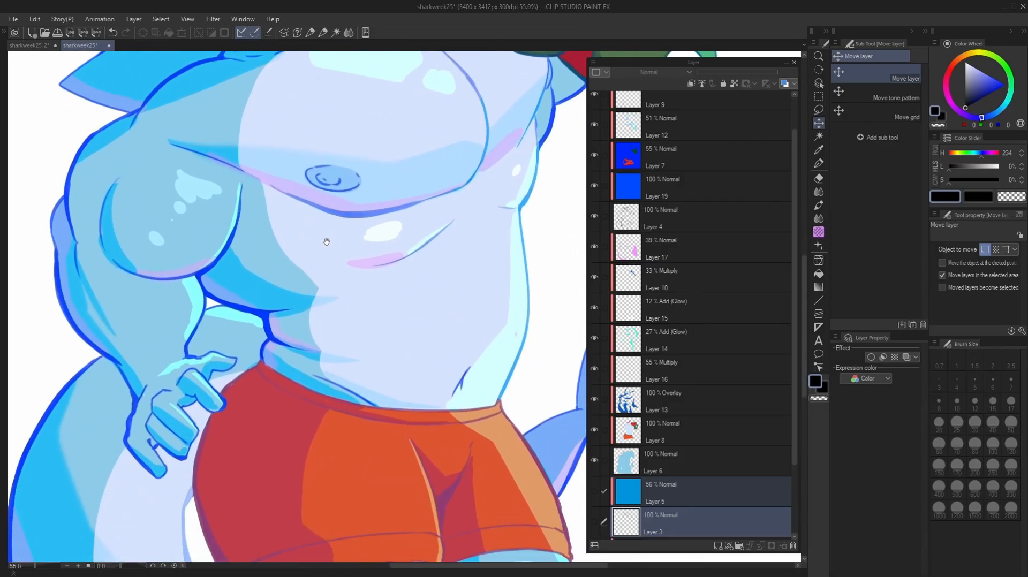
pyautogui.scroll(-1, 333, 259)
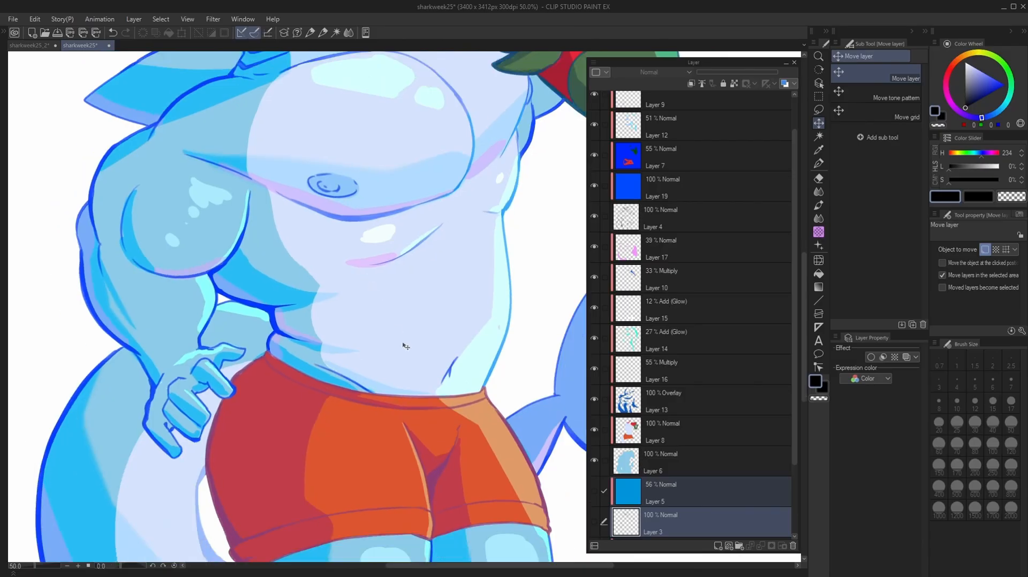
# Examine the shark's shorts, waist and chest shading up close, and return to a view of the whole character
pyautogui.moveTo(406, 346); pyautogui.dragTo(432, 294)
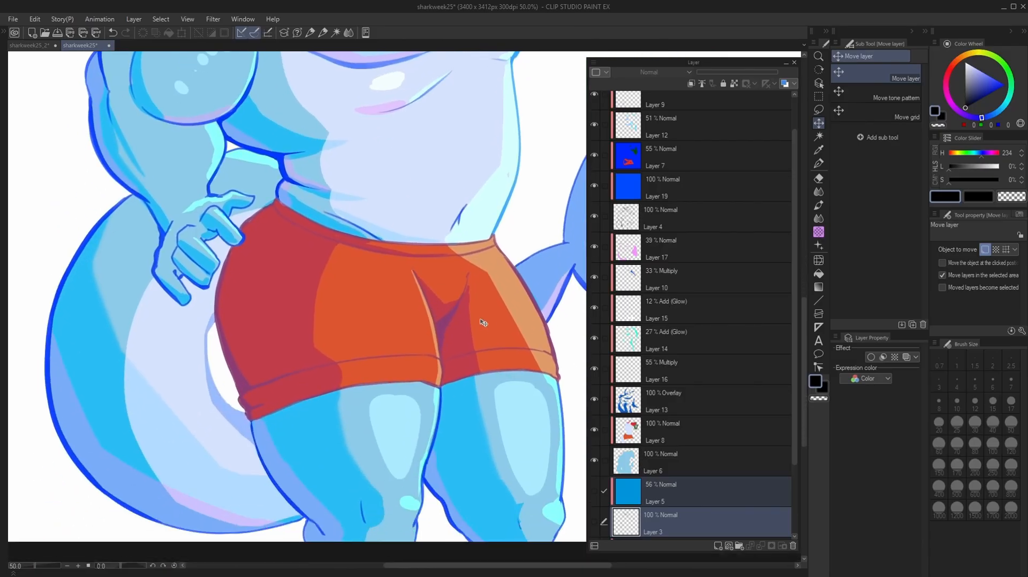
pyautogui.moveTo(392, 331); pyautogui.dragTo(403, 473)
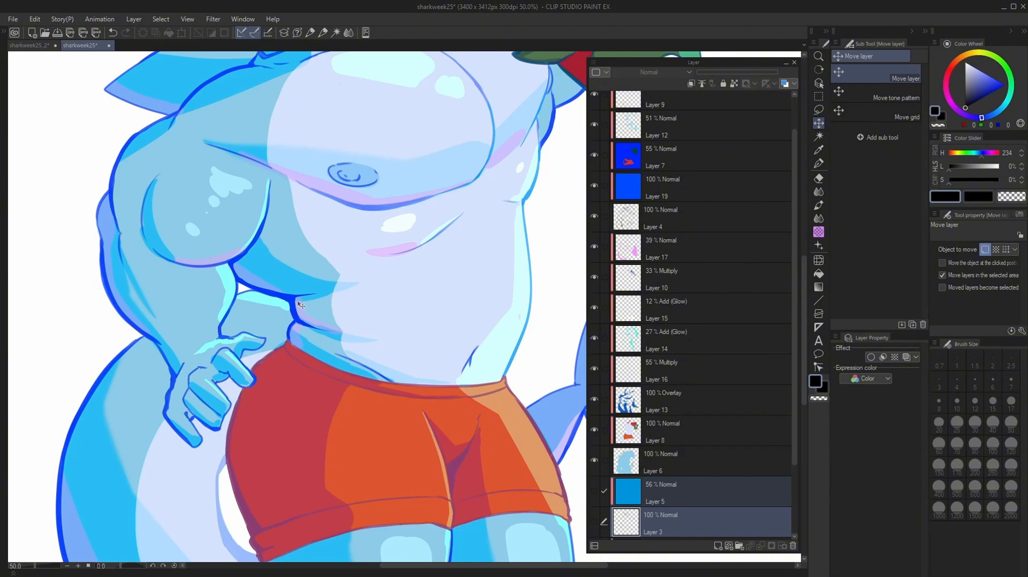
pyautogui.moveTo(383, 274); pyautogui.dragTo(428, 398)
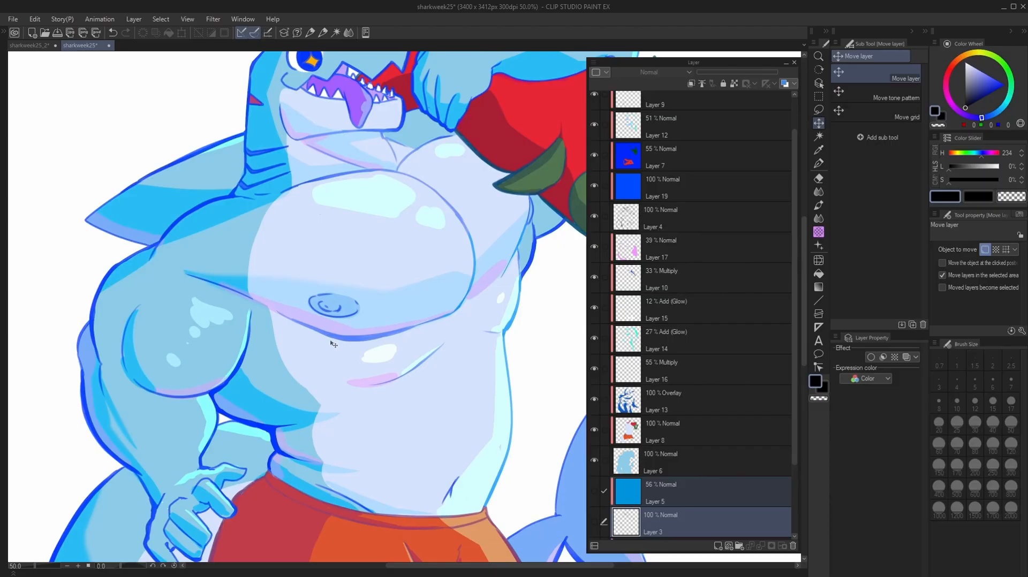
pyautogui.scroll(1, 264, 321)
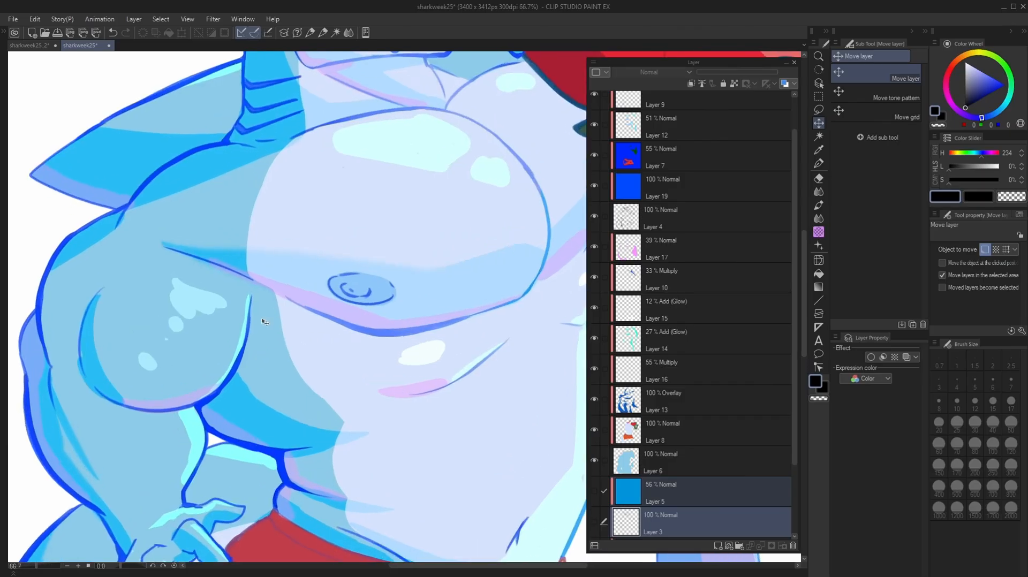
pyautogui.scroll(-3, 403, 356)
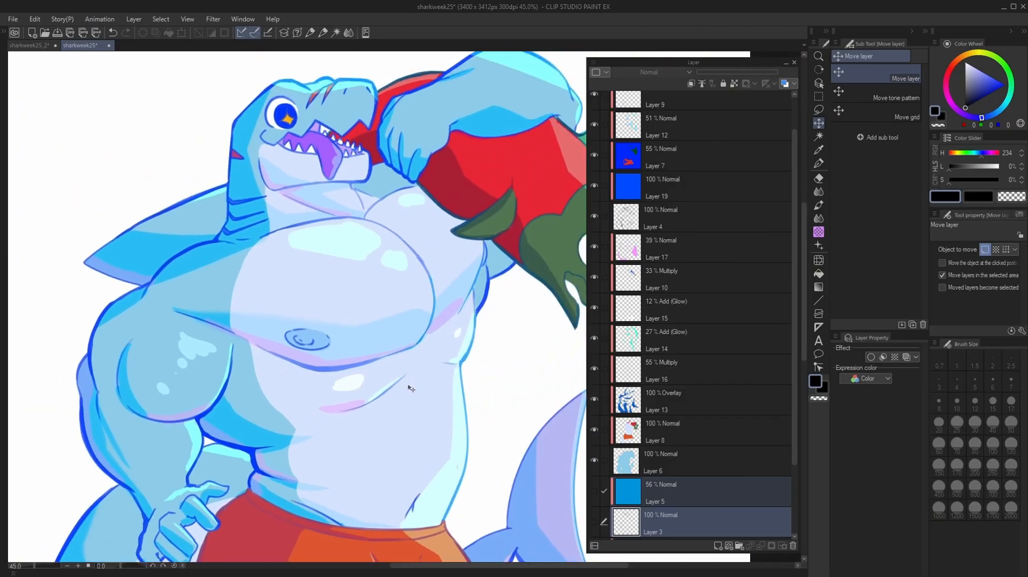
pyautogui.scroll(-2, 475, 264)
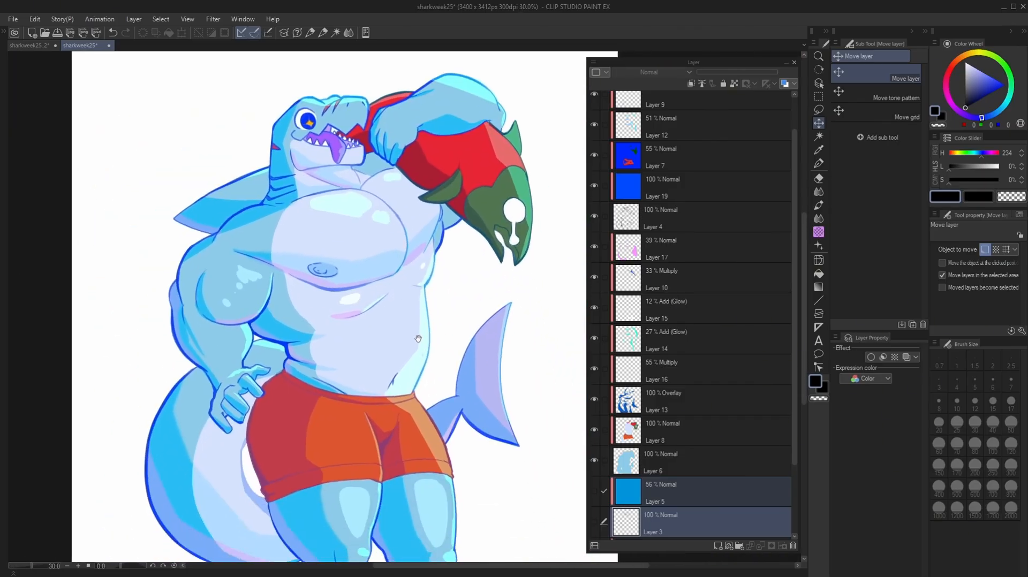
pyautogui.moveTo(465, 480); pyautogui.dragTo(469, 452)
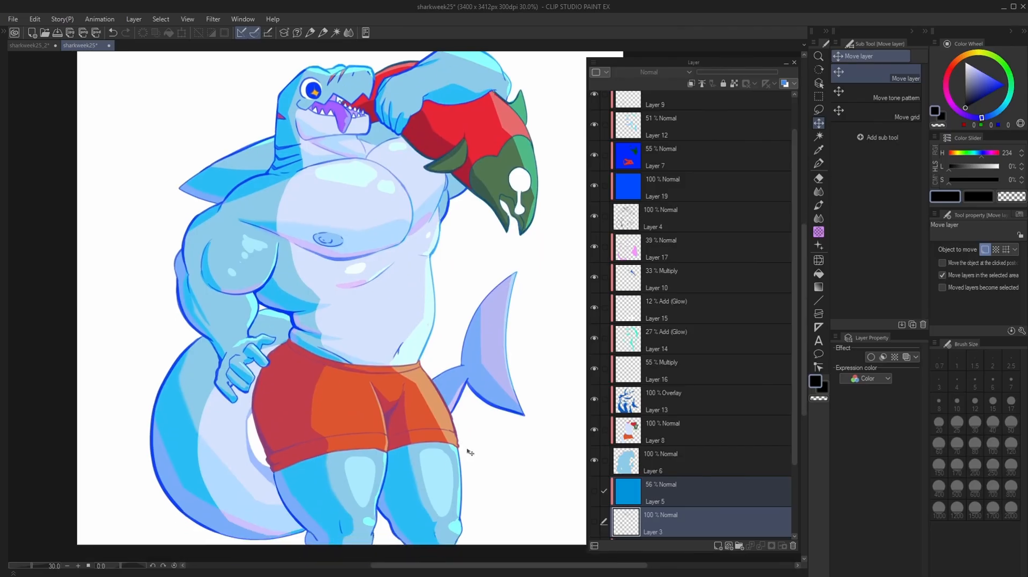
# Examine the highlights on the shark's thighs and upper body, and return to the full illustration
pyautogui.scroll(5, 396, 475)
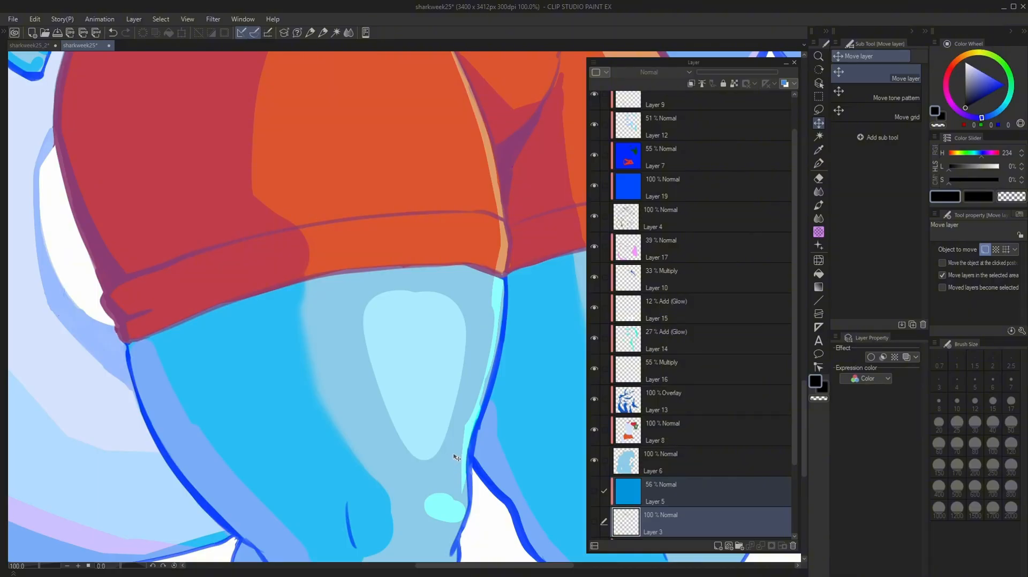
pyautogui.scroll(-4, 446, 437)
pyautogui.moveTo(412, 291); pyautogui.dragTo(372, 514)
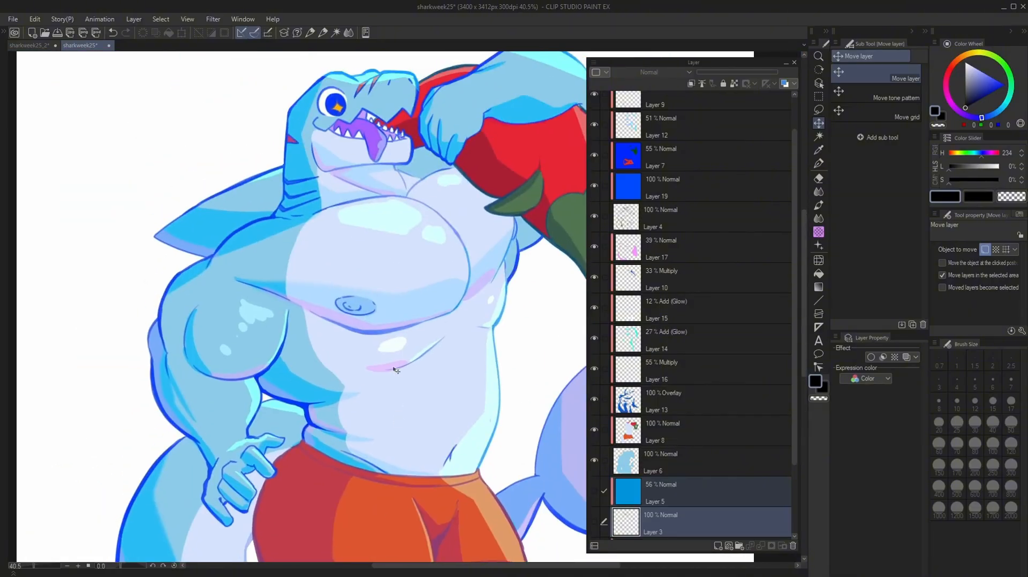
pyautogui.scroll(3, 401, 326)
pyautogui.scroll(-5, 403, 329)
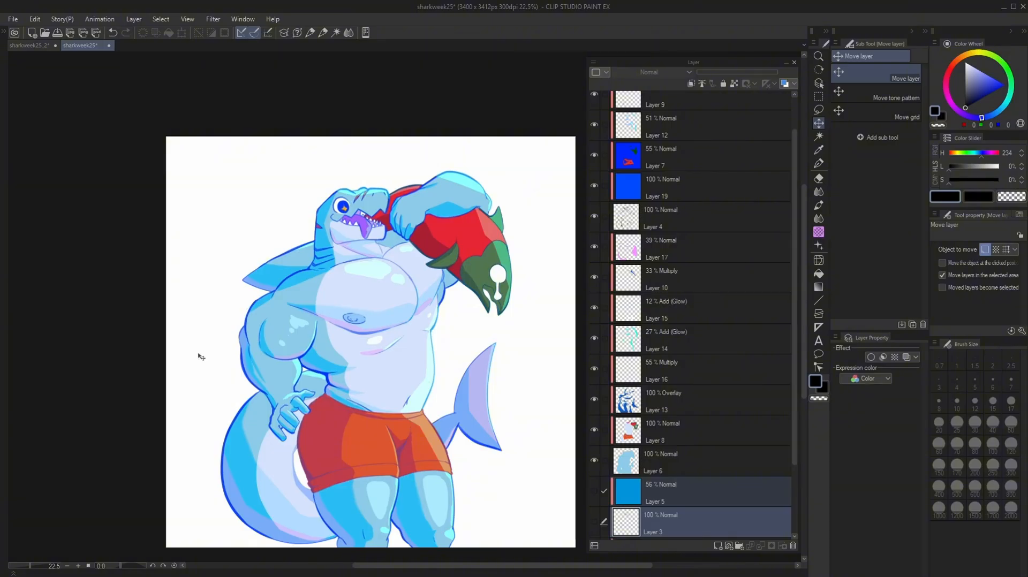
pyautogui.scroll(3, 257, 361)
pyautogui.scroll(-3, 445, 392)
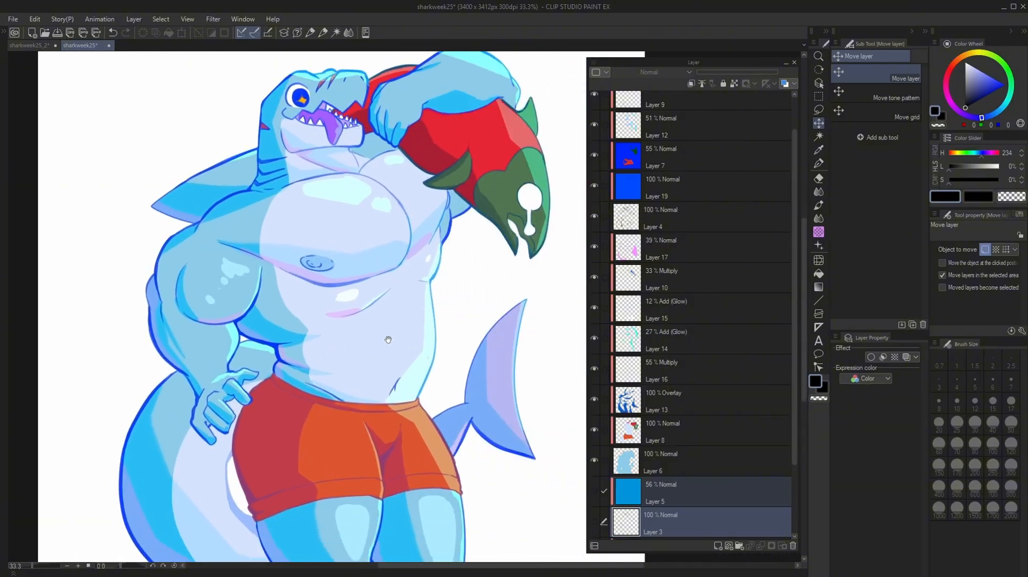
pyautogui.hscroll(2, 423, 340)
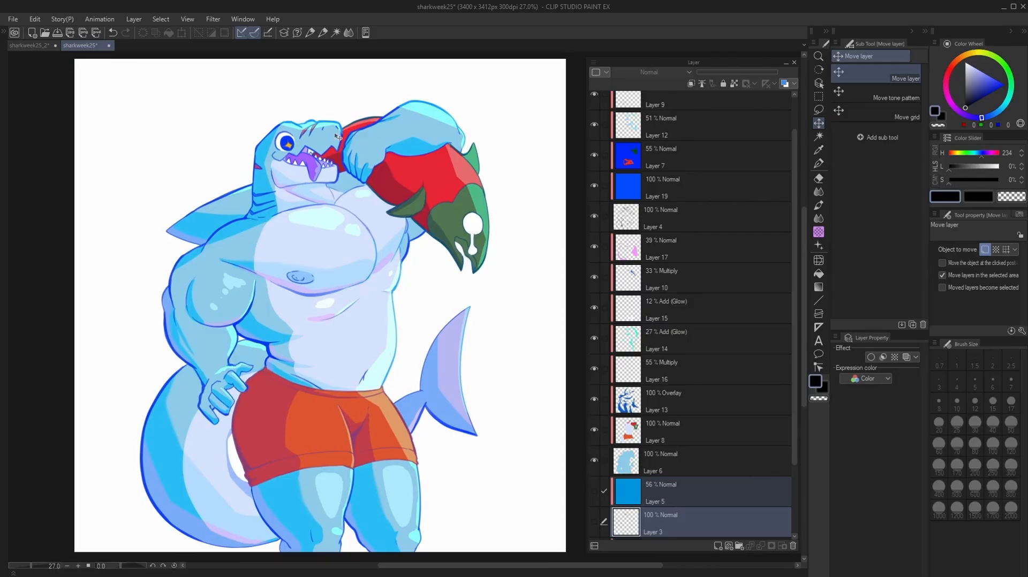
# Switch to the sharkweek25_2 document, fit the whole character in view and collapse the Face folder
pyautogui.click(28, 45)
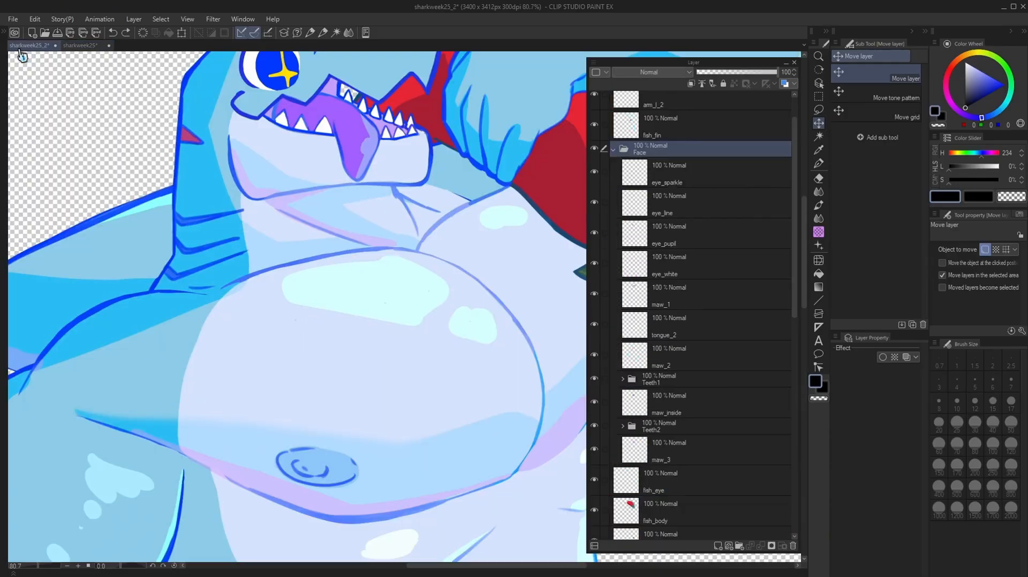
pyautogui.scroll(-4, 419, 253)
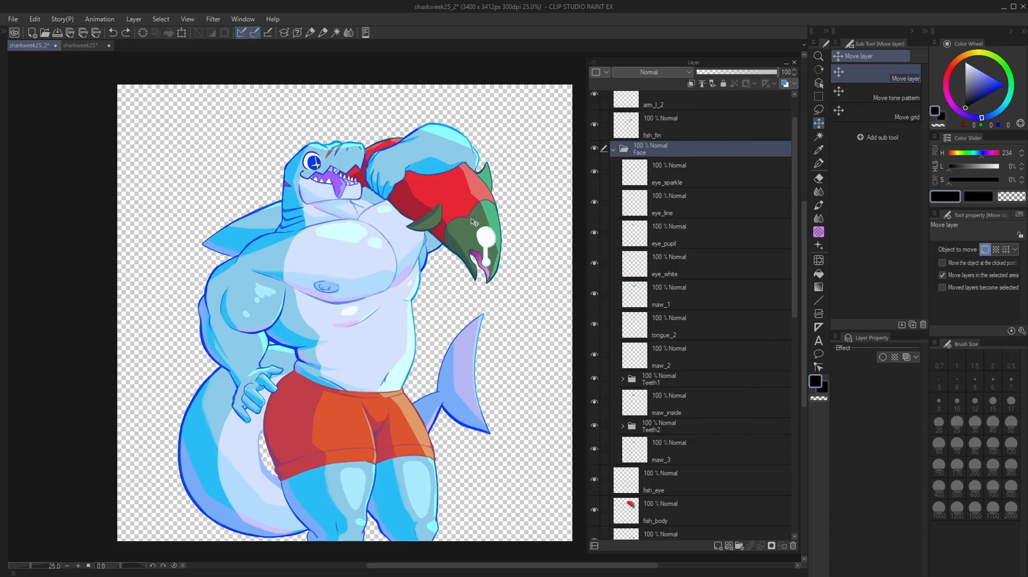
pyautogui.click(614, 150)
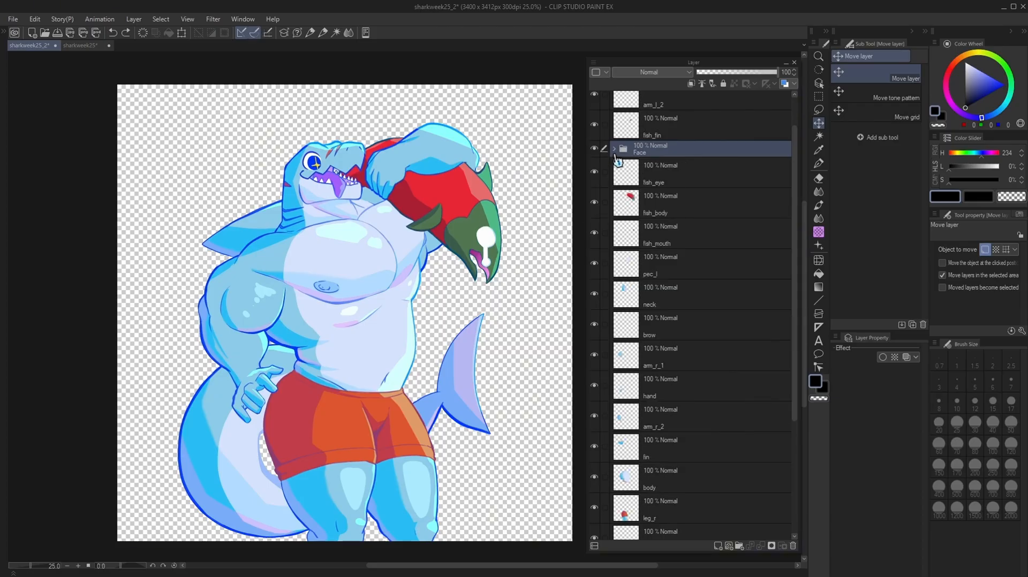
# Hide and show the Face folder to check which parts it holds, and expand it
pyautogui.scroll(2, 351, 159)
pyautogui.moveTo(354, 158); pyautogui.dragTo(352, 255)
pyautogui.scroll(1, 352, 255)
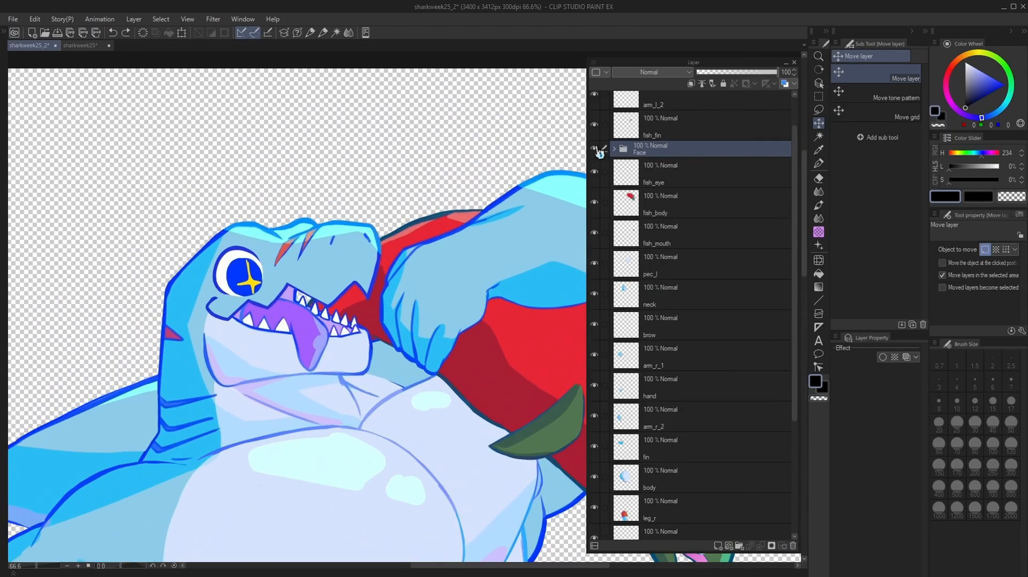
pyautogui.click(594, 148)
pyautogui.click(594, 148)
pyautogui.click(614, 149)
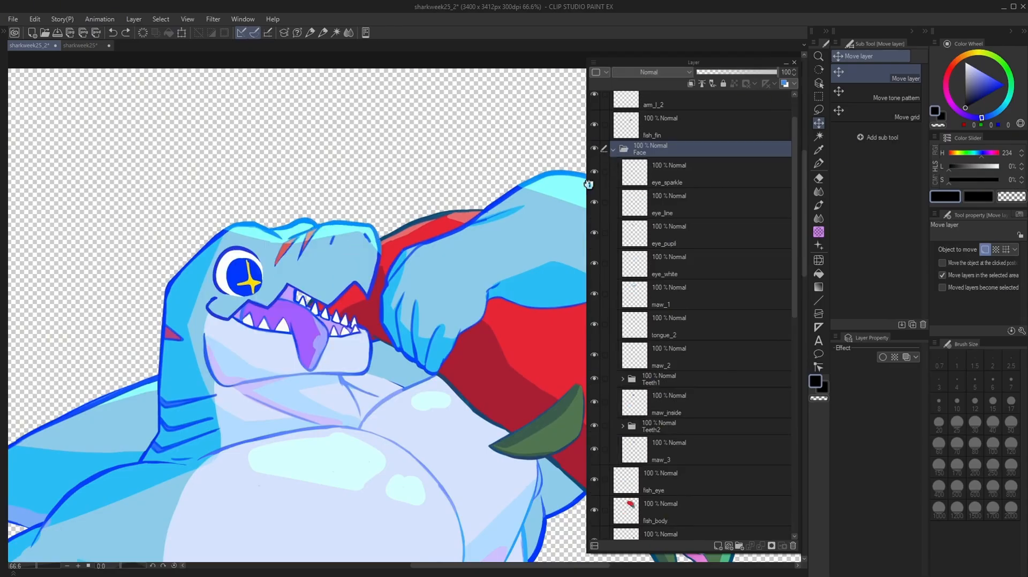
# Hide the eye_sparkle, eye_line, eye_pupil and eye_white layers in the Face folder
pyautogui.click(596, 203)
pyautogui.click(596, 176)
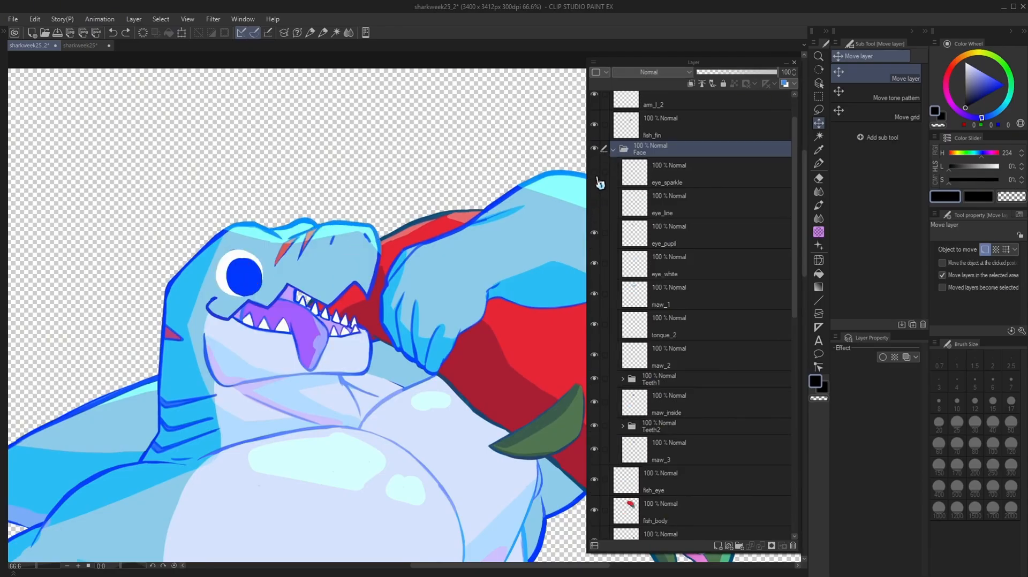
pyautogui.click(594, 202)
pyautogui.click(596, 176)
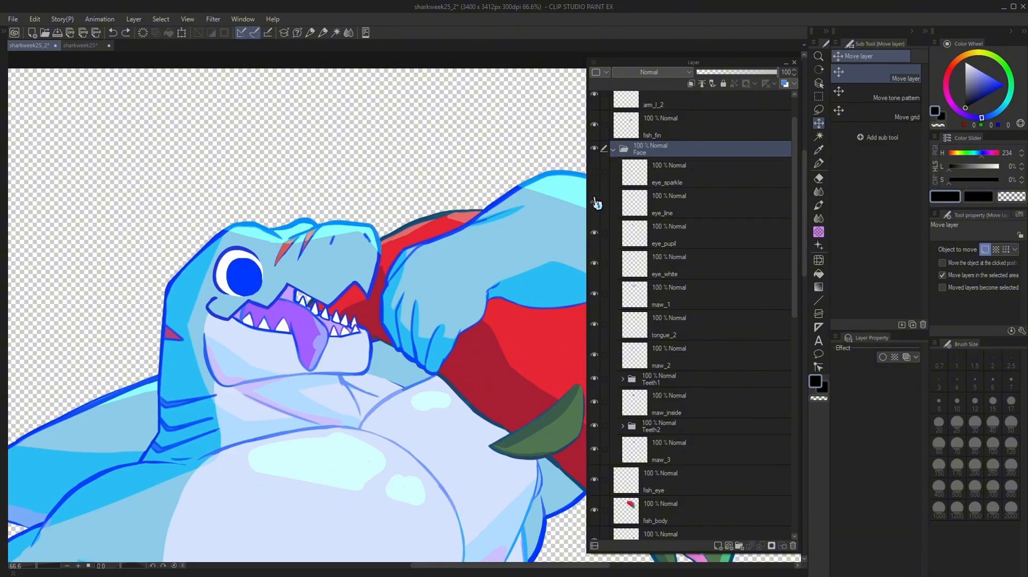
pyautogui.click(594, 200)
pyautogui.click(594, 227)
pyautogui.click(594, 234)
pyautogui.click(594, 234)
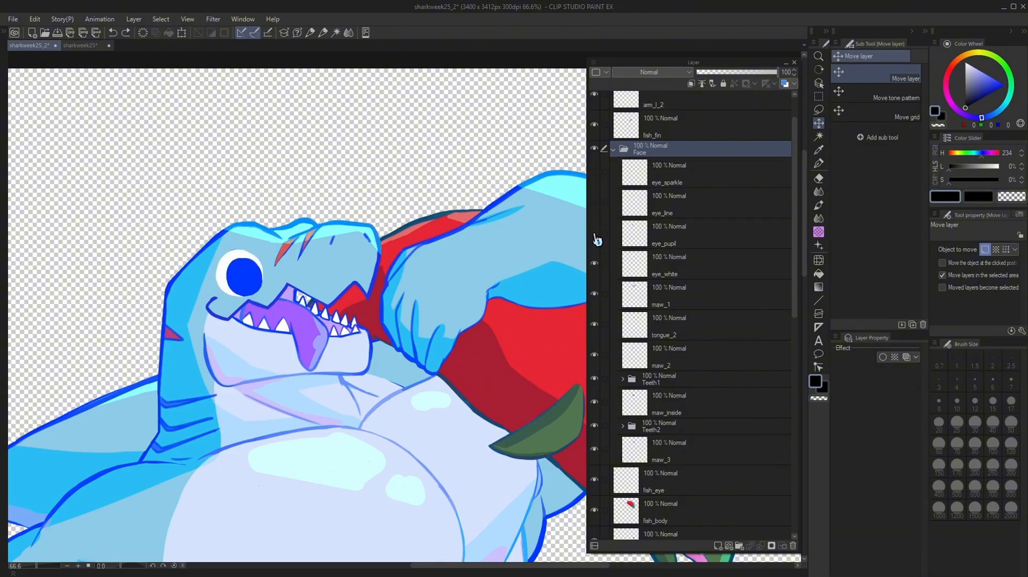
pyautogui.click(594, 263)
# Hide the maw_1, tongue_2 and maw_2 layers in the Face folder
pyautogui.click(595, 294)
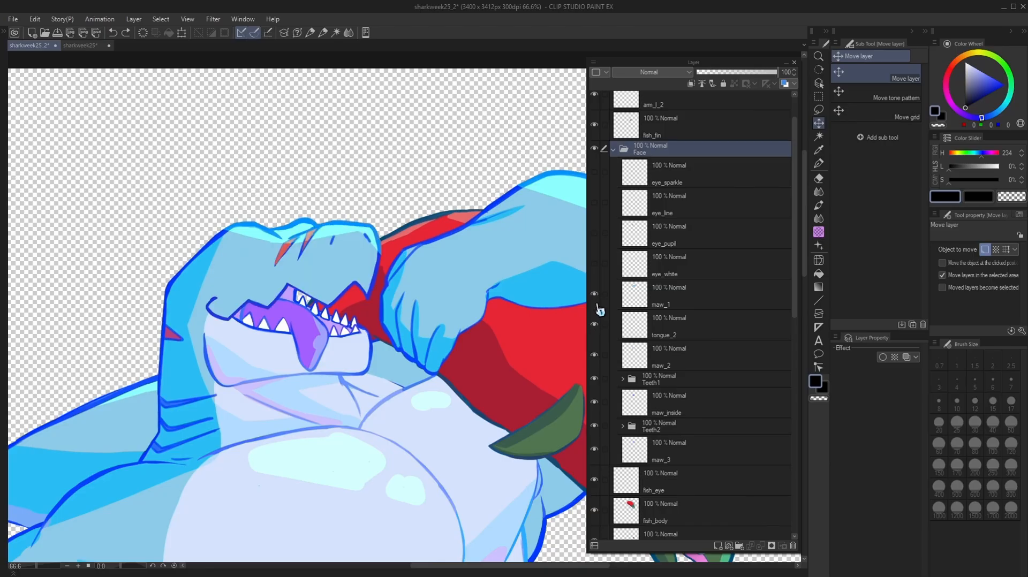
pyautogui.click(594, 325)
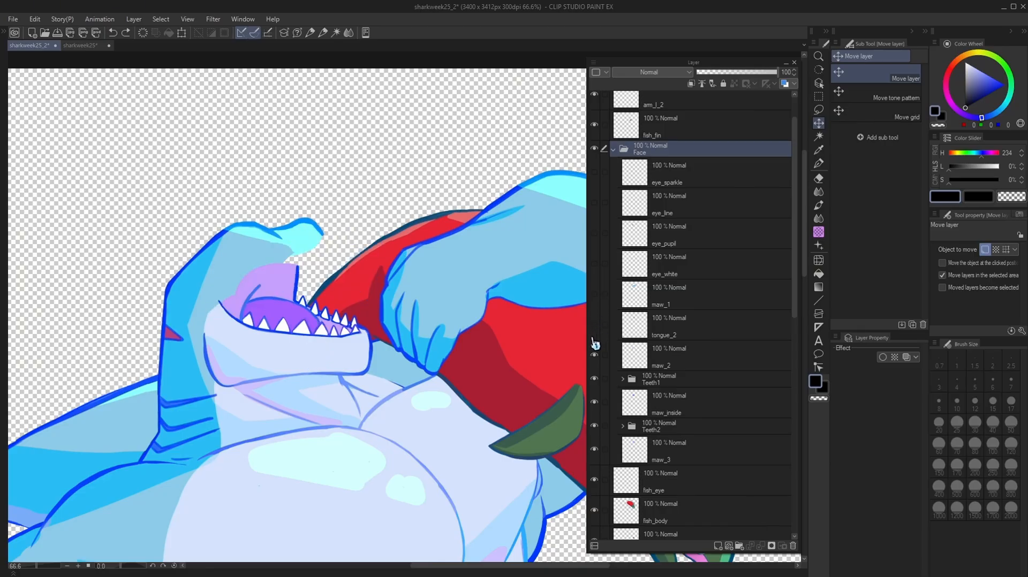
pyautogui.click(595, 355)
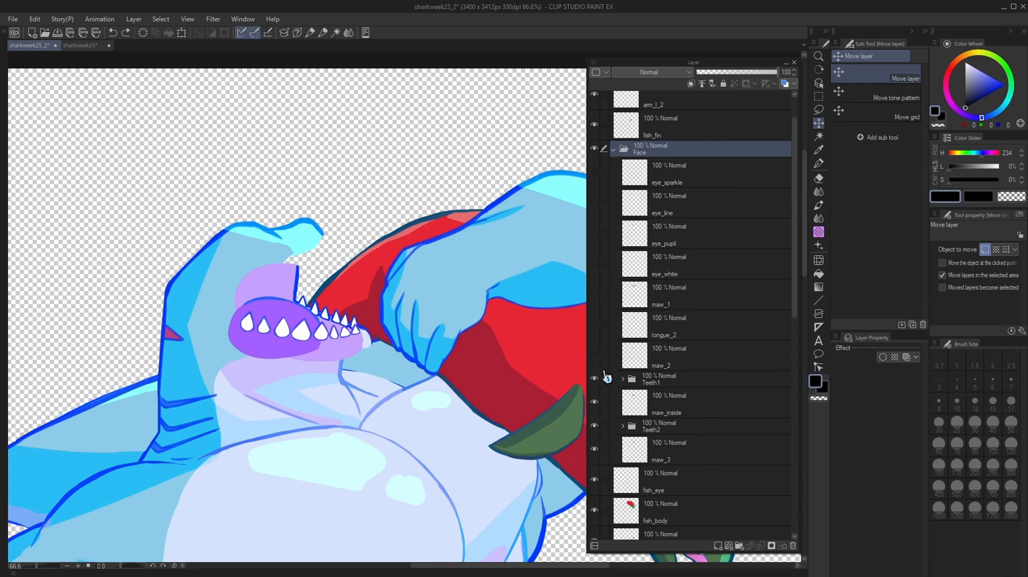
# Check the maw_inside layer and the Teeth2 folder by hiding and showing each, and hide the maw_3 layer
pyautogui.scroll(-1, 616, 400)
pyautogui.scroll(-1, 617, 406)
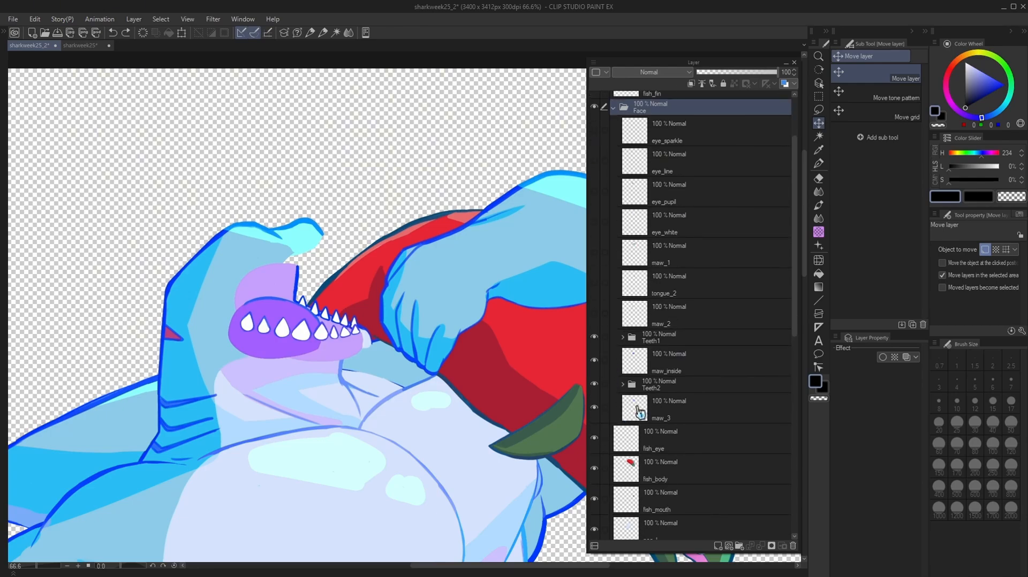
pyautogui.click(596, 363)
pyautogui.click(596, 362)
pyautogui.click(596, 385)
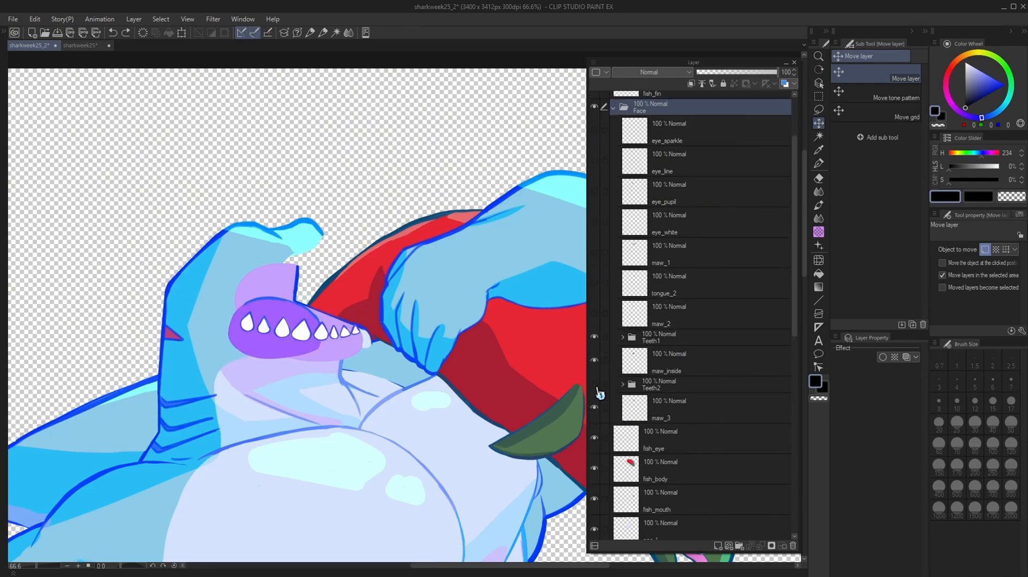
pyautogui.click(596, 386)
pyautogui.click(597, 409)
# Examine the separately drawn upper and lower teeth and the mouth interior up close
pyautogui.scroll(4, 414, 363)
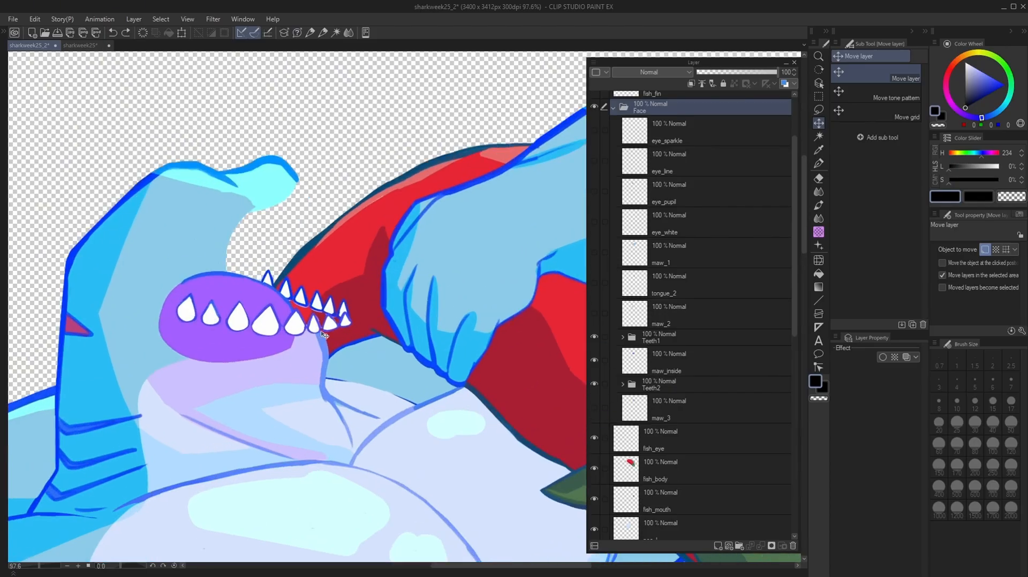
pyautogui.moveTo(262, 312); pyautogui.dragTo(411, 348)
pyautogui.scroll(3, 476, 340)
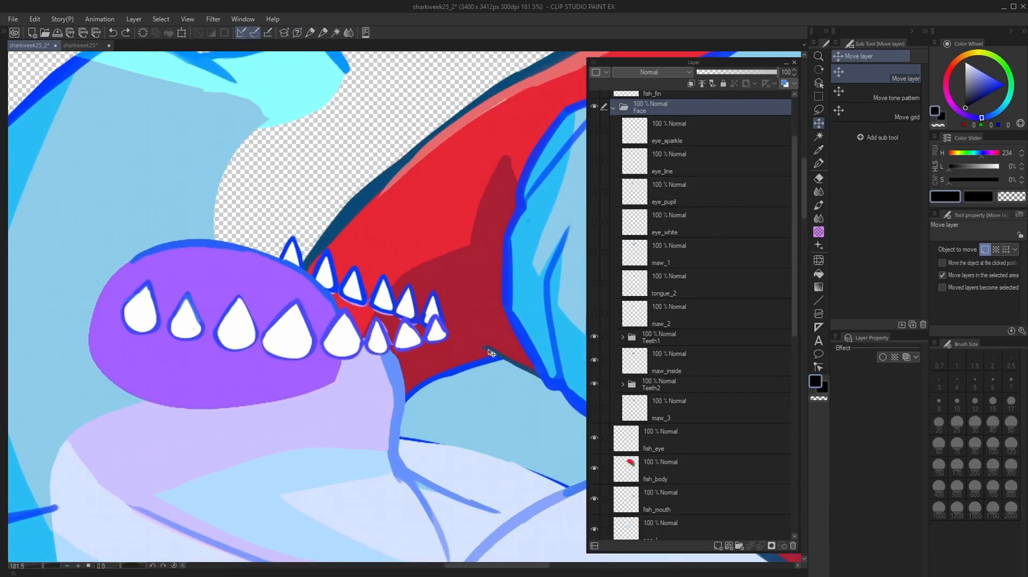
pyautogui.scroll(-4, 415, 306)
pyautogui.scroll(-2, 414, 306)
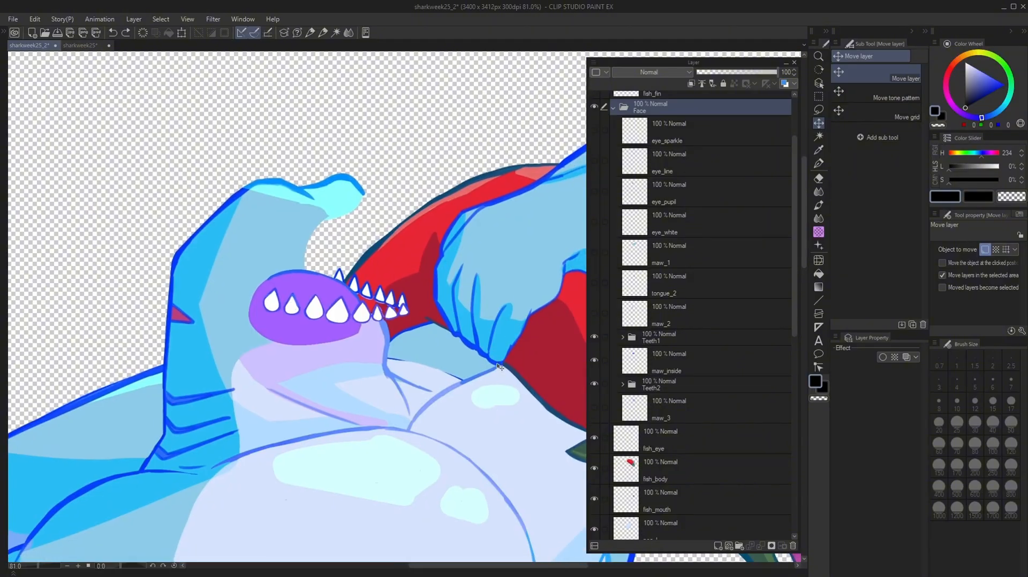
# Expand the Teeth1 folder to view its individual tooth layers, and collapse it
pyautogui.click(622, 337)
pyautogui.scroll(-3, 706, 385)
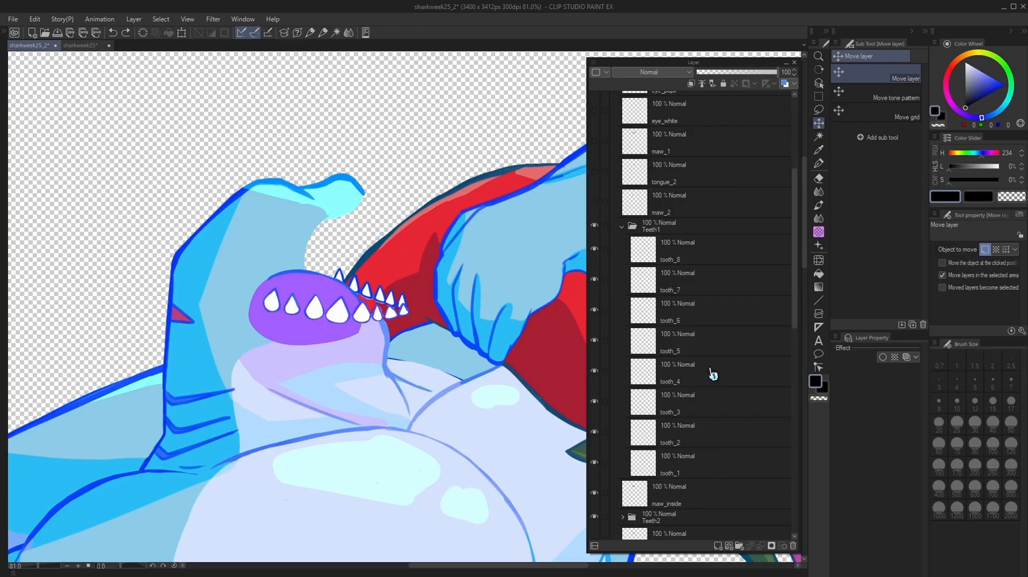
pyautogui.click(622, 226)
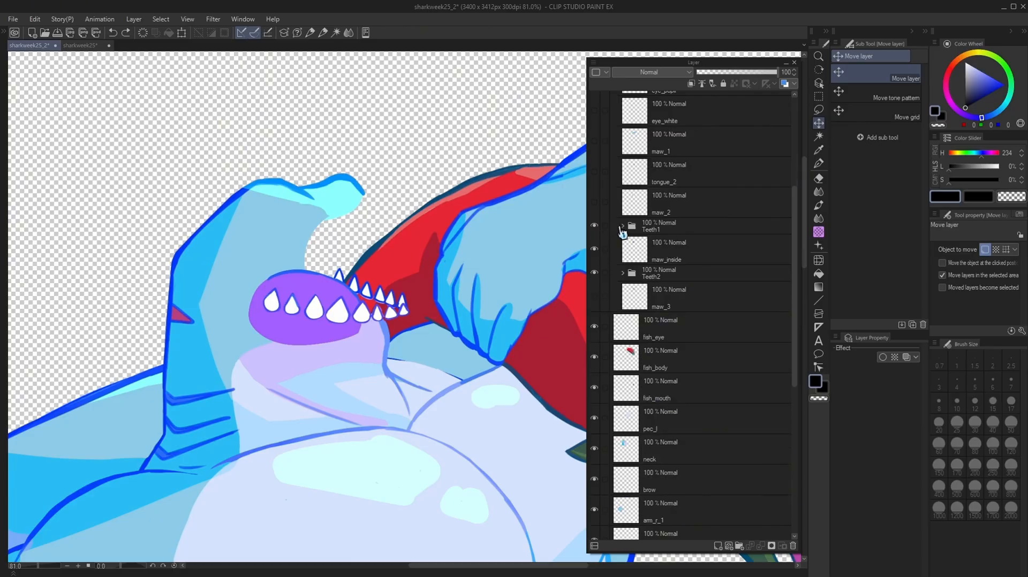
# Hide the Teeth1 and Teeth2 folders and the maw_inside layer in the Face folder
pyautogui.click(594, 272)
pyautogui.click(593, 225)
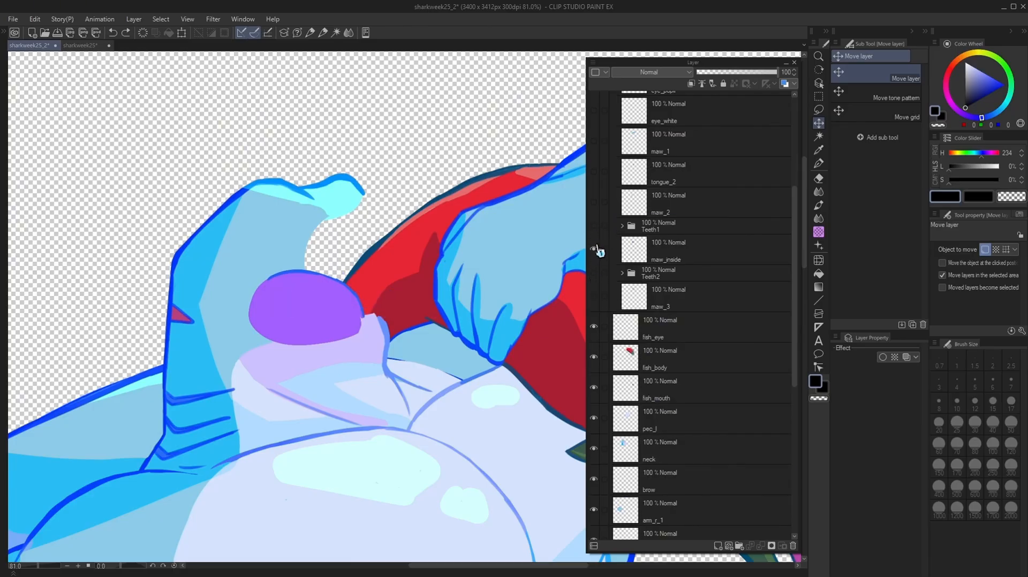
pyautogui.scroll(1, 369, 287)
pyautogui.click(593, 249)
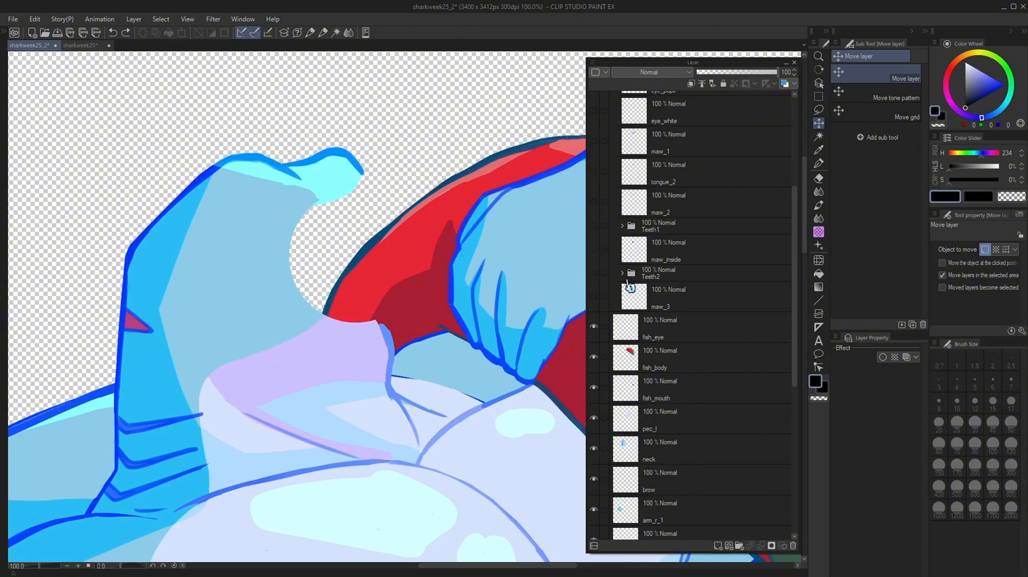
# Collapse the Face folder and hide it
pyautogui.scroll(-4, 632, 285)
pyautogui.scroll(-2, 501, 310)
pyautogui.scroll(12, 661, 292)
pyautogui.scroll(1, 612, 248)
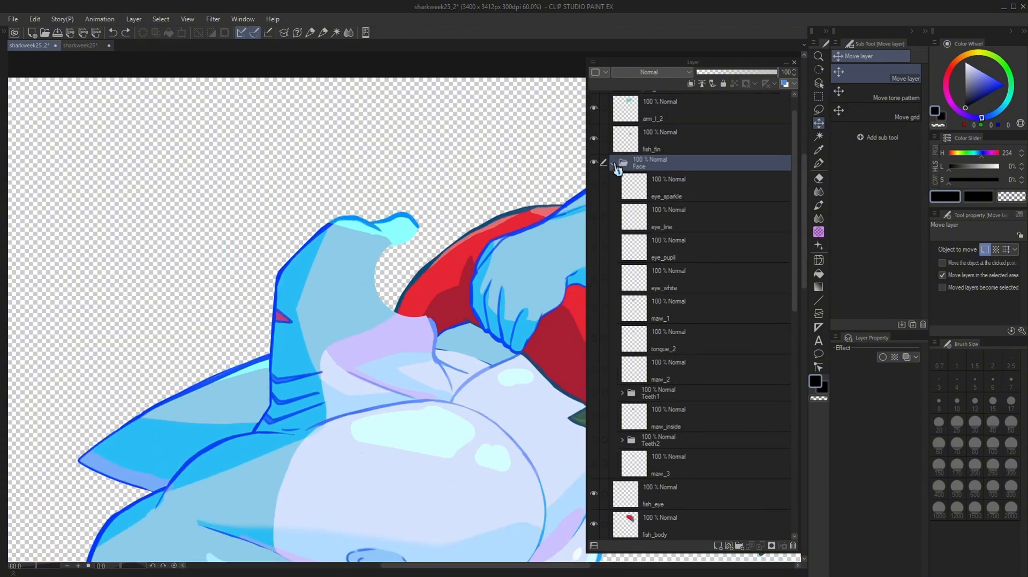
pyautogui.click(613, 163)
pyautogui.click(594, 162)
# Hide the neck layer to expose the separately drawn shoulder and chest behind it
pyautogui.scroll(-2, 455, 254)
pyautogui.moveTo(484, 320); pyautogui.dragTo(470, 245)
pyautogui.scroll(2, 470, 245)
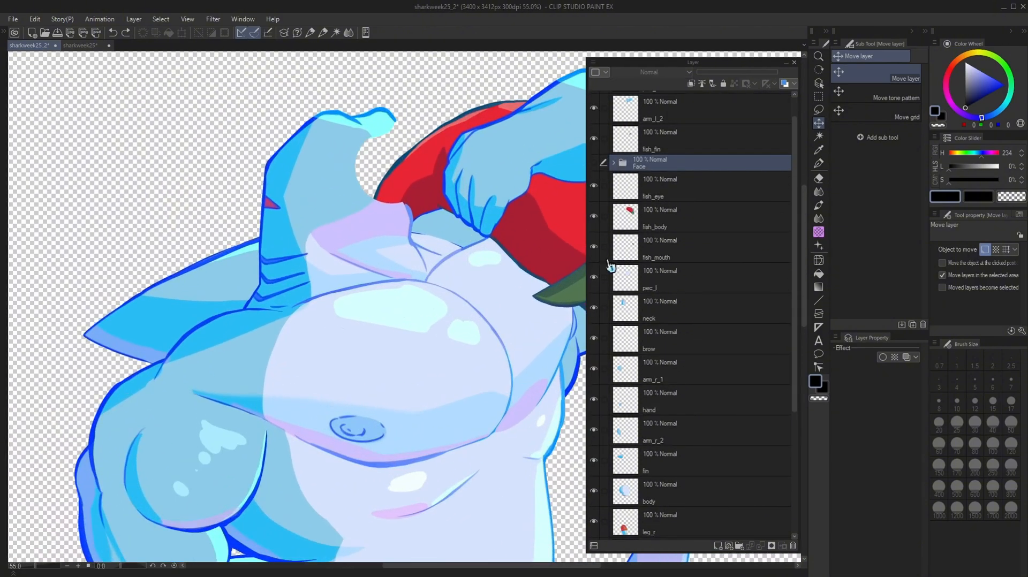
pyautogui.click(594, 308)
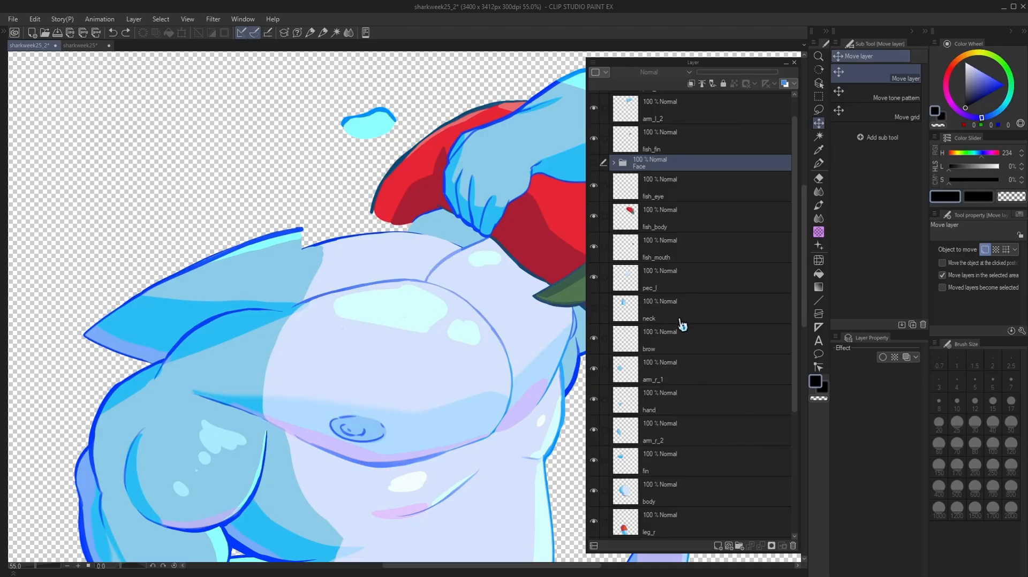
# Pick the floating brow piece with the Select layer tool to find its layer, and hide the brow layer
pyautogui.scroll(1, 683, 324)
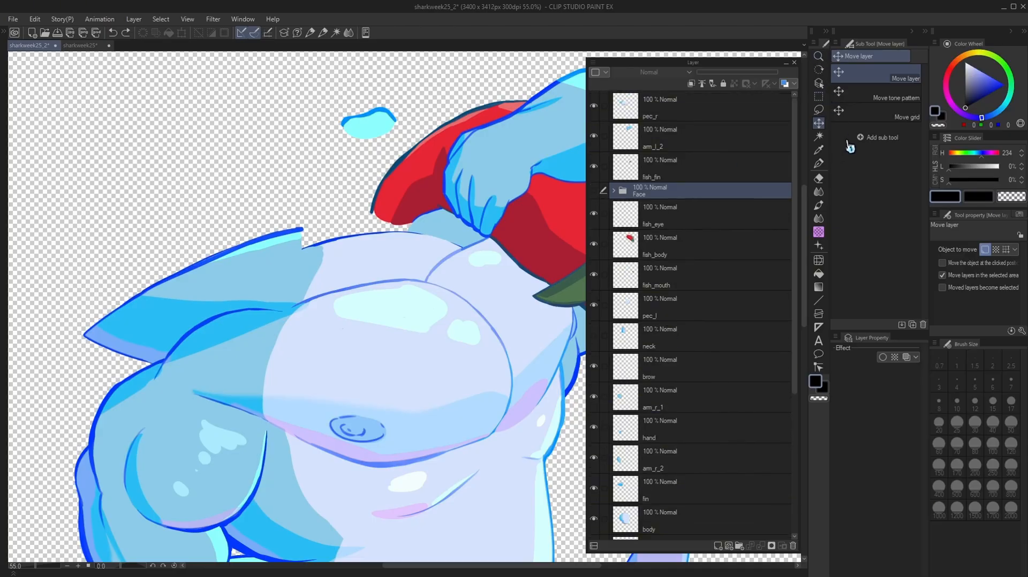
pyautogui.click(820, 83)
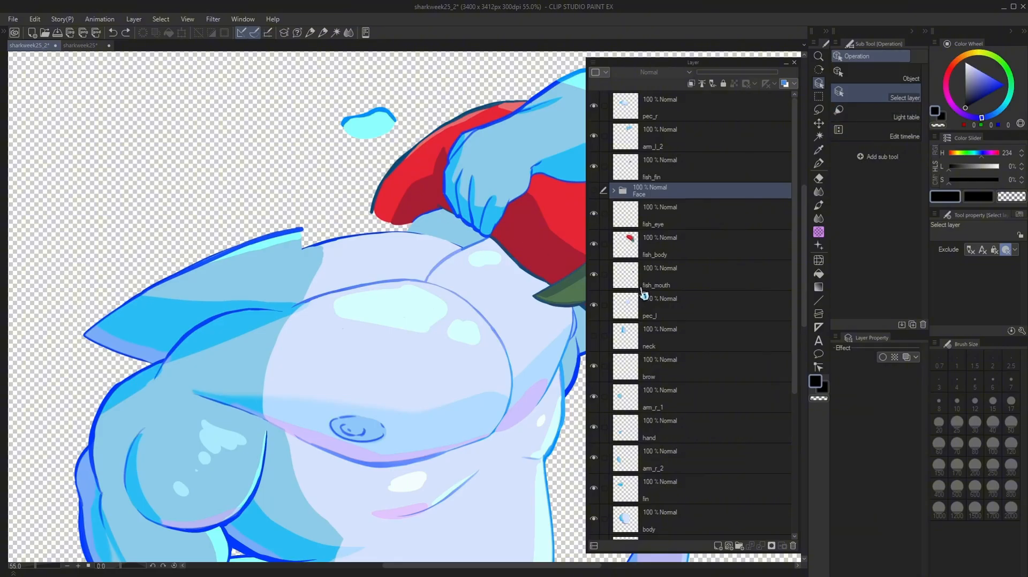
pyautogui.scroll(-2, 639, 294)
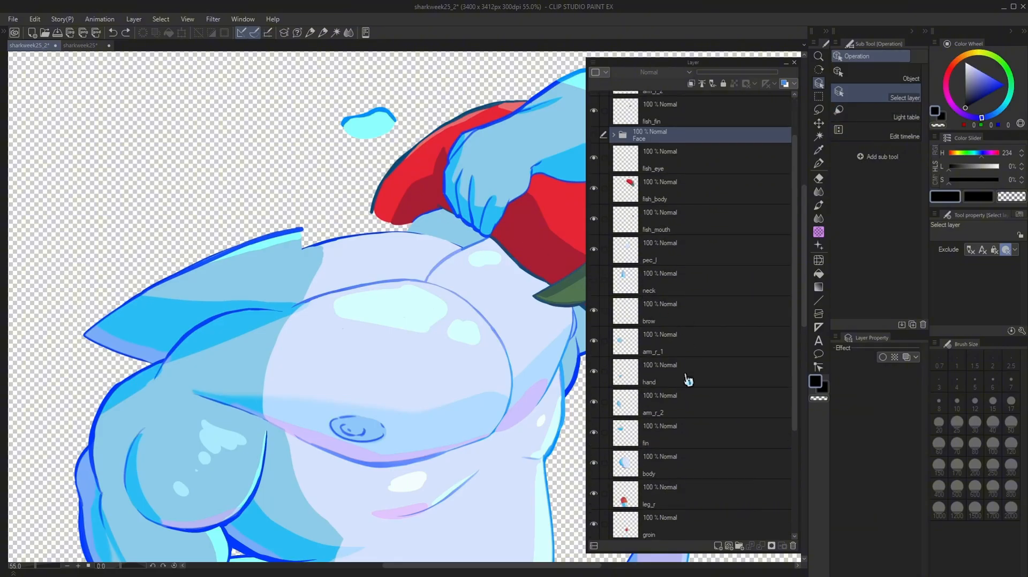
pyautogui.scroll(-2, 696, 308)
pyautogui.scroll(-3, 706, 302)
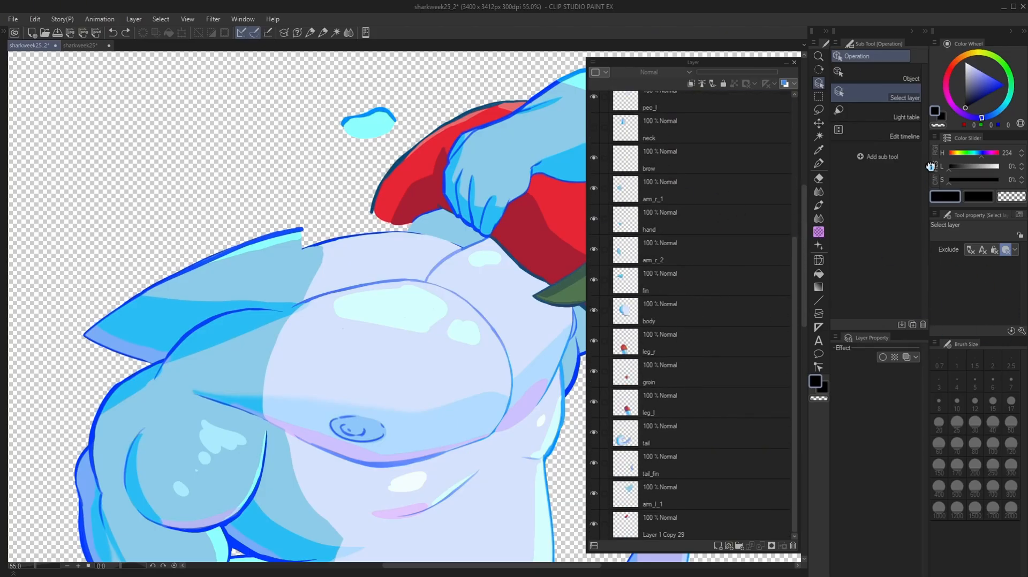
pyautogui.scroll(4, 382, 201)
pyautogui.moveTo(382, 201); pyautogui.dragTo(397, 352)
pyautogui.moveTo(400, 230); pyautogui.dragTo(365, 249)
pyautogui.scroll(3, 730, 239)
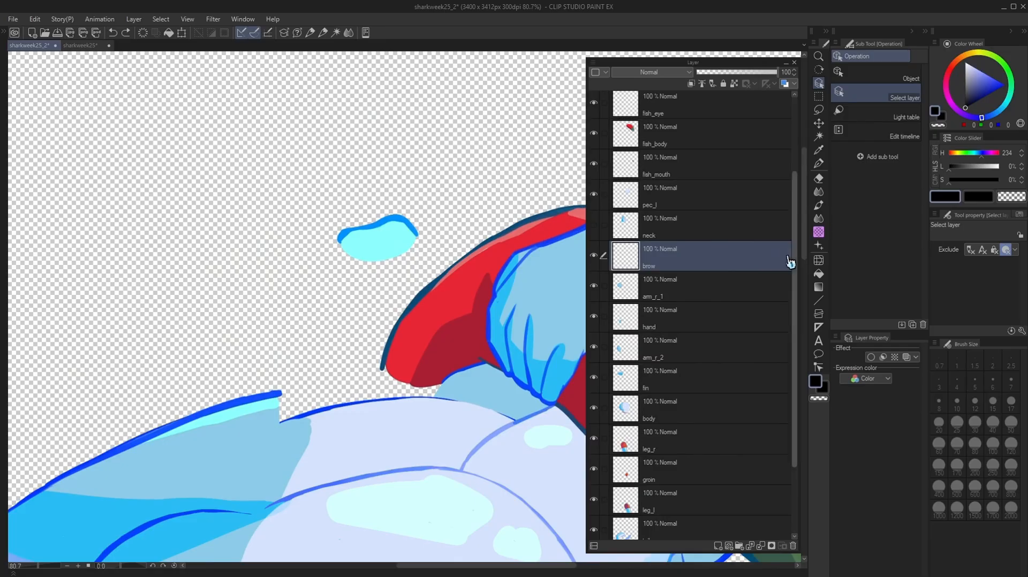
pyautogui.scroll(1, 715, 285)
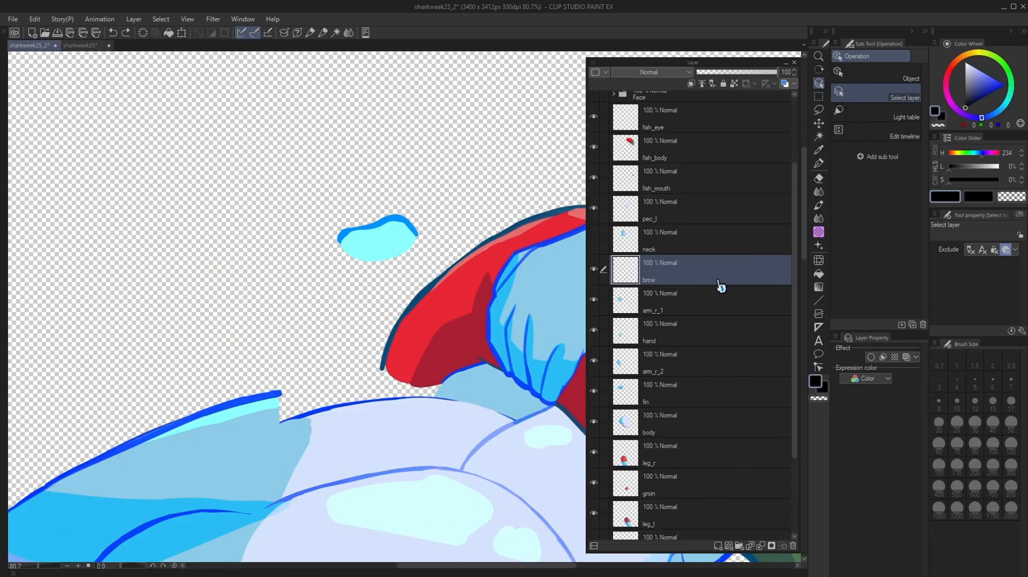
pyautogui.scroll(3, 353, 239)
pyautogui.click(594, 268)
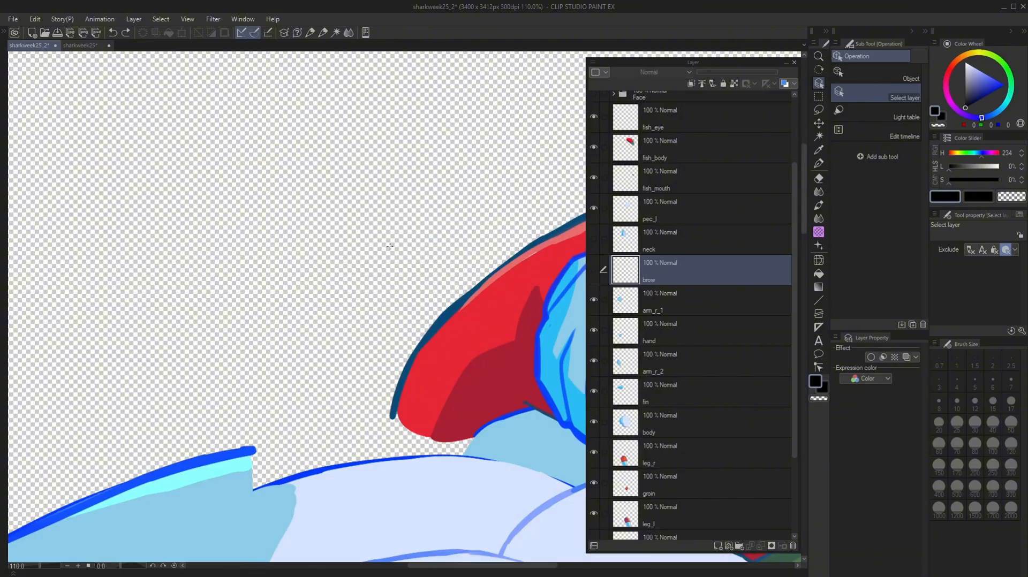
# Shift the dorsal fin up and away from the back with the Move layer tool, and undo the move
pyautogui.scroll(-5, 412, 229)
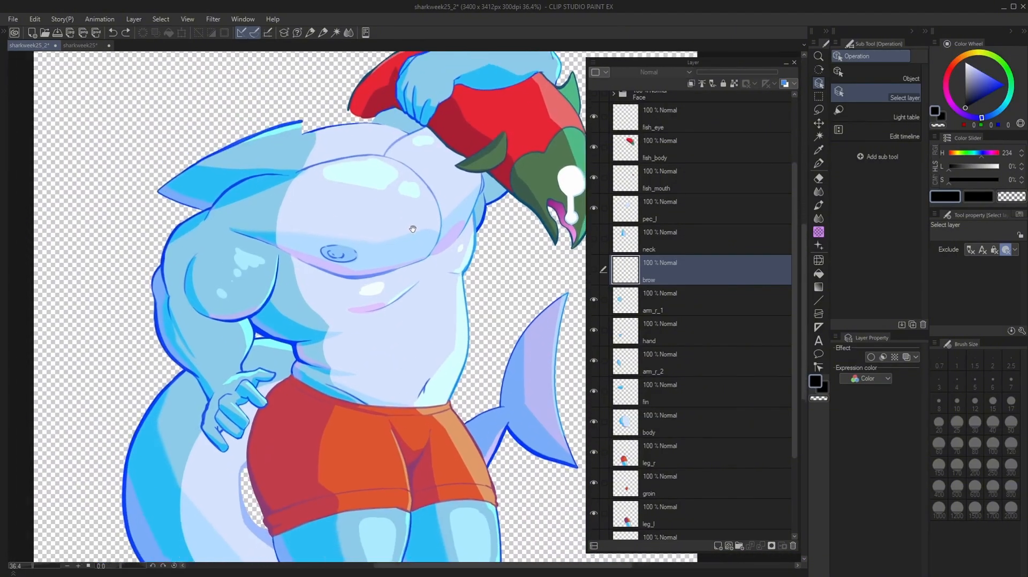
pyautogui.moveTo(413, 229); pyautogui.dragTo(490, 263)
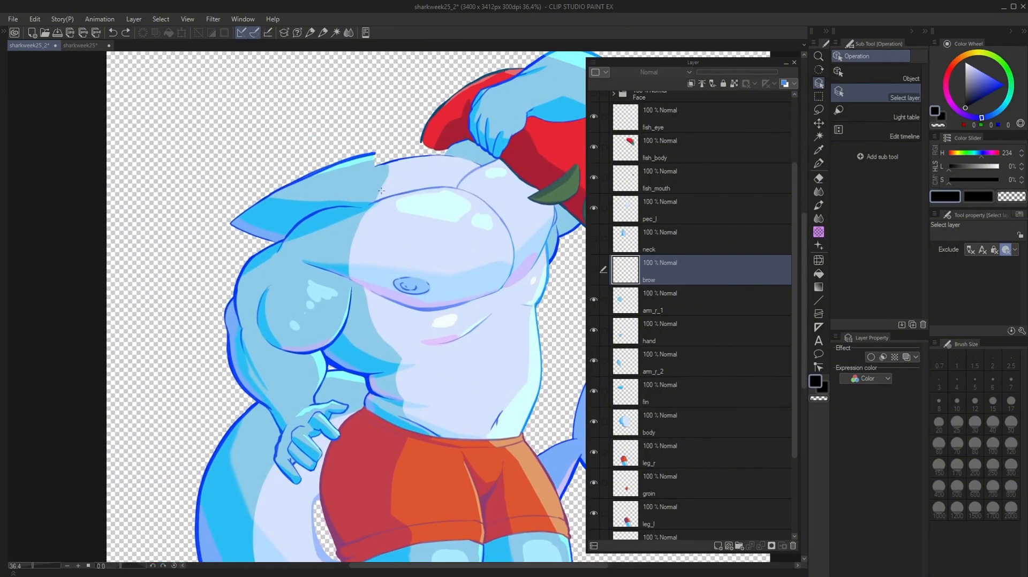
pyautogui.scroll(-2, 645, 259)
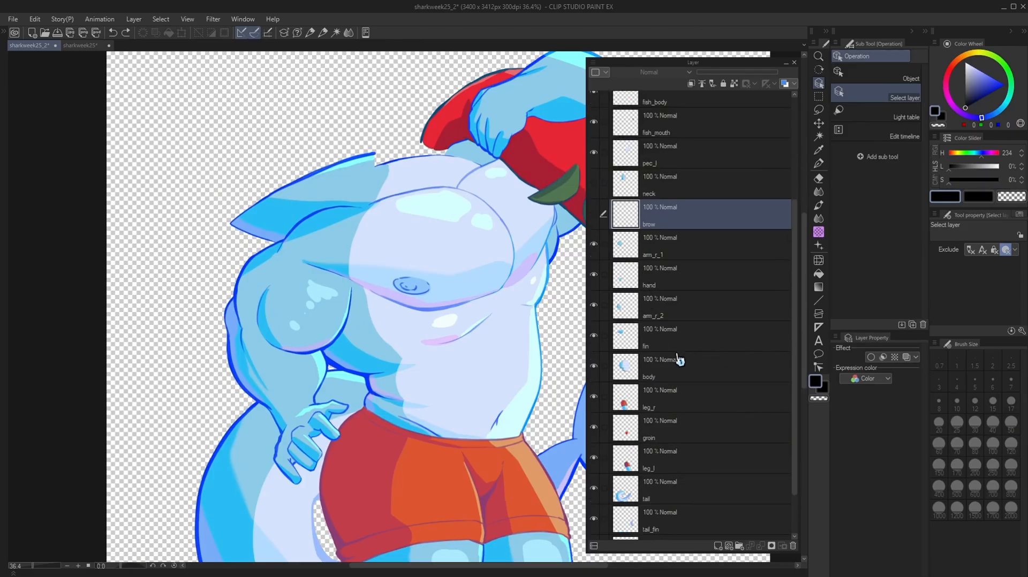
pyautogui.click(819, 123)
pyautogui.moveTo(363, 185); pyautogui.dragTo(276, 117)
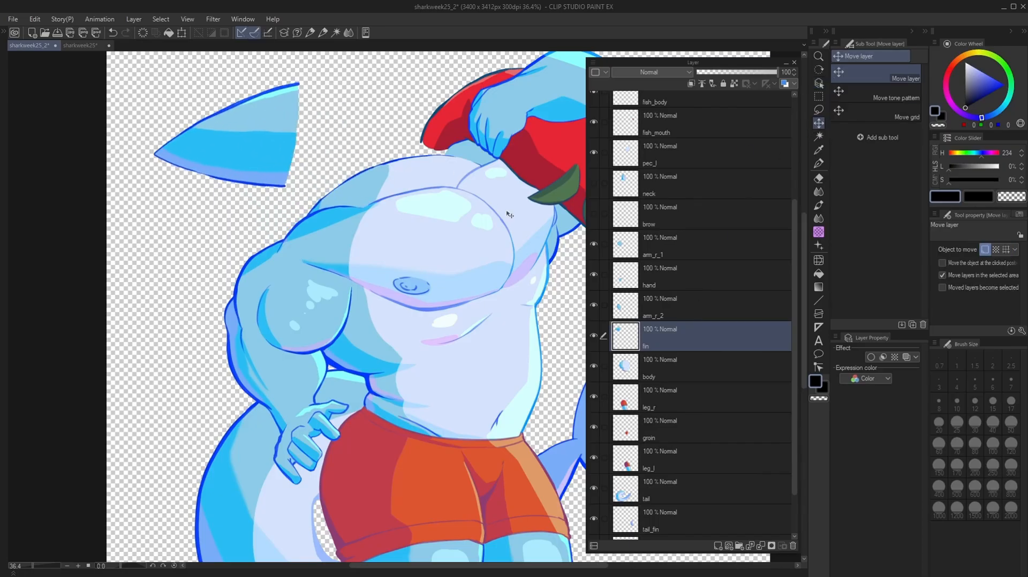
pyautogui.hotkey('ctrl', 'z')
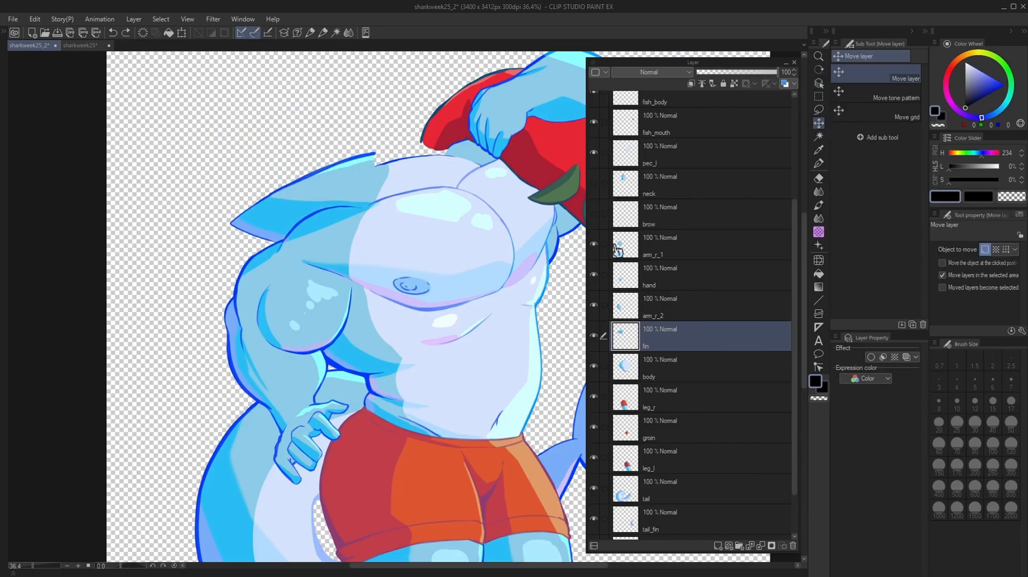
# Hide the fin layer behind the shark's back
pyautogui.click(593, 335)
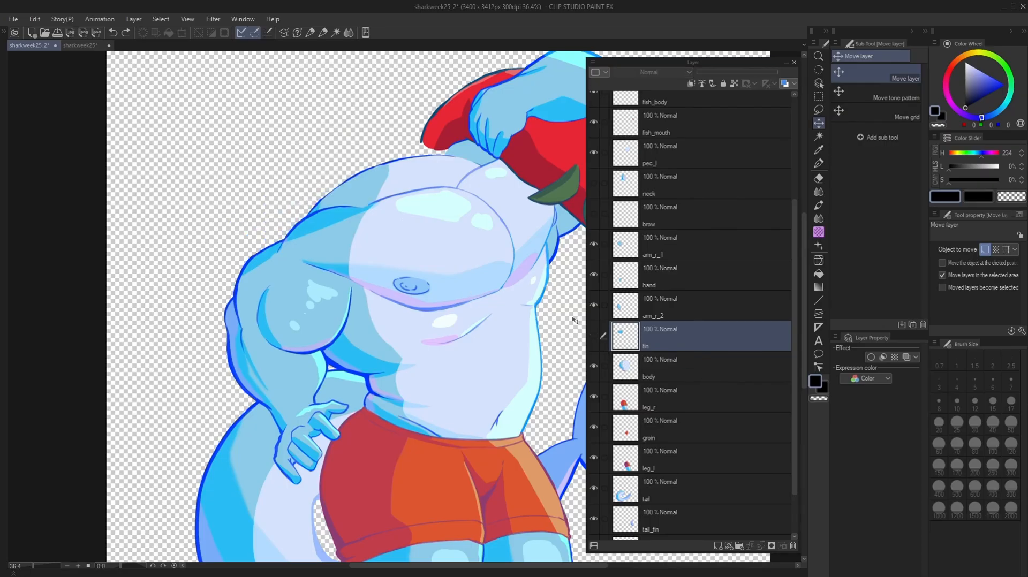
pyautogui.moveTo(552, 315); pyautogui.dragTo(454, 321)
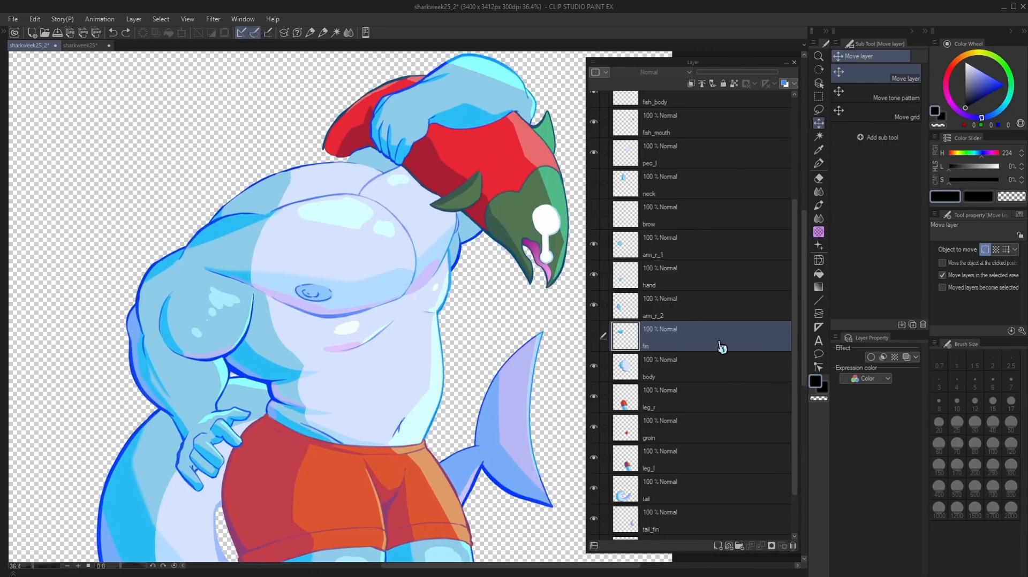
pyautogui.scroll(-4, 740, 368)
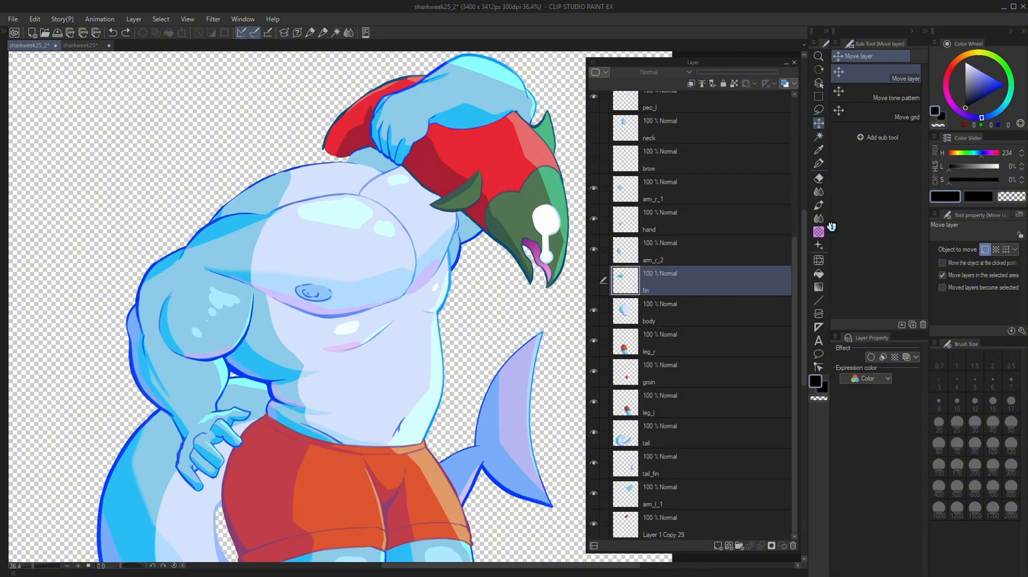
# Find the near chest muscle's layer with the Select layer tool, and hide the pec_r layer
pyautogui.click(818, 83)
pyautogui.click(354, 280)
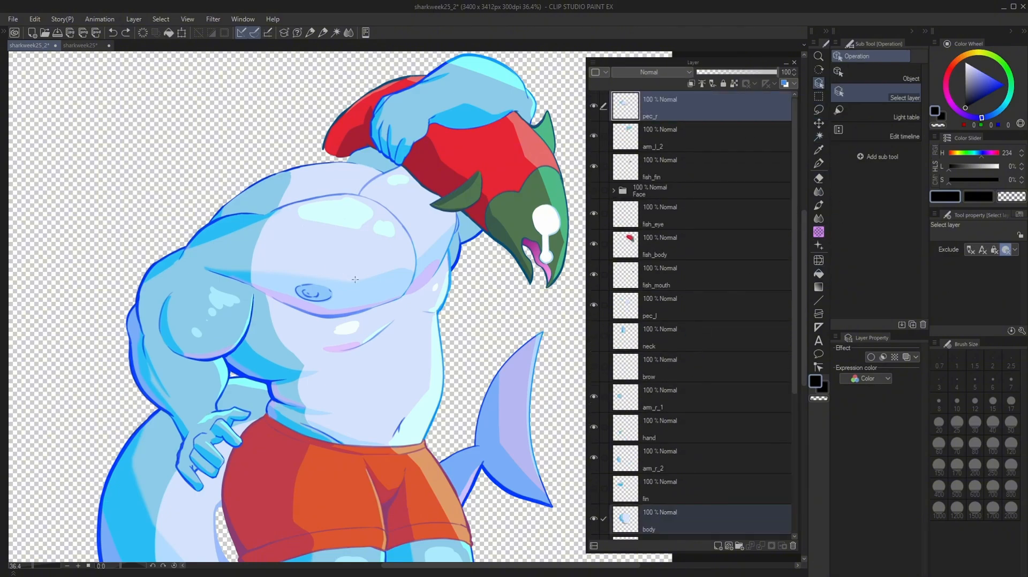
pyautogui.scroll(-4, 686, 396)
pyautogui.scroll(4, 688, 412)
pyautogui.click(687, 115)
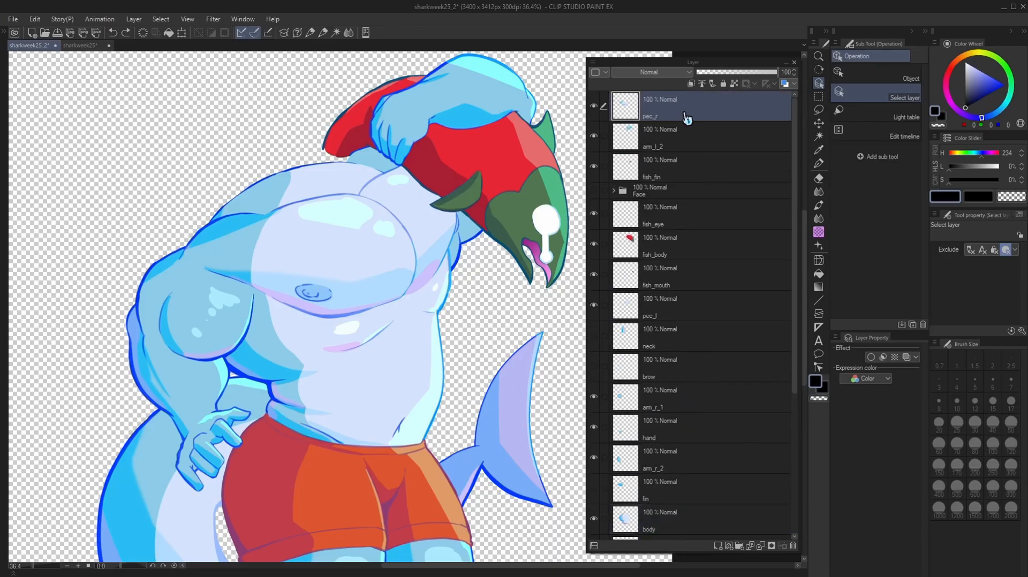
pyautogui.click(595, 109)
pyautogui.click(595, 109)
pyautogui.click(595, 109)
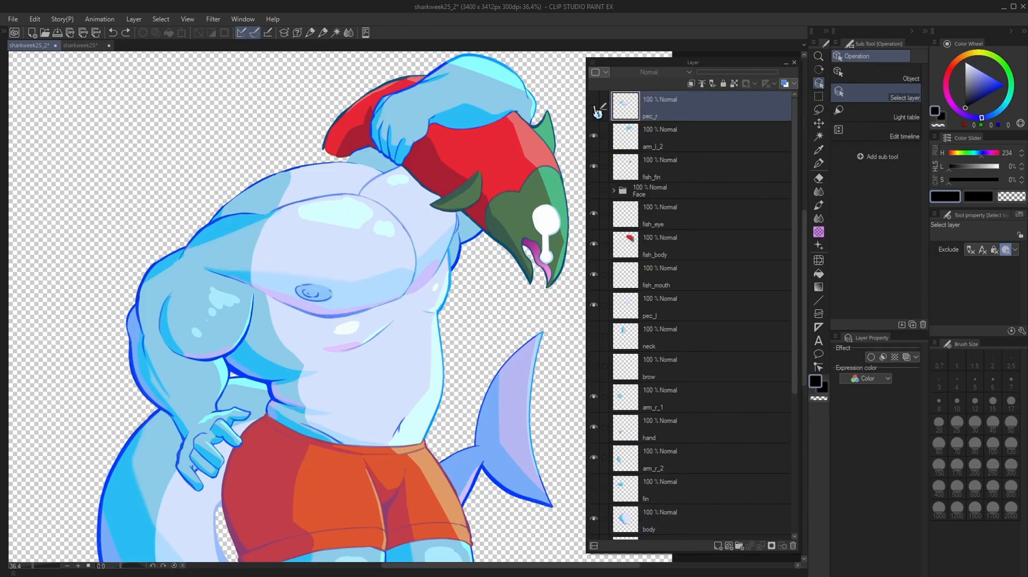
# Hide the pec_l layer so only the base torso is left
pyautogui.scroll(-2, 652, 385)
pyautogui.scroll(-2, 652, 384)
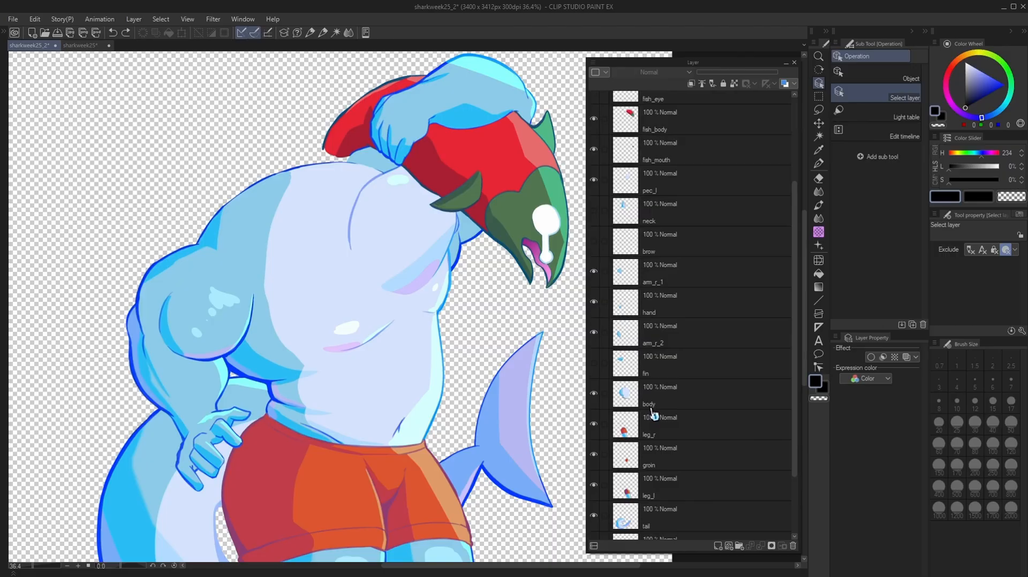
pyautogui.scroll(2, 653, 414)
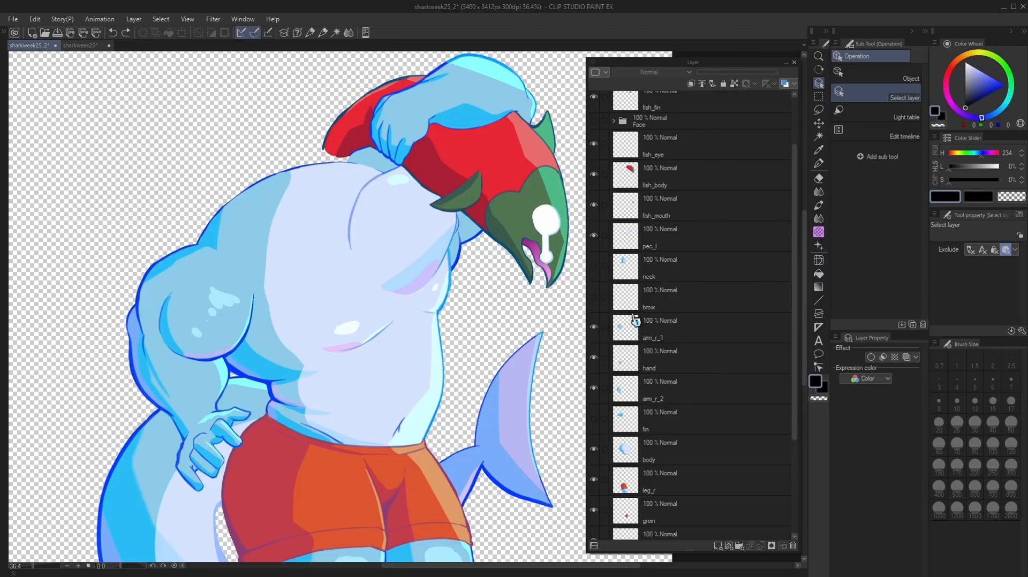
pyautogui.click(595, 237)
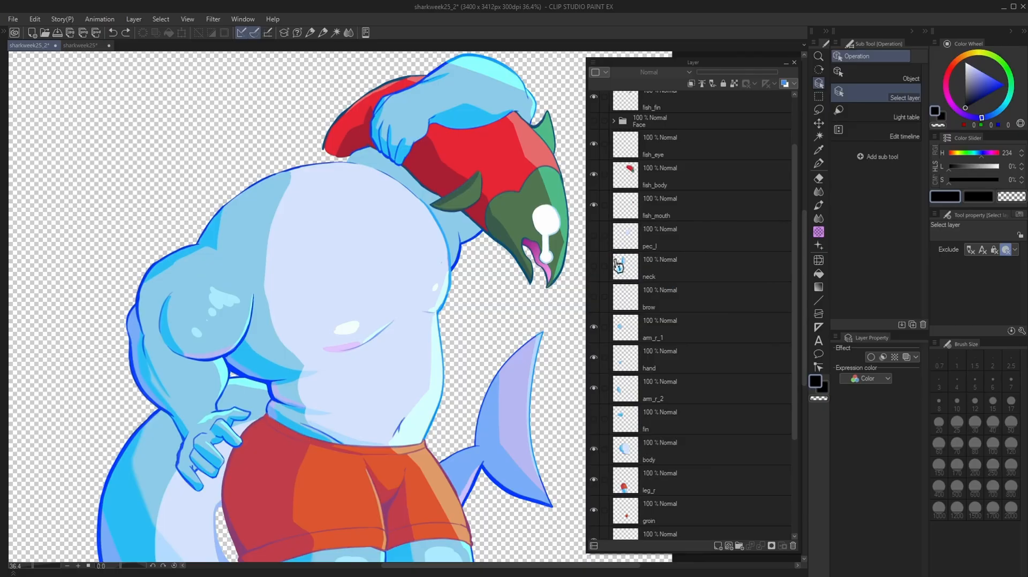
# Pick the upper arm on the canvas with the Select layer tool, make arm_r_1 the only selected layer, and hide it
pyautogui.moveTo(341, 332); pyautogui.dragTo(454, 301)
pyautogui.moveTo(280, 253); pyautogui.dragTo(306, 267)
pyautogui.scroll(-2, 695, 378)
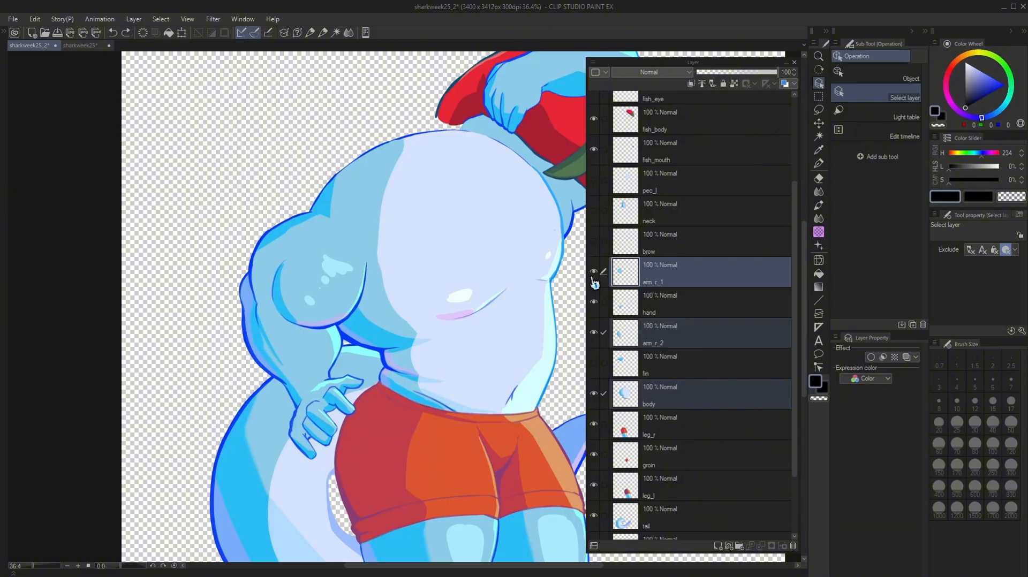
pyautogui.click(644, 281)
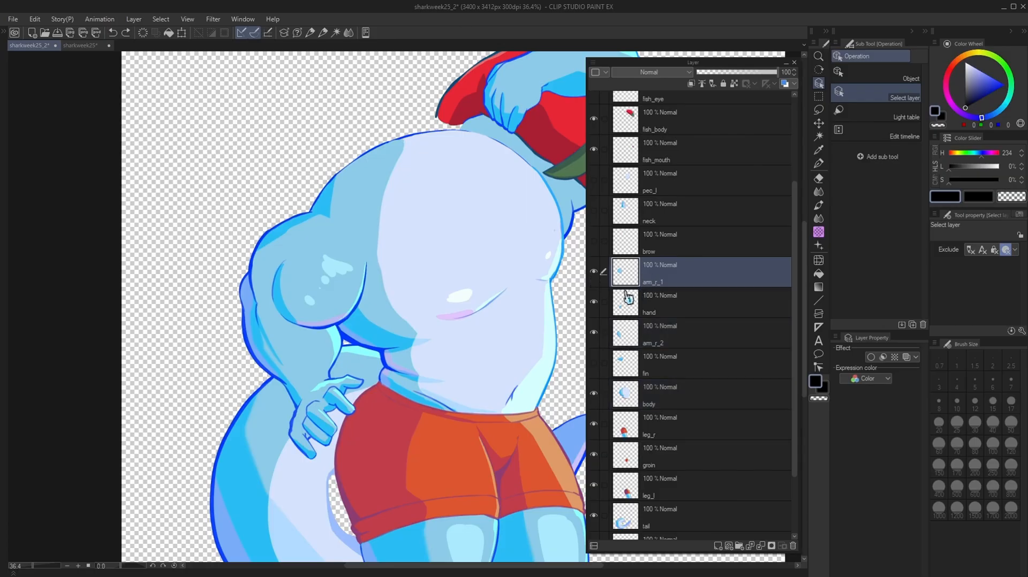
pyautogui.click(596, 272)
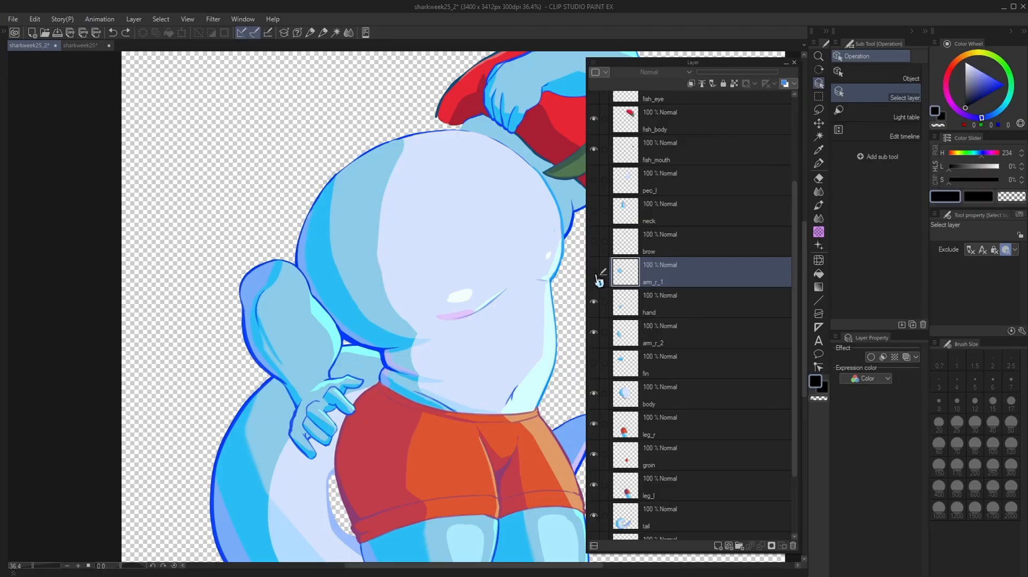
# Move the hand layer off the forearm onto the shorts with the Move layer tool
pyautogui.click(624, 307)
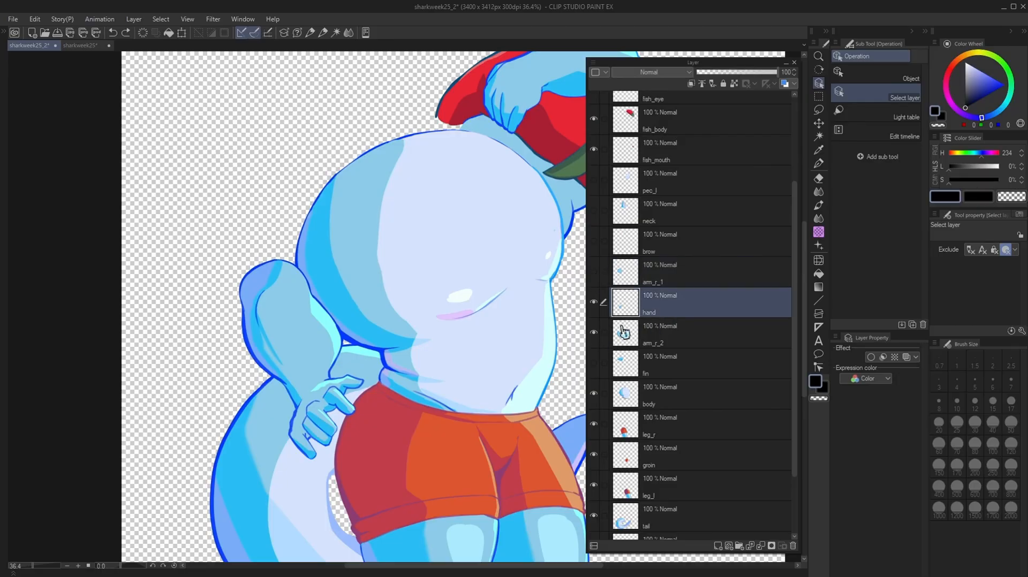
pyautogui.click(819, 123)
pyautogui.moveTo(324, 326); pyautogui.dragTo(385, 364)
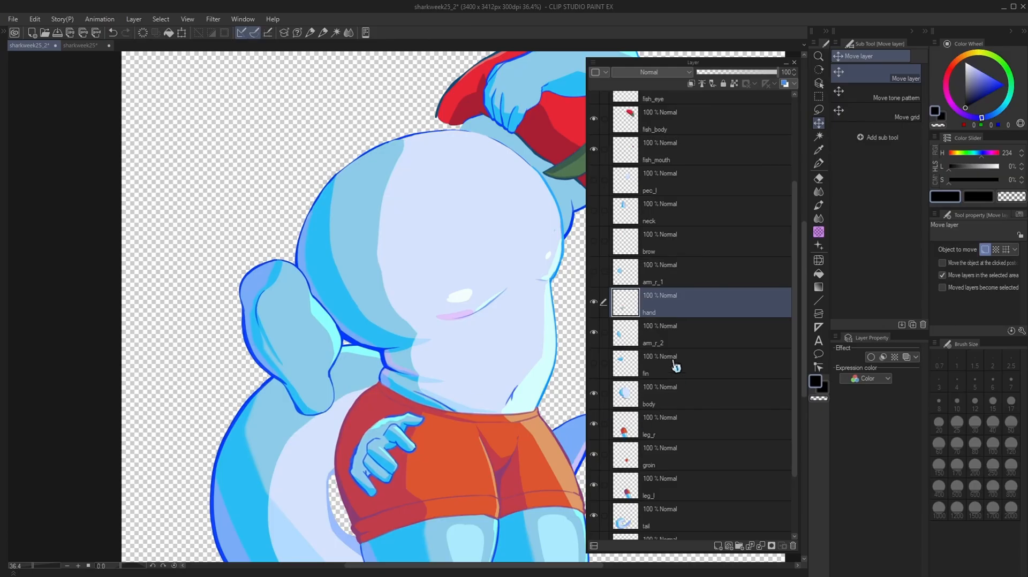
# Hide the arm_r_2 layer, and move the hand back up beside the hip and hide its layer too
pyautogui.click(593, 332)
pyautogui.moveTo(370, 438); pyautogui.dragTo(322, 371)
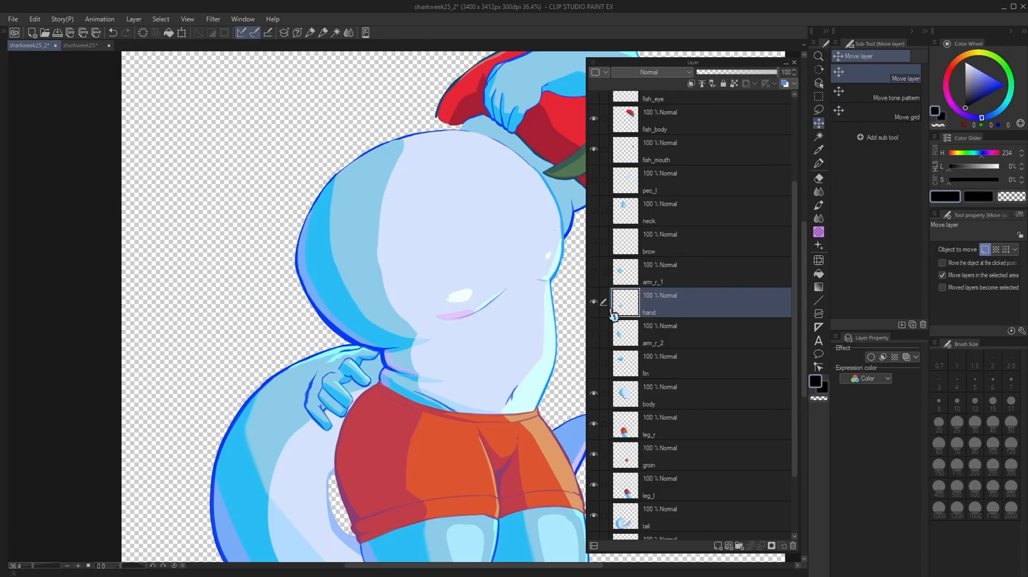
pyautogui.click(593, 302)
# Check the fish_body layer by hiding it and showing it again
pyautogui.scroll(-2, 377, 385)
pyautogui.scroll(3, 378, 385)
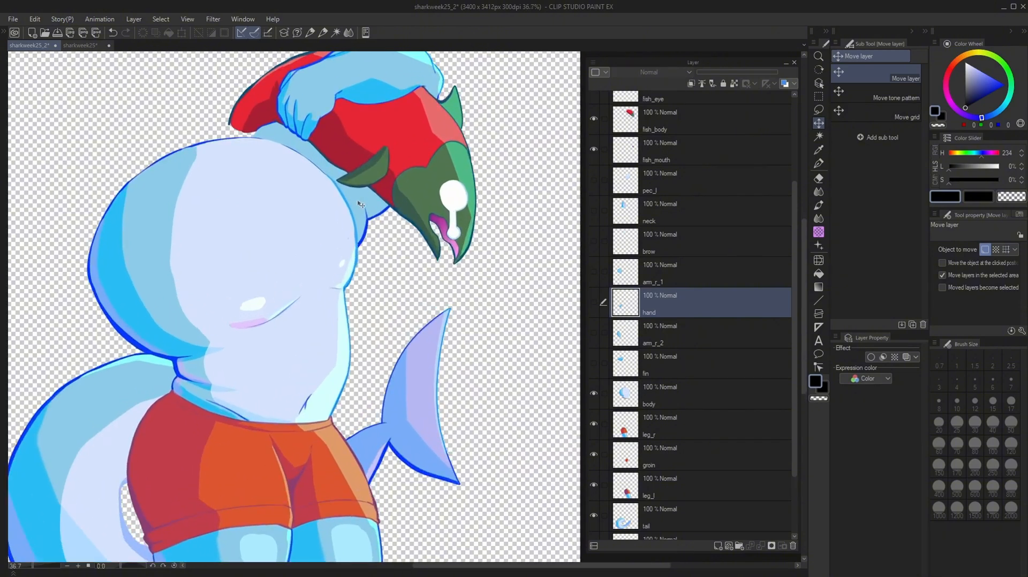
pyautogui.scroll(4, 661, 394)
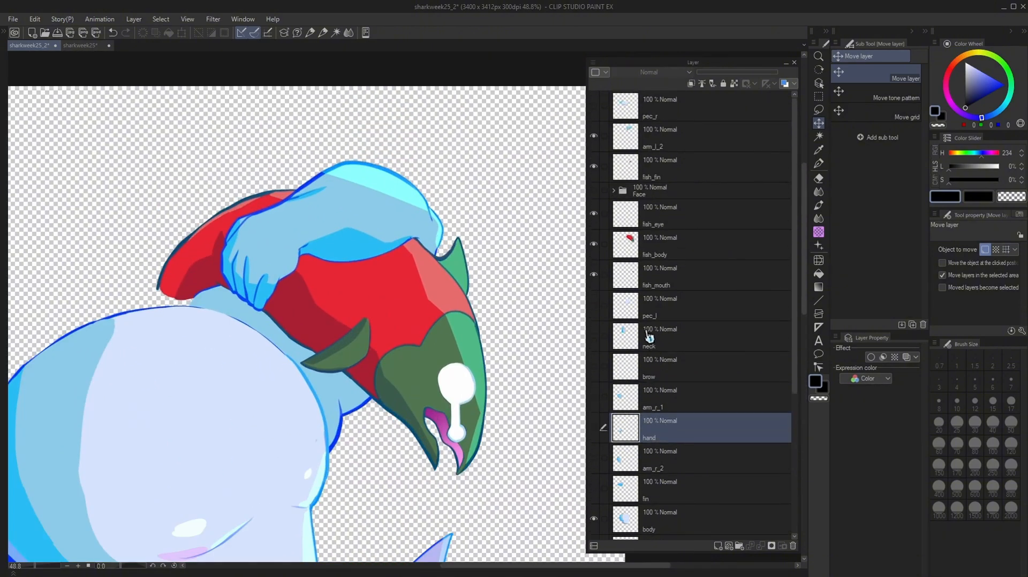
pyautogui.click(593, 244)
pyautogui.click(594, 246)
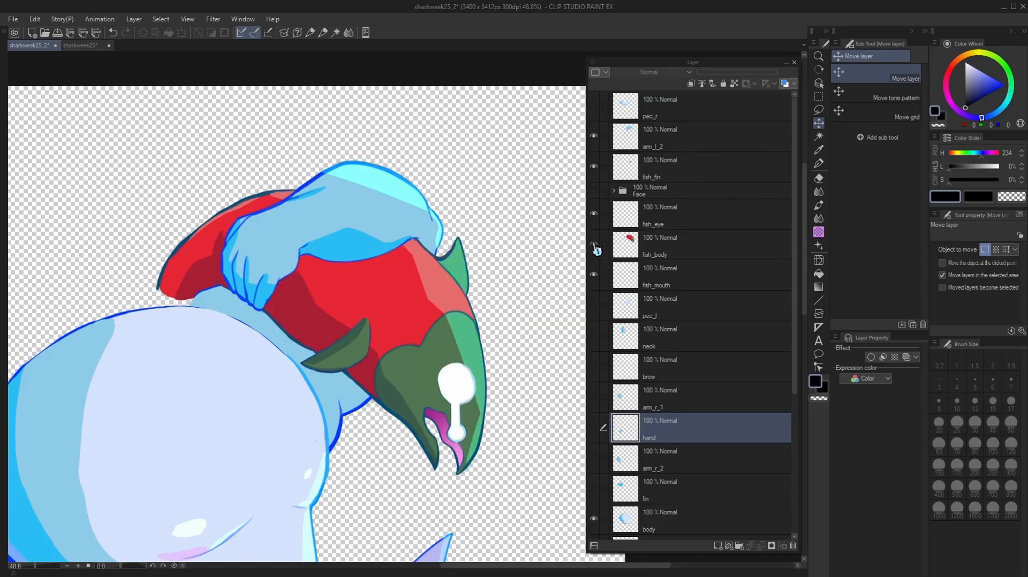
# Hide the fish_body, fish_mouth, fish_eye and fish_fin layers
pyautogui.click(594, 246)
pyautogui.click(595, 246)
pyautogui.click(594, 275)
pyautogui.click(594, 275)
pyautogui.click(595, 215)
pyautogui.click(595, 215)
pyautogui.moveTo(594, 215); pyautogui.dragTo(595, 268)
pyautogui.click(593, 166)
# Hide the remaining piece of the fish on Layer 1 Copy 29 at the end of the layer stack
pyautogui.scroll(-5, 603, 295)
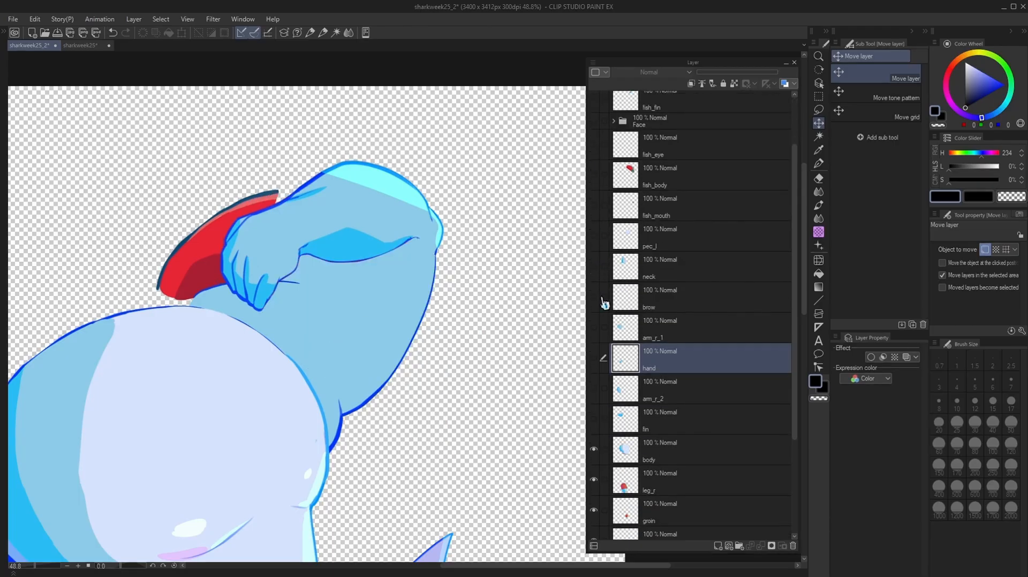
pyautogui.scroll(-2, 265, 230)
pyautogui.scroll(-1, 661, 378)
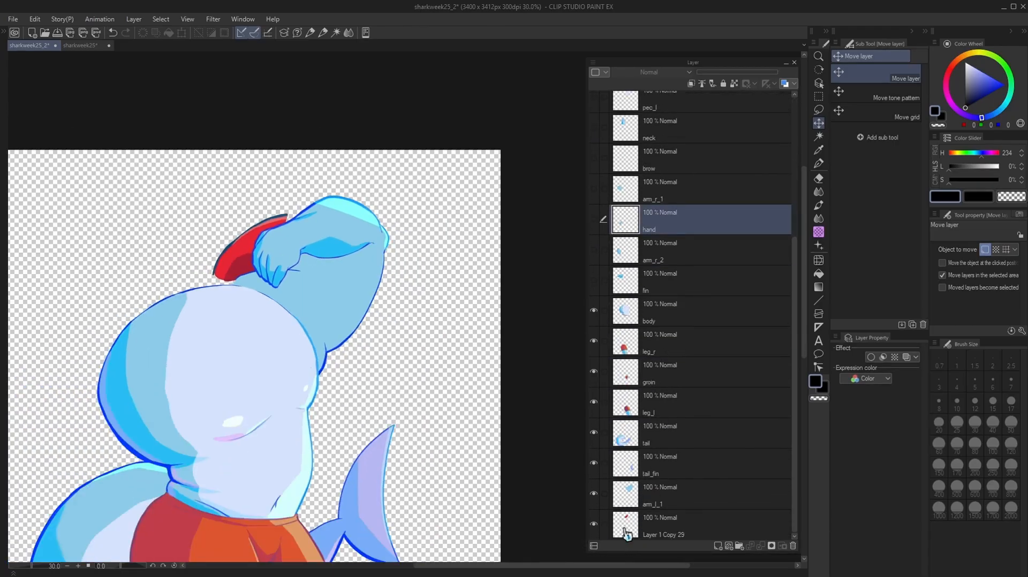
pyautogui.click(593, 526)
# Hide the raised forearm and fist layer arm_l_2
pyautogui.scroll(2, 244, 214)
pyautogui.scroll(5, 647, 300)
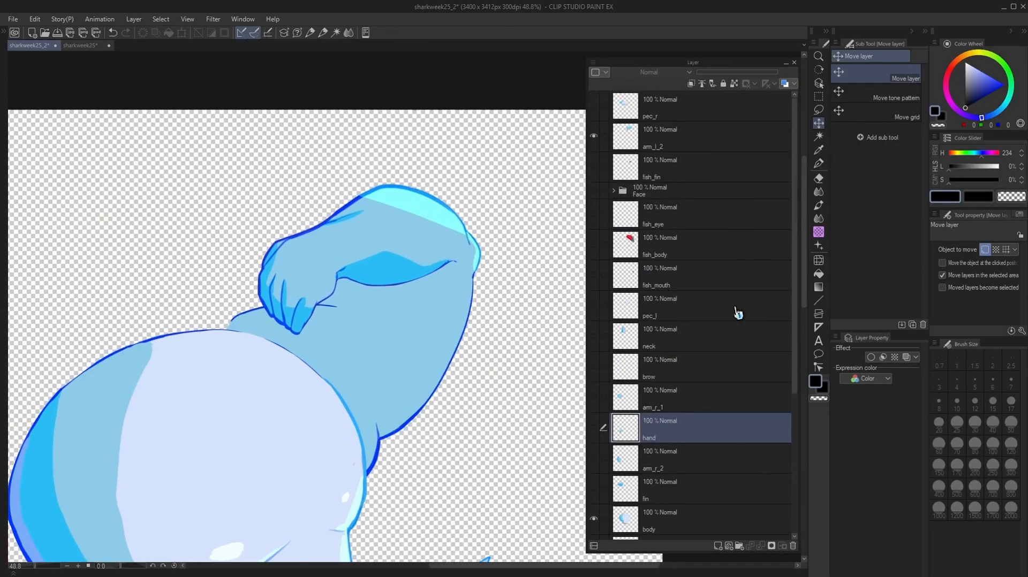
pyautogui.scroll(-2, 722, 355)
pyautogui.scroll(-1, 723, 355)
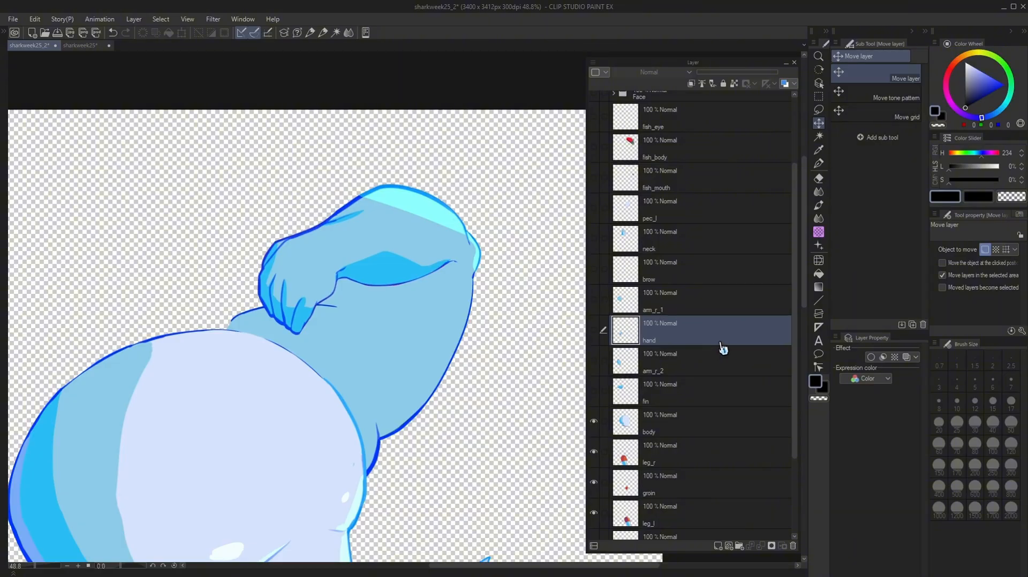
pyautogui.scroll(3, 690, 322)
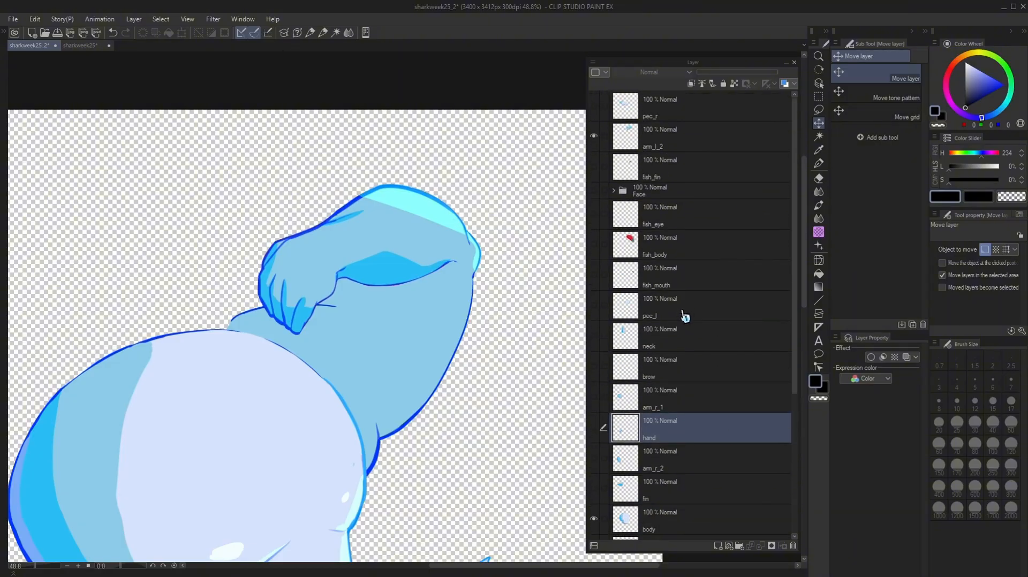
pyautogui.click(593, 137)
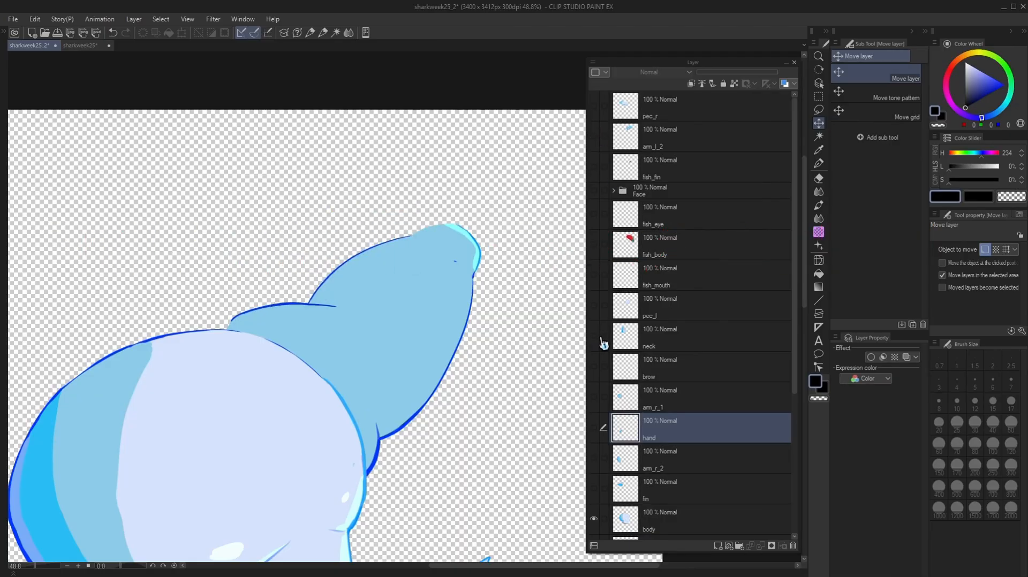
# Pick the raised upper arm on the canvas with the Select layer tool and hide its arm_l_1 layer
pyautogui.click(818, 83)
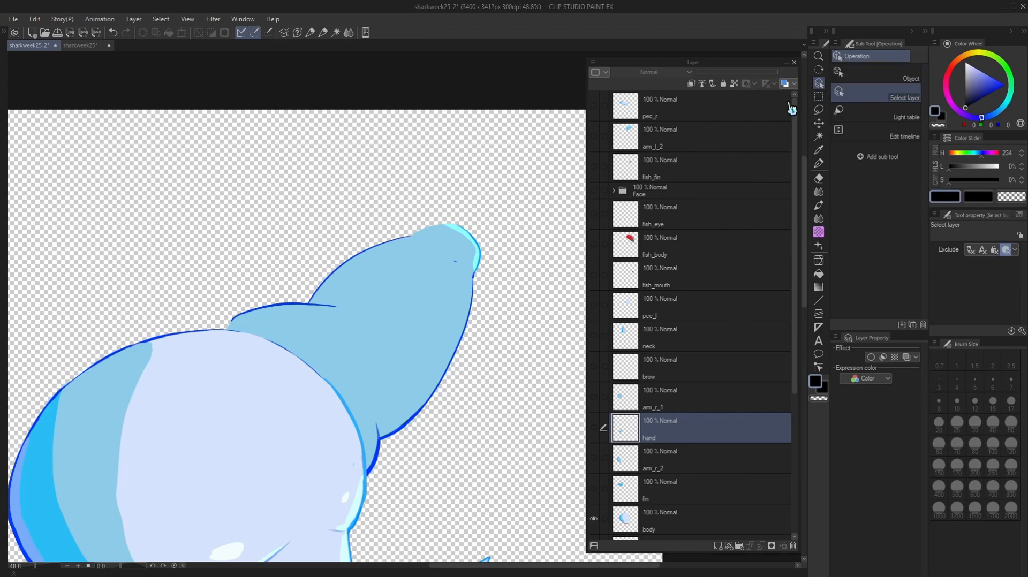
pyautogui.click(396, 316)
pyautogui.scroll(-1, 670, 454)
pyautogui.scroll(-6, 575, 485)
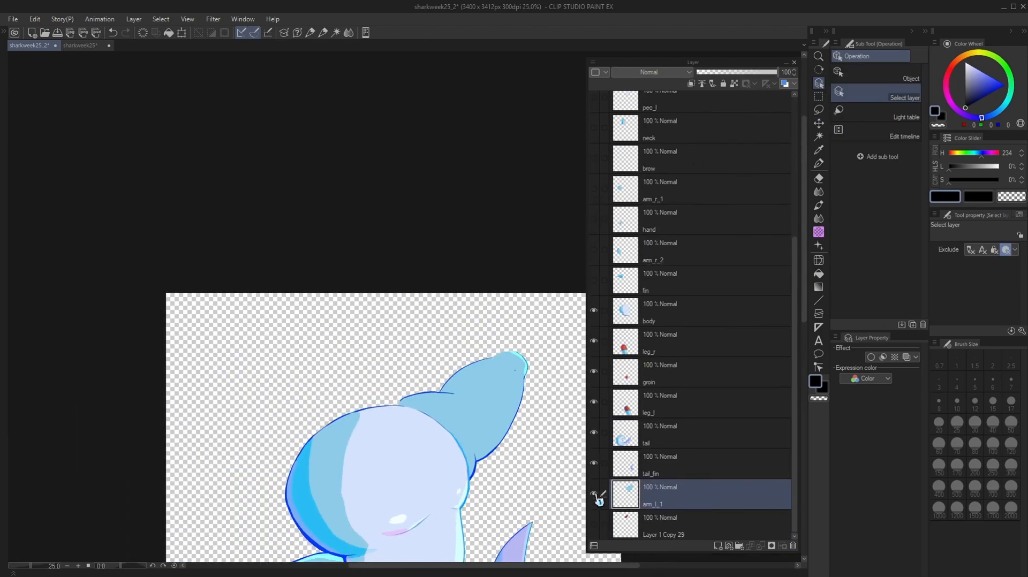
pyautogui.click(595, 494)
# Make body the current layer, move it up off the shorts with the Move layer tool, and undo the move
pyautogui.moveTo(487, 436); pyautogui.dragTo(456, 235)
pyautogui.scroll(2, 444, 319)
pyautogui.moveTo(491, 324); pyautogui.dragTo(558, 319)
pyautogui.click(720, 306)
pyautogui.click(818, 123)
pyautogui.moveTo(445, 295); pyautogui.dragTo(440, 207)
pyautogui.scroll(2, 362, 352)
pyautogui.moveTo(362, 345); pyautogui.dragTo(312, 367)
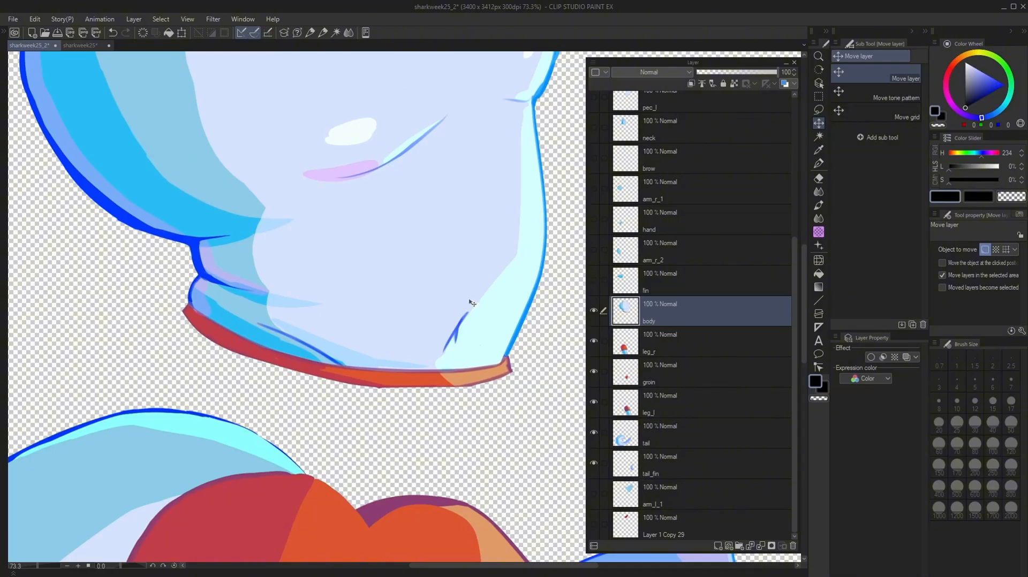
pyautogui.scroll(-2, 469, 303)
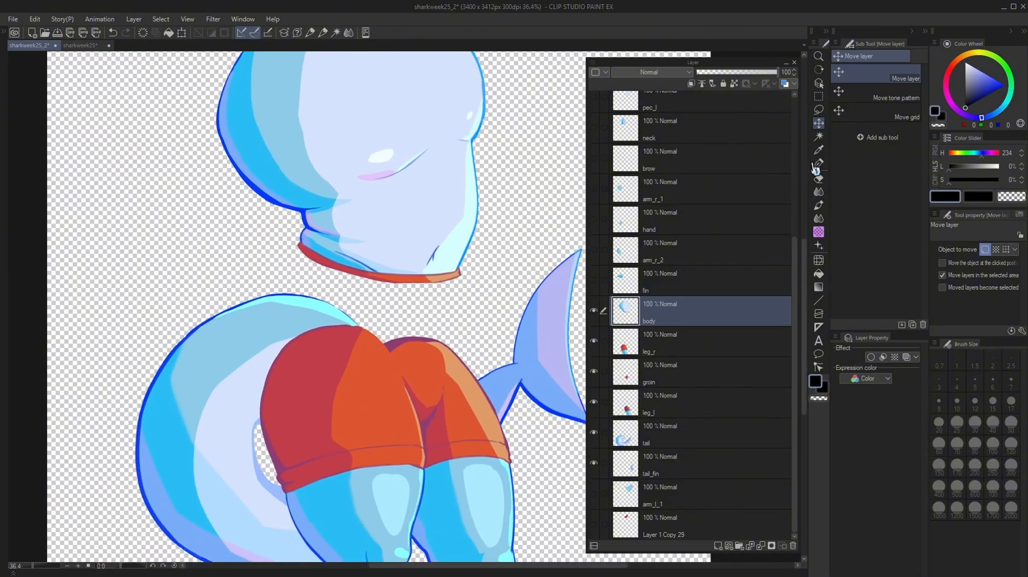
pyautogui.hotkey('ctrl', 'z')
# Outline the right leg and its half of the shorts with the Lasso tool, and clear the selection
pyautogui.click(822, 112)
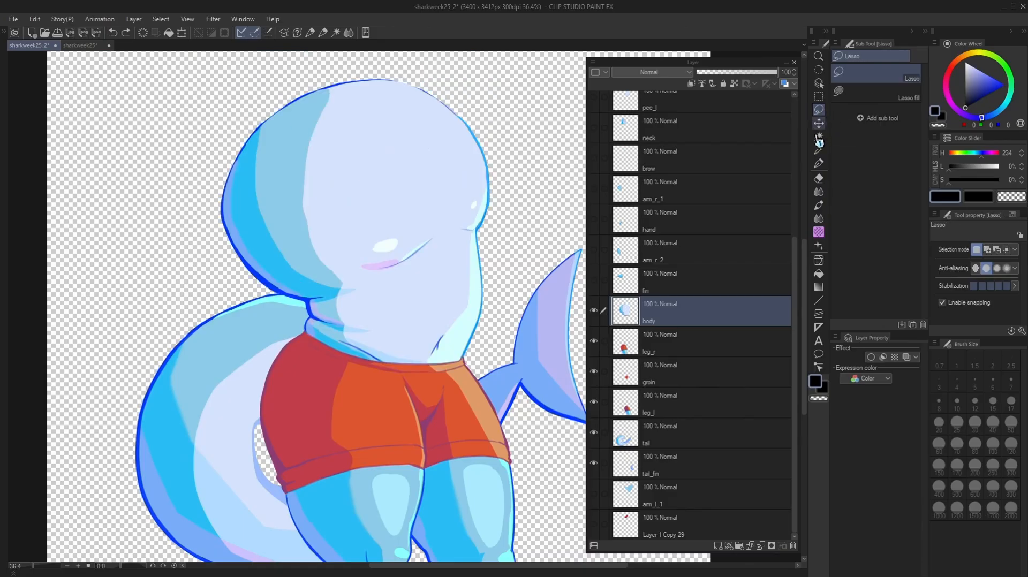
pyautogui.moveTo(420, 443); pyautogui.dragTo(439, 387)
pyautogui.scroll(2, 443, 387)
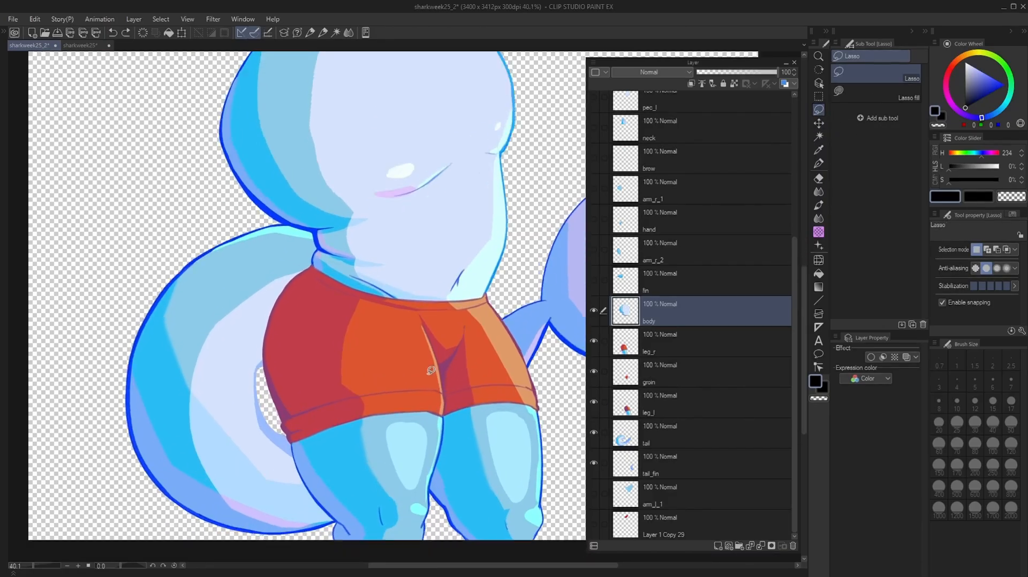
pyautogui.moveTo(440, 514)
pyautogui.mouseDown()
pyautogui.moveTo(452, 415)
pyautogui.moveTo(448, 342)
pyautogui.moveTo(424, 295)
pyautogui.moveTo(359, 244)
pyautogui.moveTo(284, 240)
pyautogui.moveTo(249, 253)
pyautogui.moveTo(218, 390)
pyautogui.moveTo(257, 553)
pyautogui.moveTo(272, 566)
pyautogui.moveTo(397, 534)
pyautogui.moveTo(453, 406)
pyautogui.moveTo(433, 484)
pyautogui.mouseUp()
pyautogui.hotkey('ctrl', 'd')
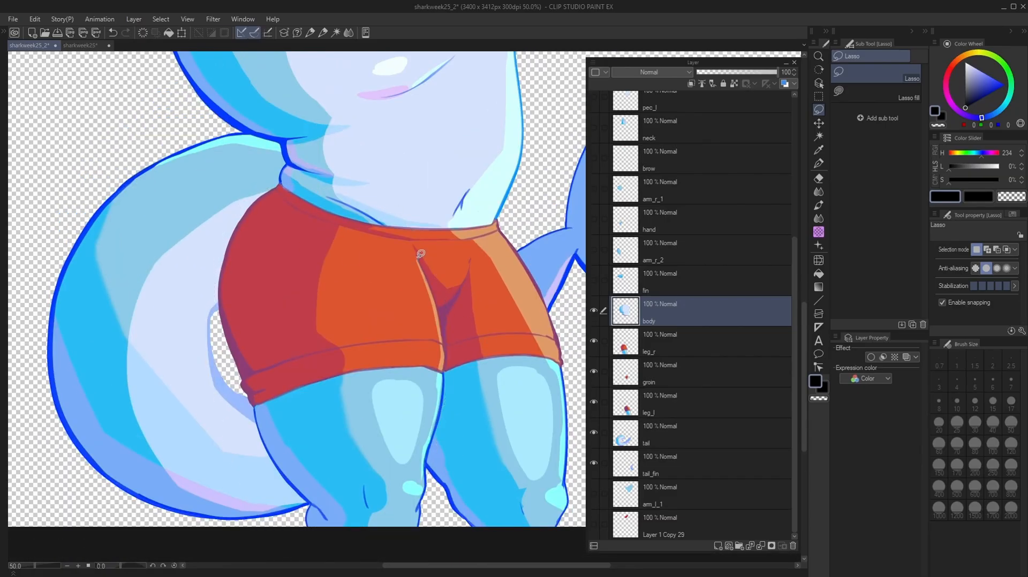
pyautogui.moveTo(409, 214)
pyautogui.mouseDown()
pyautogui.moveTo(207, 298)
pyautogui.moveTo(424, 505)
pyautogui.moveTo(455, 304)
pyautogui.moveTo(411, 224)
pyautogui.mouseUp()
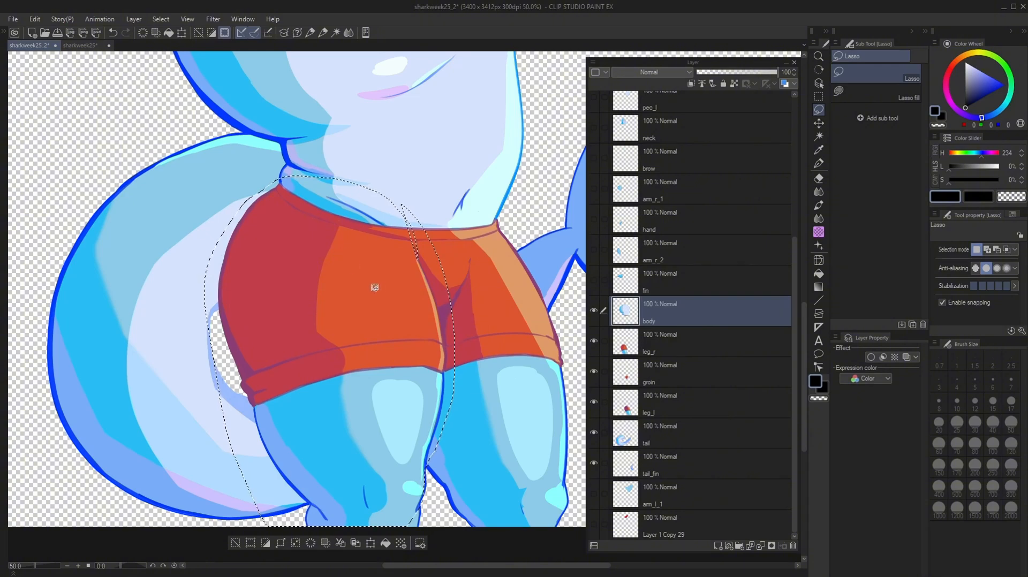
pyautogui.hotkey('ctrl', 'd')
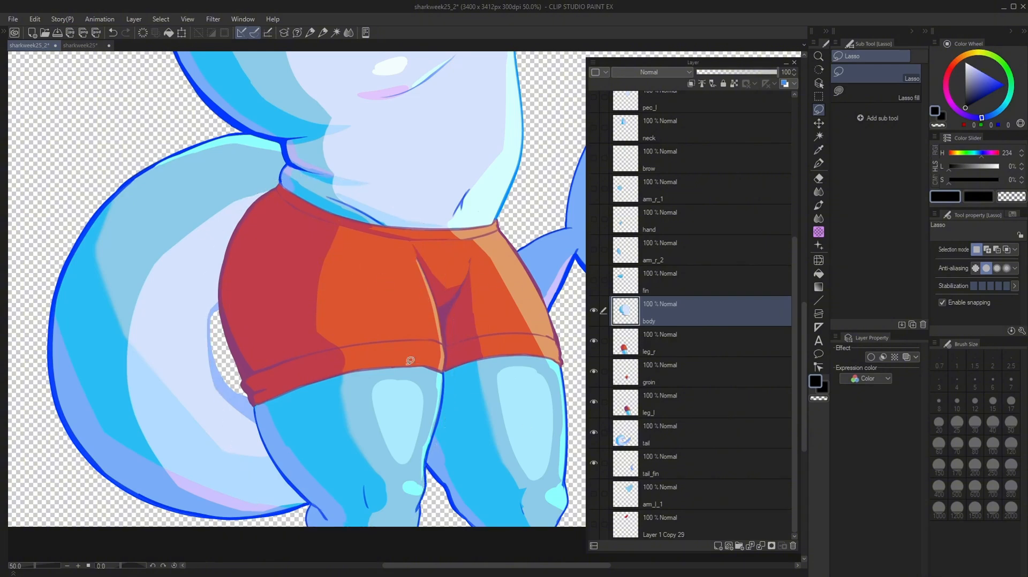
# Lift the body layer off the shorts again to expose the rounded tops of both legs
pyautogui.moveTo(430, 274); pyautogui.dragTo(410, 444)
pyautogui.click(819, 125)
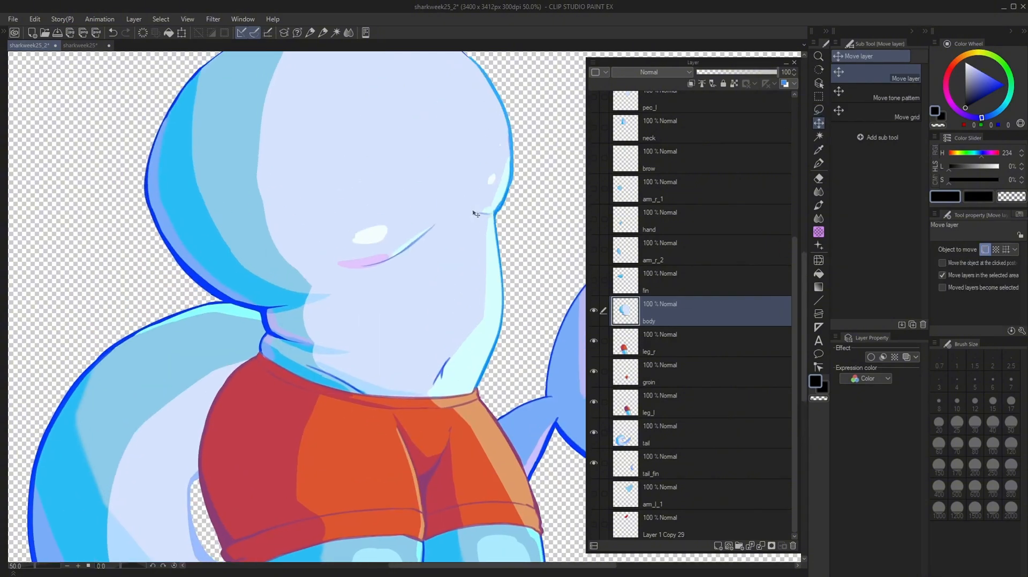
pyautogui.moveTo(469, 216); pyautogui.dragTo(468, 152)
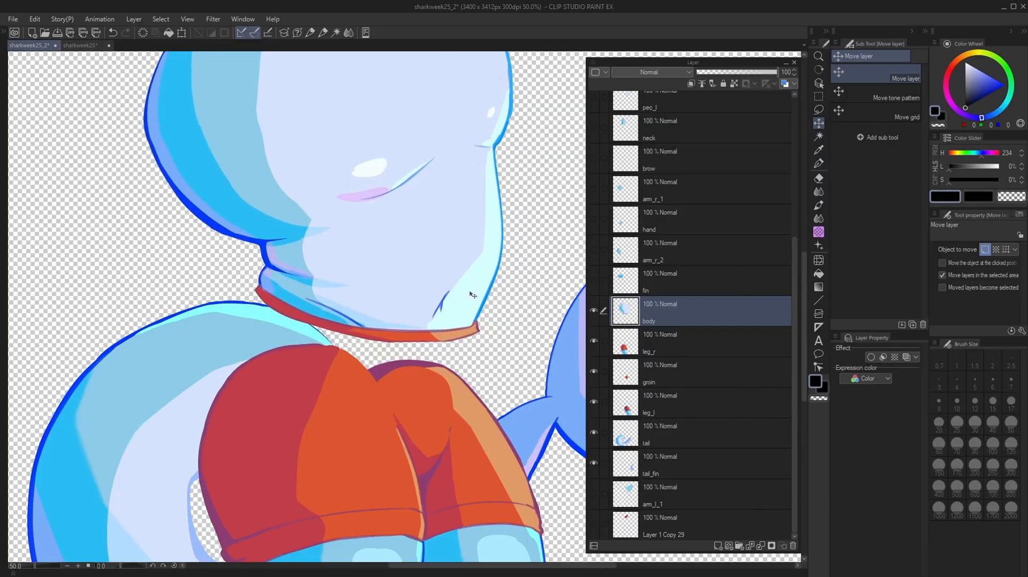
# Examine the waistband up close where the body overlaps the shorts, and hide the body layer
pyautogui.scroll(3, 473, 295)
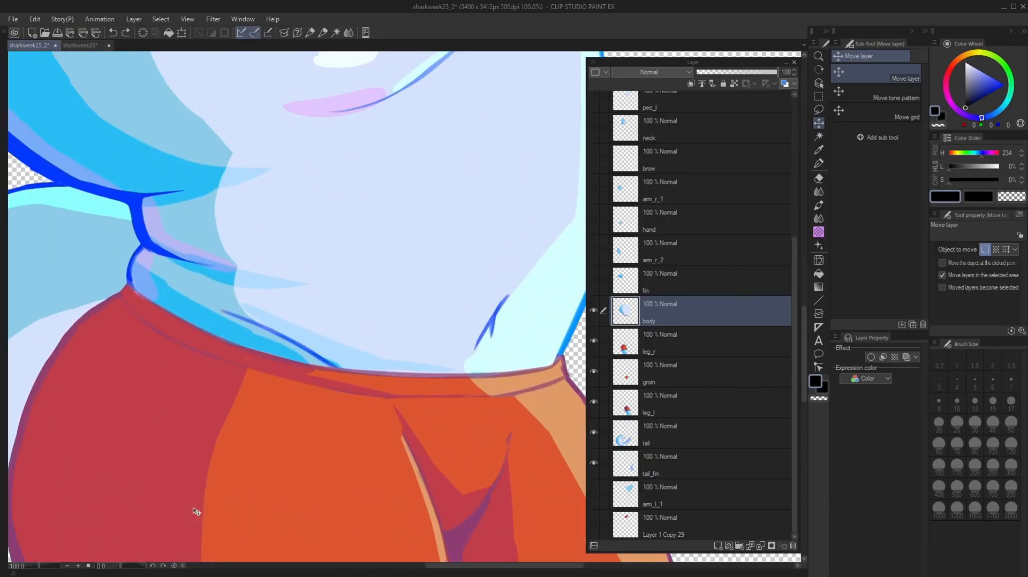
pyautogui.scroll(3, 196, 512)
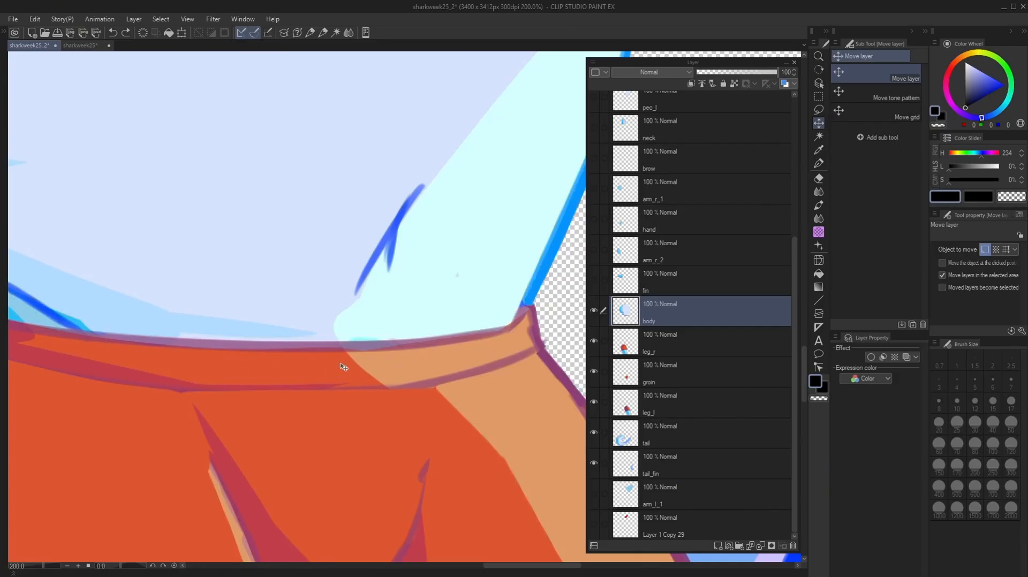
pyautogui.scroll(-3, 424, 365)
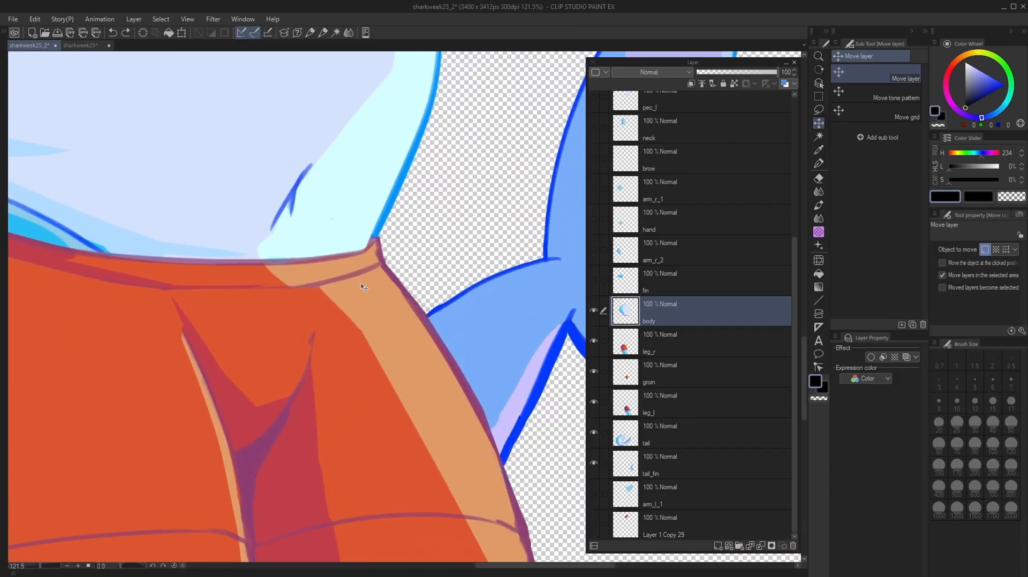
pyautogui.moveTo(452, 301); pyautogui.dragTo(567, 371)
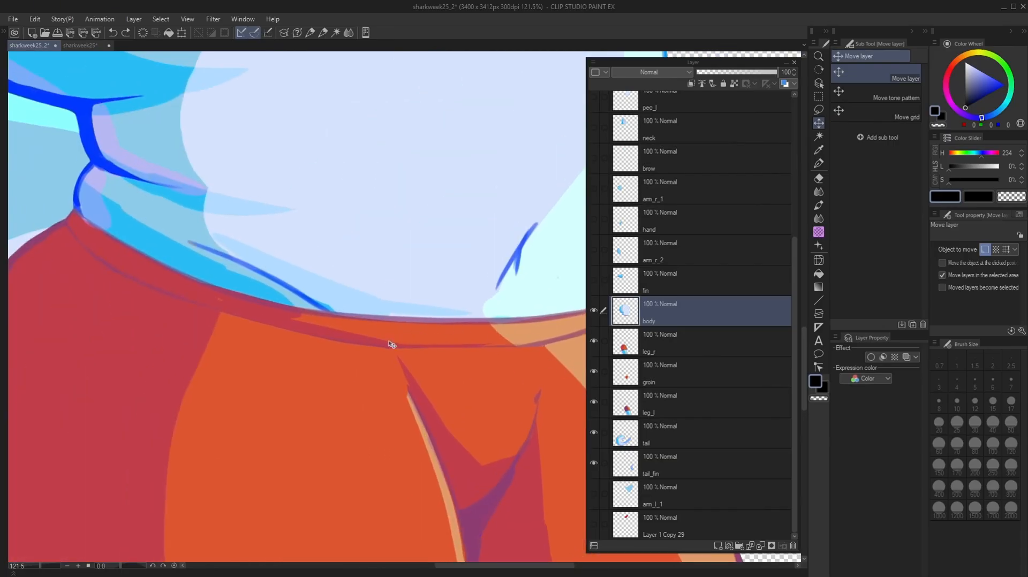
pyautogui.scroll(4, 405, 346)
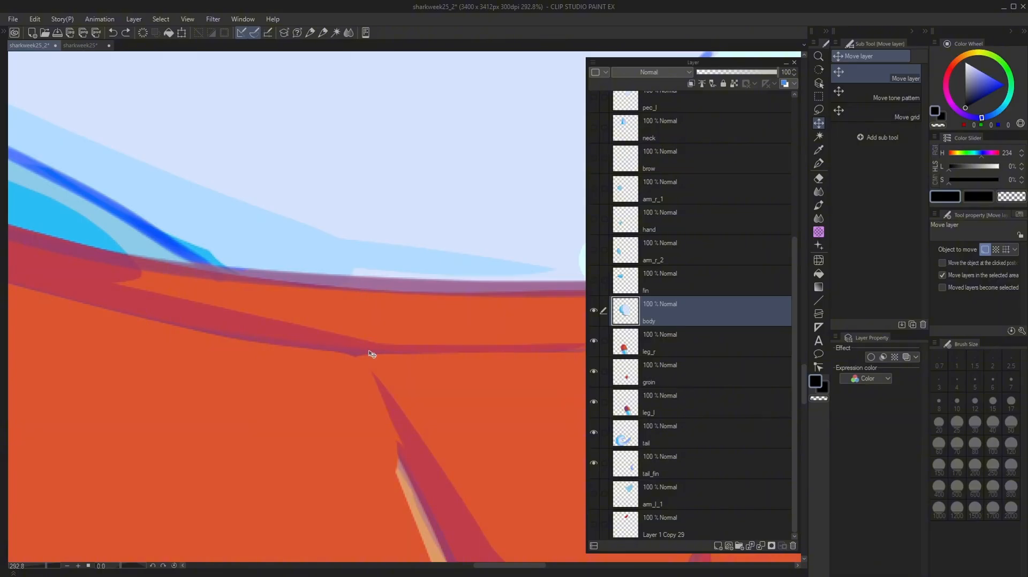
pyautogui.moveTo(459, 378); pyautogui.dragTo(210, 397)
pyautogui.scroll(-8, 467, 342)
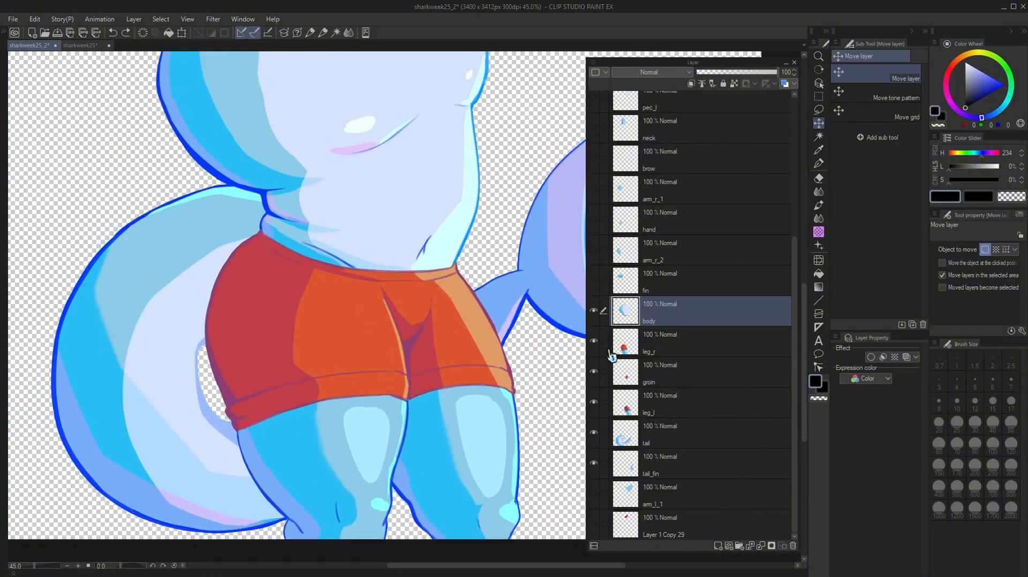
pyautogui.click(594, 312)
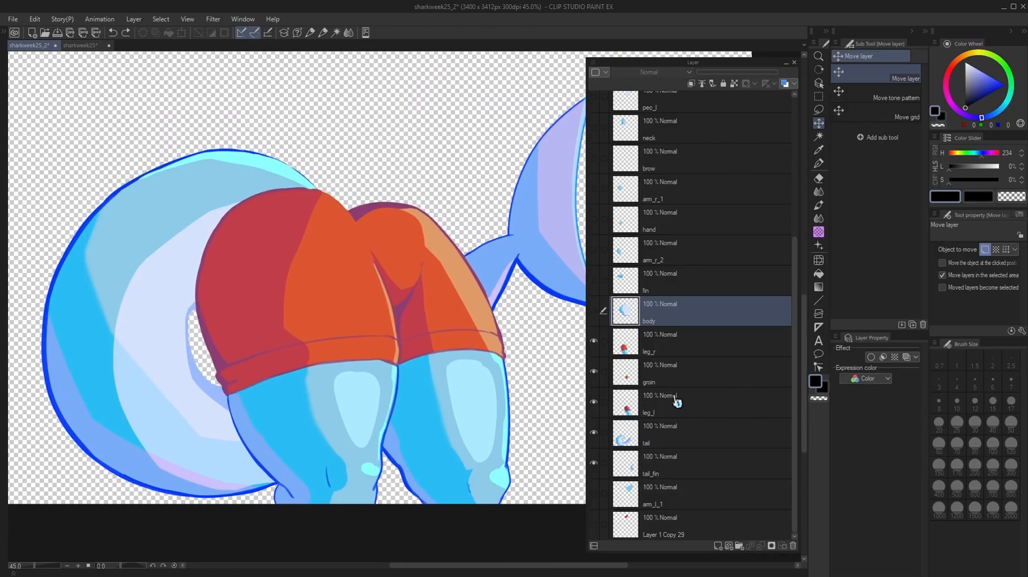
# Make leg_r the current layer, shift it sideways toward the other leg, and hide it
pyautogui.click(674, 351)
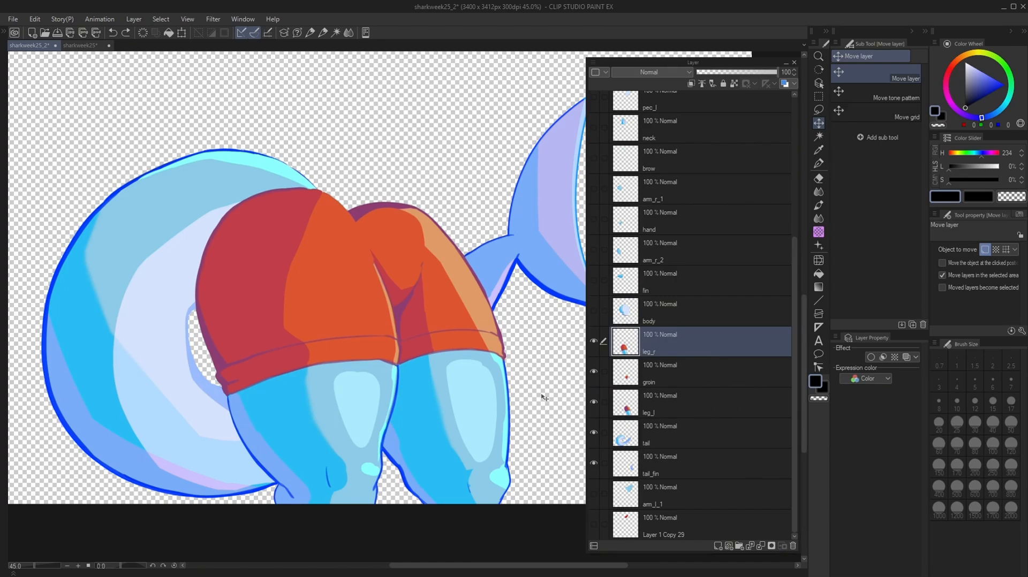
pyautogui.moveTo(341, 379); pyautogui.dragTo(375, 378)
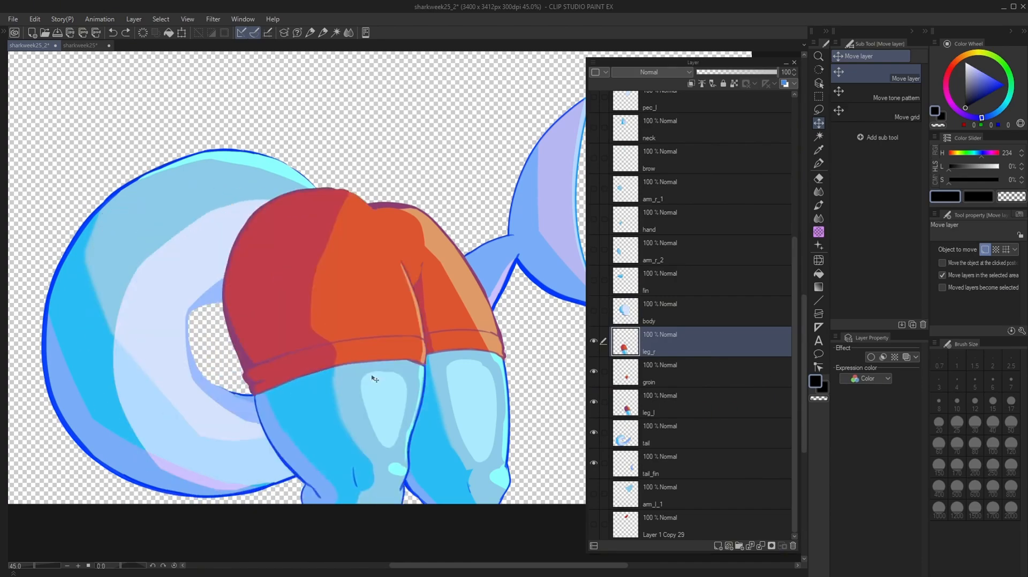
pyautogui.click(594, 342)
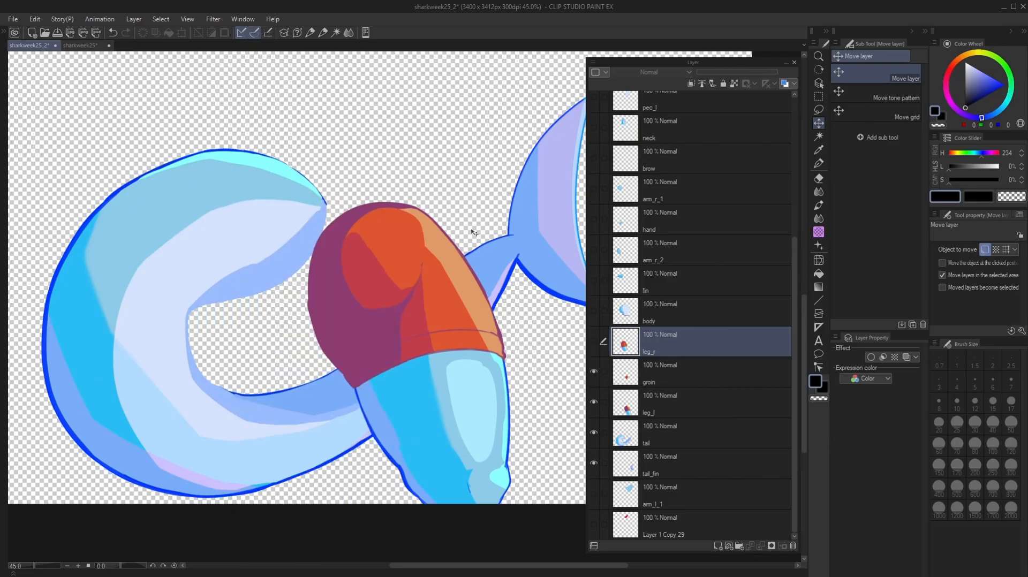
# Make groin the current layer and hide it, keeping leg_l shown
pyautogui.click(680, 379)
pyautogui.click(593, 372)
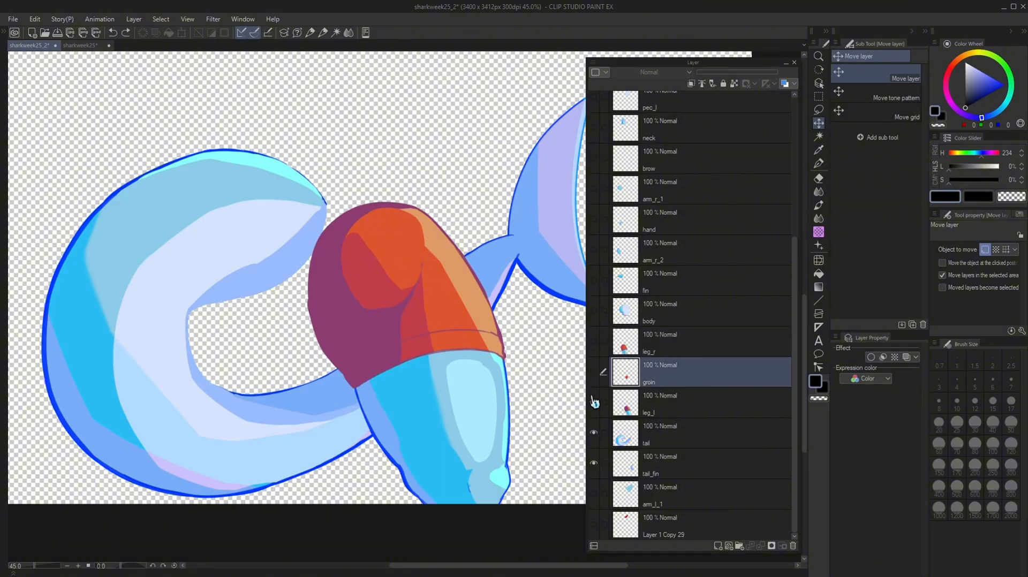
pyautogui.click(593, 403)
pyautogui.hotkey('ctrl', 'z')
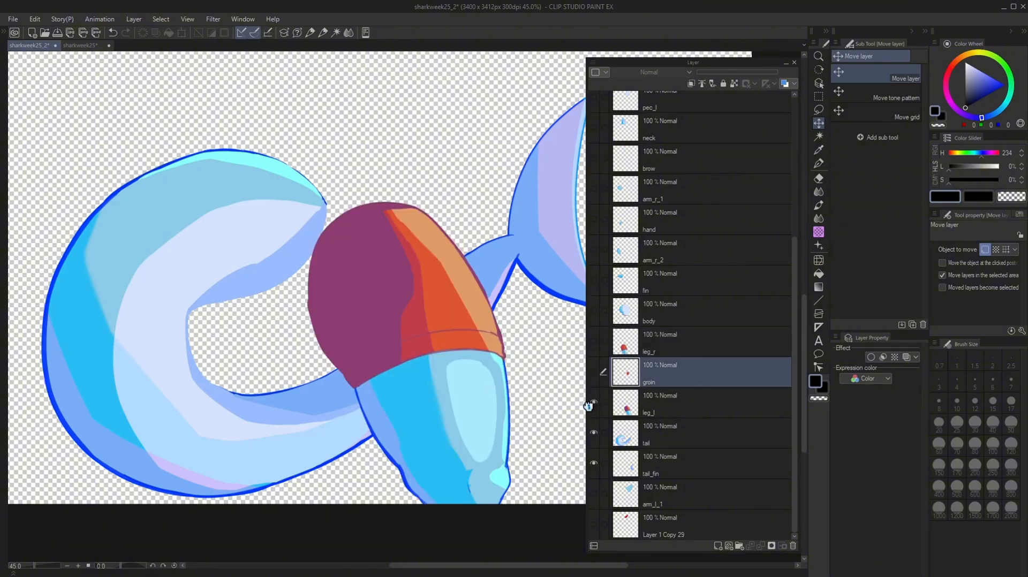
# Make leg_l the current layer, view the leg's full shape under the shorts, and hide the layer
pyautogui.click(669, 406)
pyautogui.moveTo(428, 420)
pyautogui.mouseDown()
pyautogui.moveTo(414, 344)
pyautogui.moveTo(384, 355)
pyautogui.moveTo(444, 403)
pyautogui.moveTo(429, 420)
pyautogui.mouseUp()
pyautogui.scroll(-2, 510, 395)
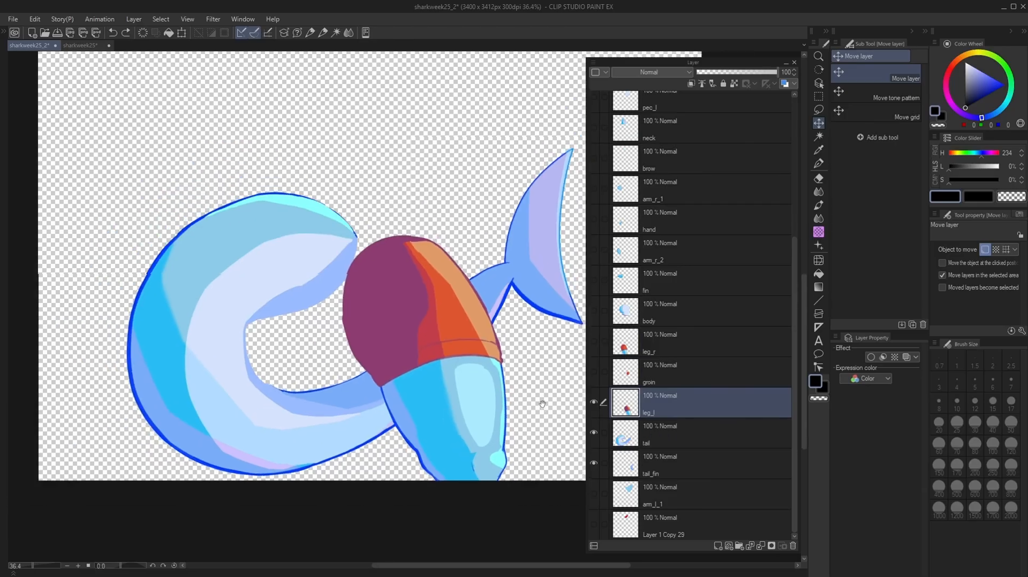
pyautogui.moveTo(542, 404); pyautogui.dragTo(461, 398)
pyautogui.scroll(3, 262, 310)
pyautogui.scroll(2, 263, 311)
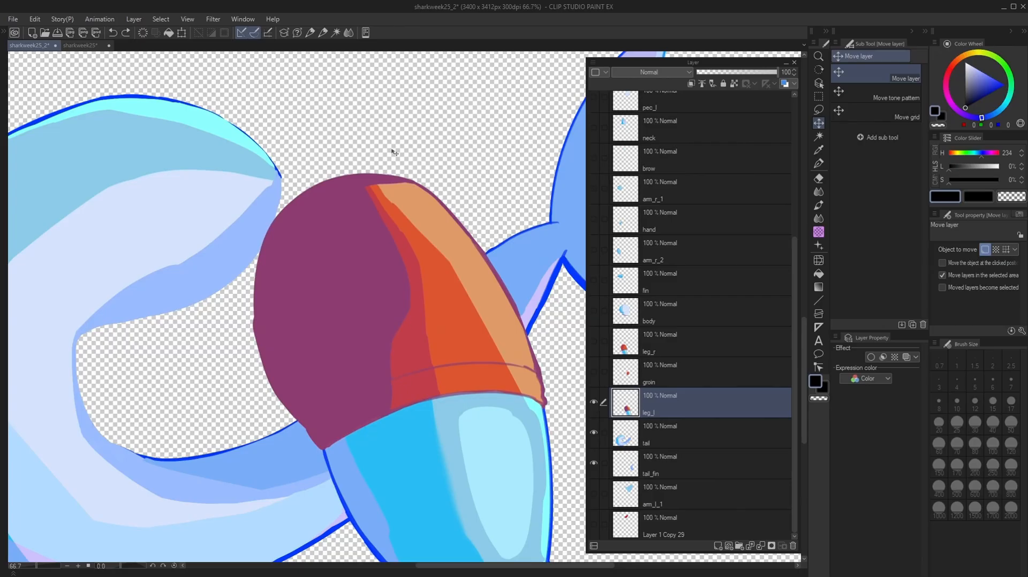
pyautogui.click(594, 402)
# Add tail to the layer selection and check the tail and tail_fin layers by hiding and showing them
pyautogui.hotkey('ctrl', '-')
pyautogui.hotkey('ctrl', '-')
pyautogui.hotkey('ctrl', '-')
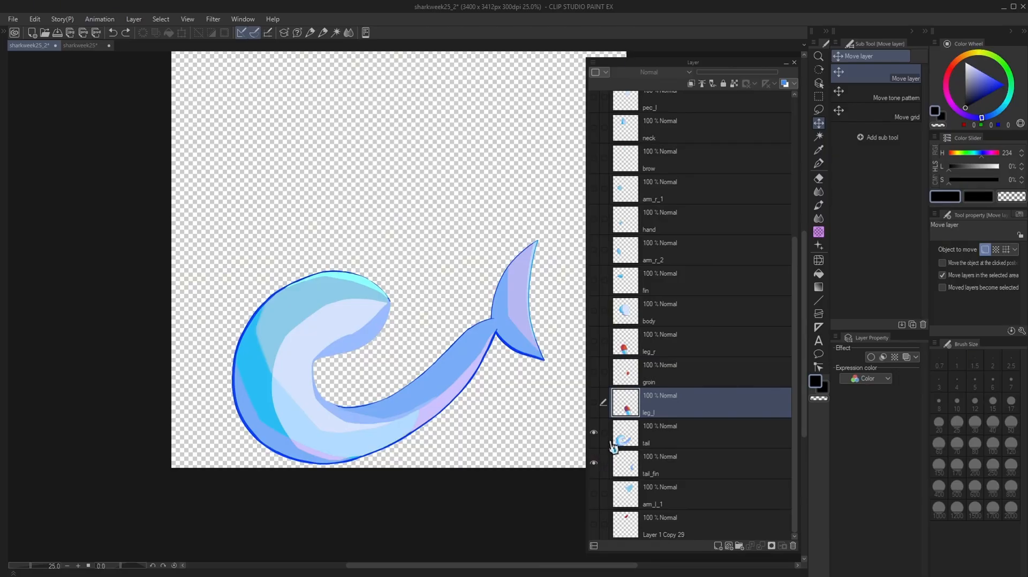
pyautogui.click(604, 433)
pyautogui.click(594, 434)
pyautogui.click(594, 433)
pyautogui.click(594, 433)
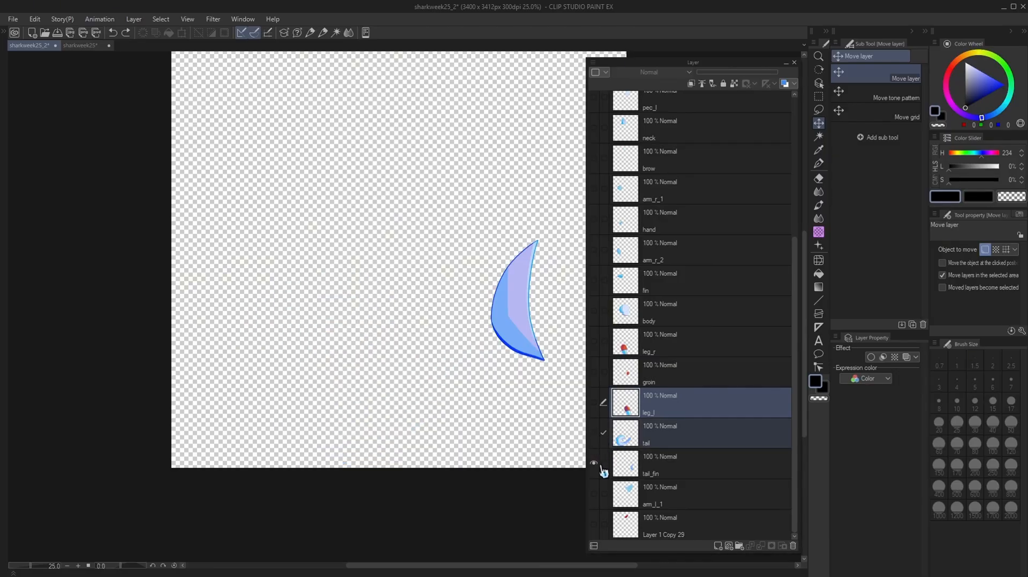
pyautogui.click(603, 464)
pyautogui.click(594, 464)
pyautogui.click(594, 464)
pyautogui.click(594, 433)
pyautogui.click(603, 464)
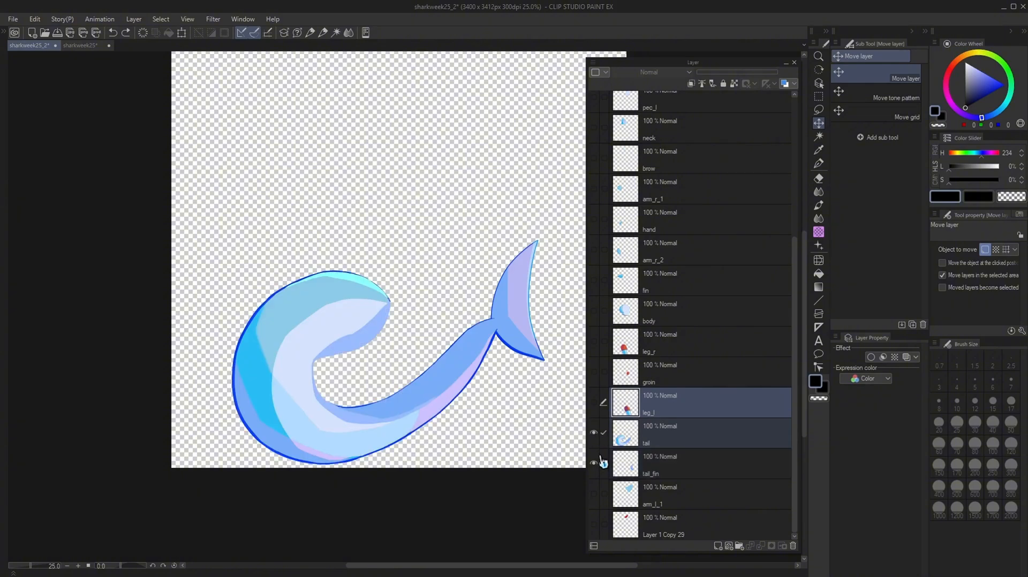
# Hide the tail_fin and tail layers to leave the canvas empty
pyautogui.click(594, 464)
pyautogui.click(594, 434)
pyautogui.scroll(-4, 440, 337)
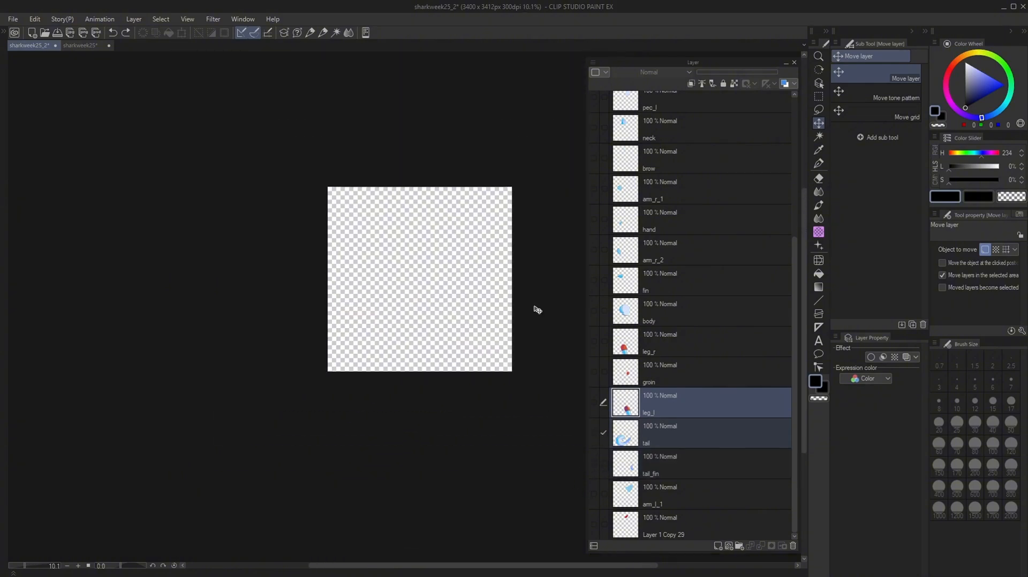
# Switch to the sharkweek25_2 model in Live2D Cubism Editor and look over the assembled shark figure
pyautogui.moveTo(567, 306); pyautogui.dragTo(526, 390)
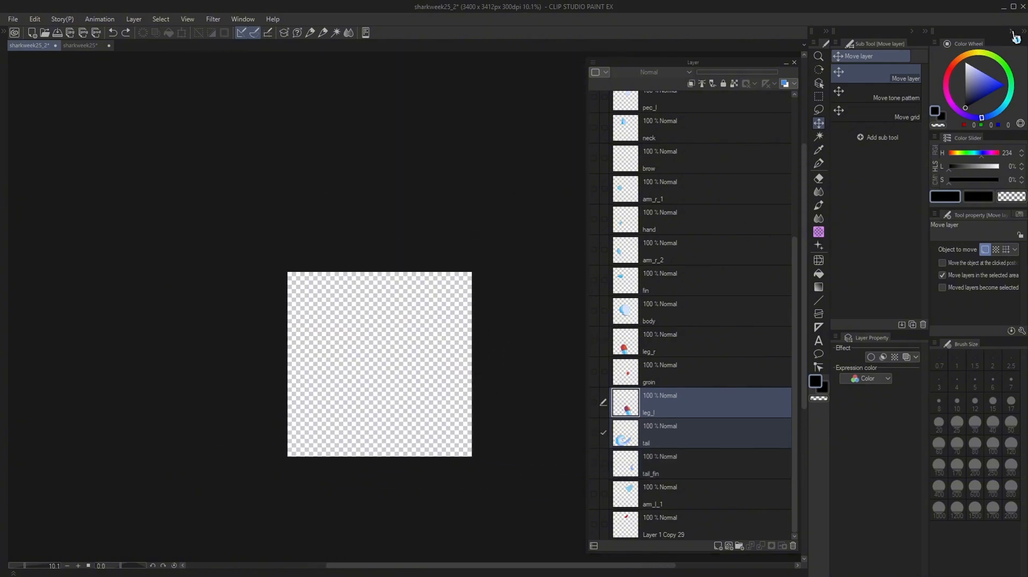
pyautogui.click(1003, 9)
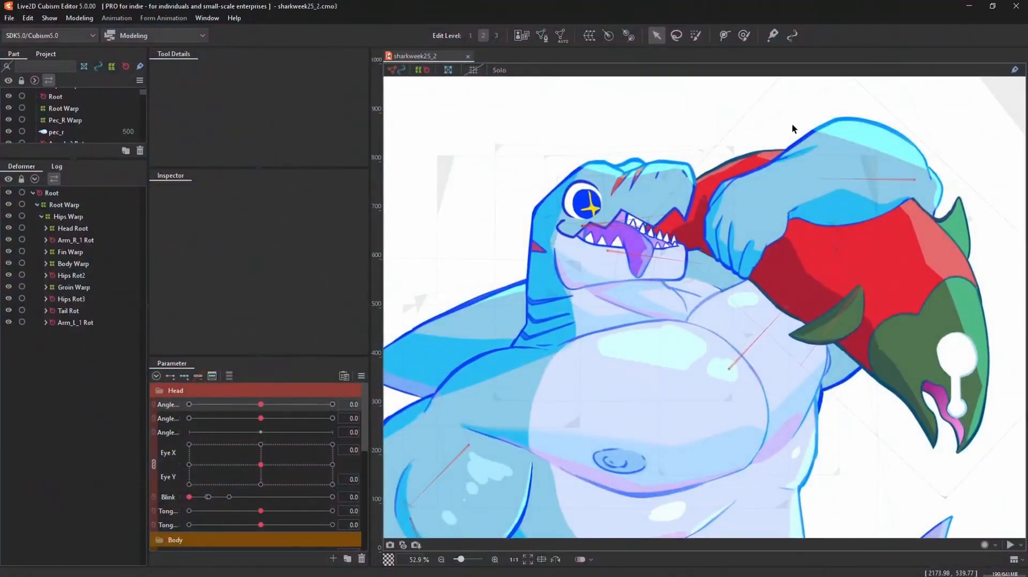
pyautogui.moveTo(792, 124); pyautogui.dragTo(674, 165)
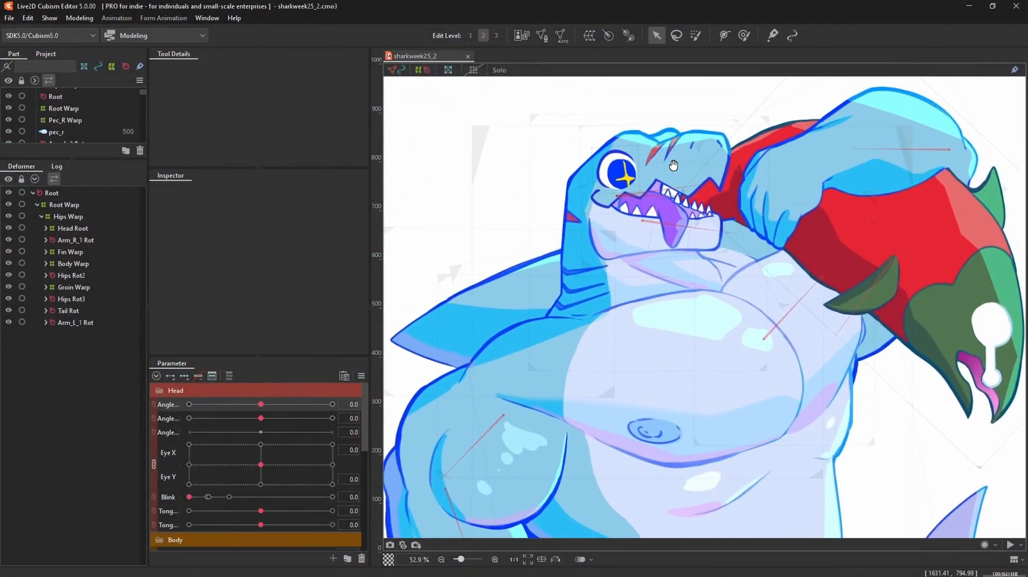
pyautogui.scroll(-6, 674, 165)
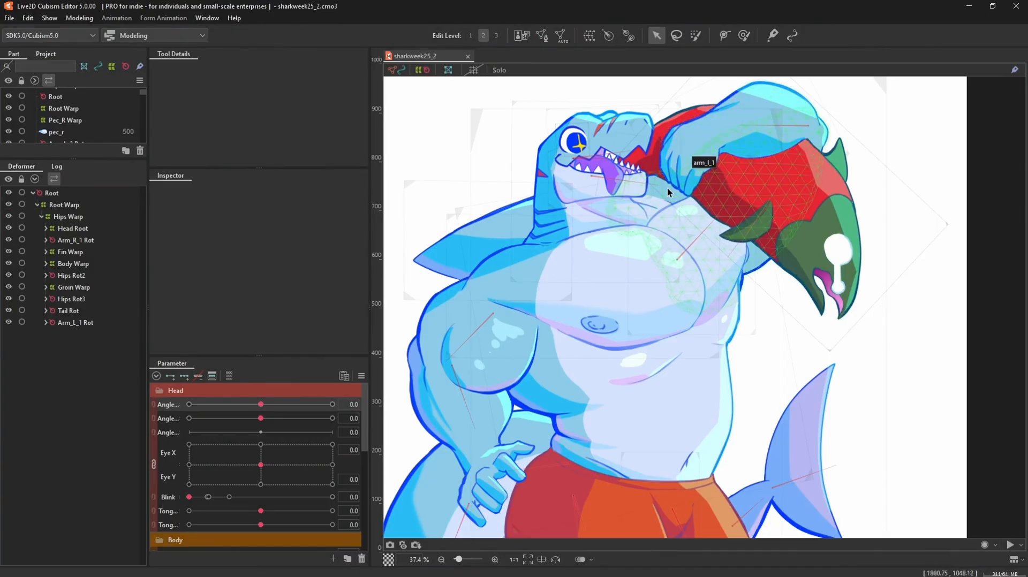
pyautogui.scroll(-4, 466, 385)
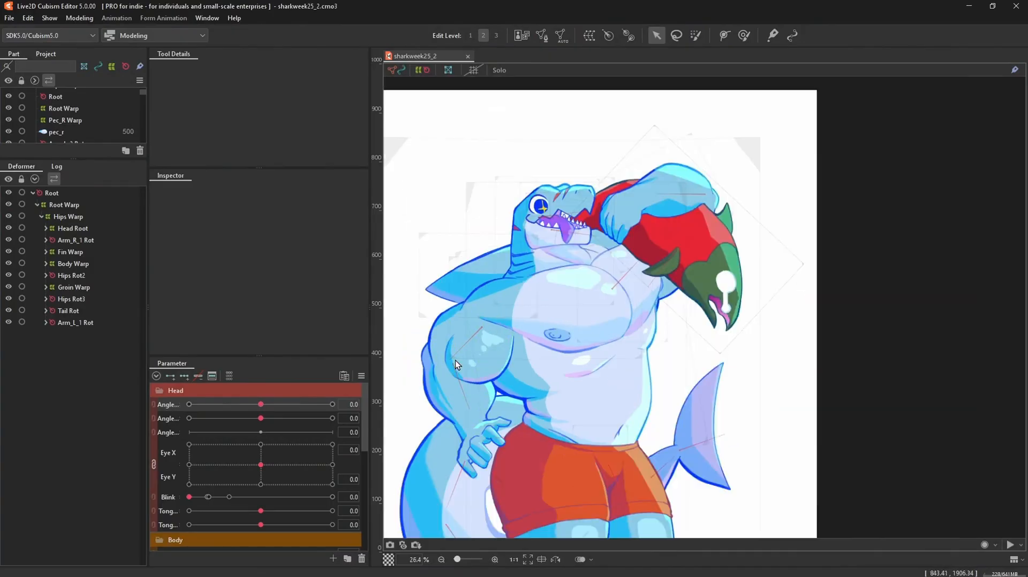
pyautogui.scroll(5, 552, 325)
pyautogui.scroll(-2, 558, 325)
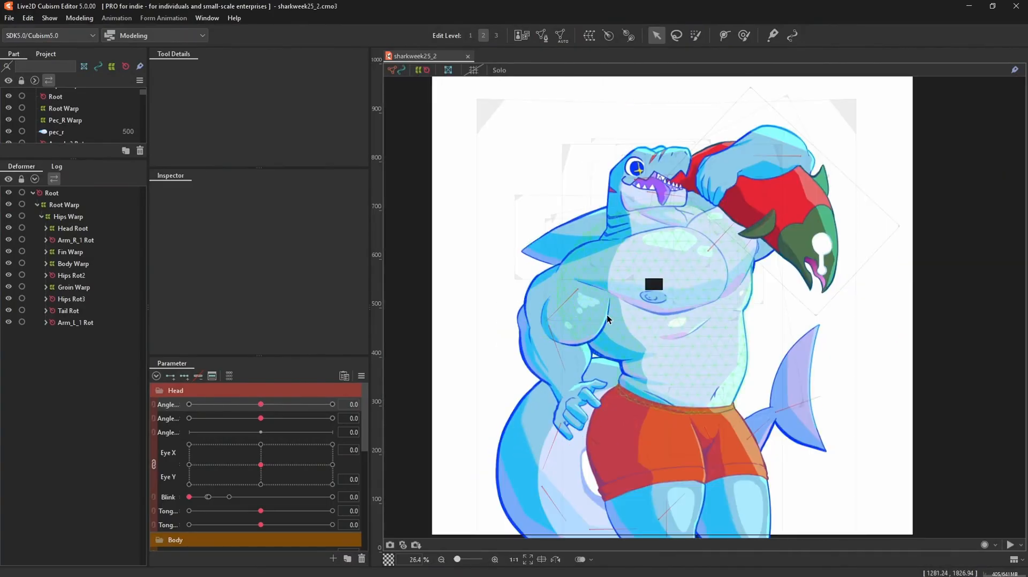
# Group the parameter list with the Inspector, enlarge it, and widen its name column to fit the full parameter names
pyautogui.moveTo(273, 362); pyautogui.dragTo(278, 334)
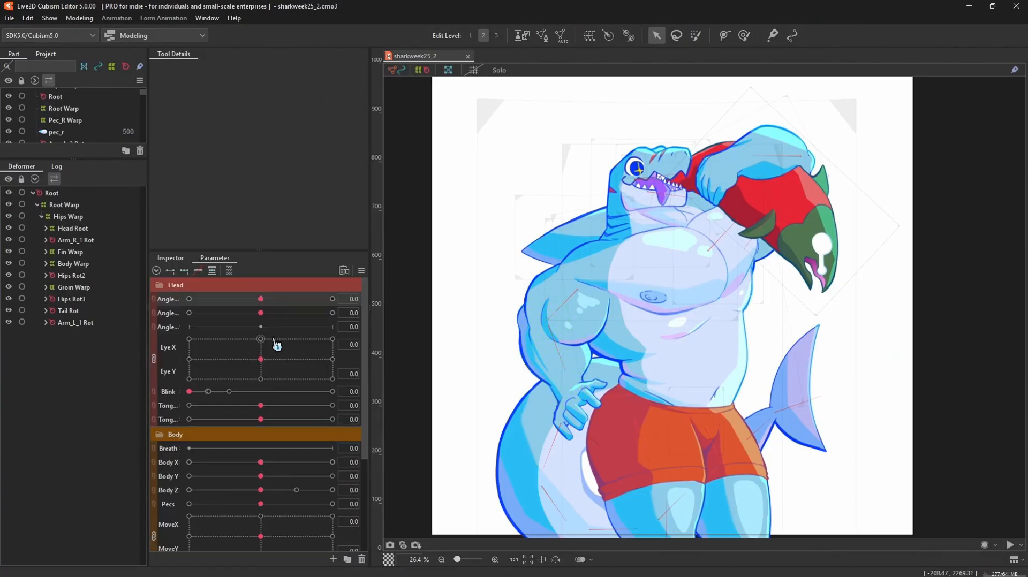
pyautogui.moveTo(265, 248); pyautogui.dragTo(264, 146)
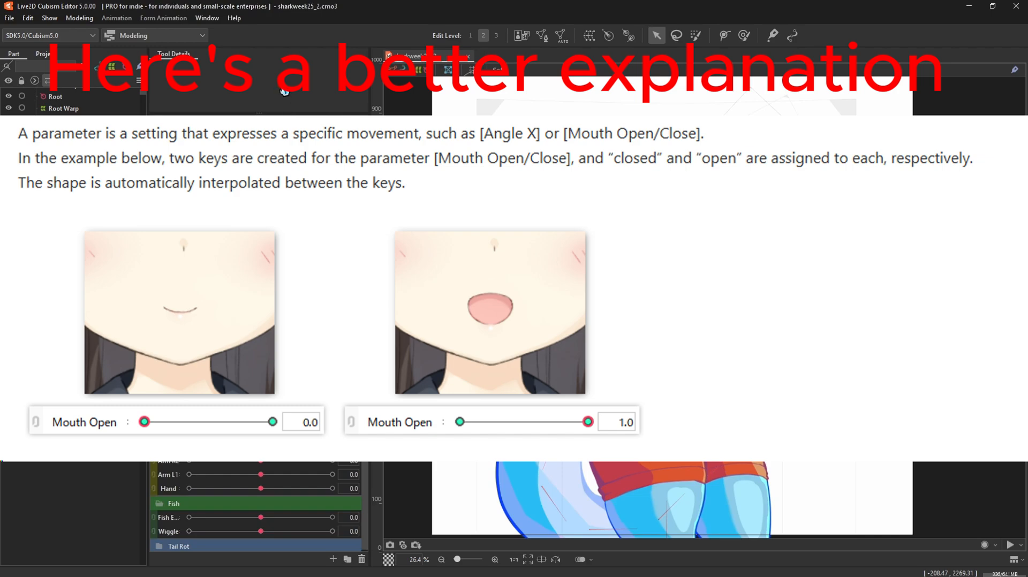
pyautogui.scroll(4, 664, 160)
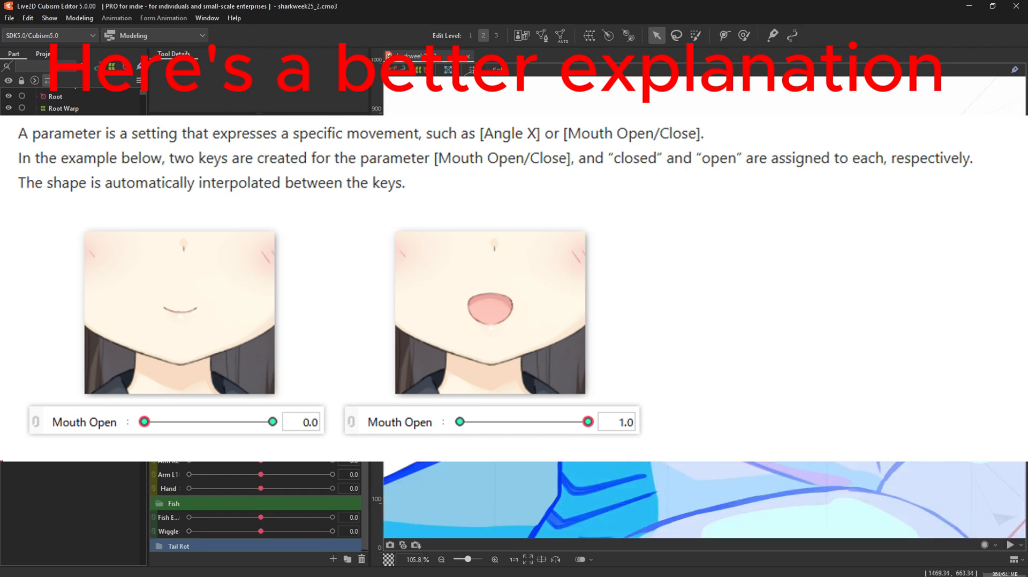
pyautogui.scroll(-2, 632, 231)
pyautogui.scroll(-1, 621, 169)
pyautogui.moveTo(625, 185); pyautogui.dragTo(635, 165)
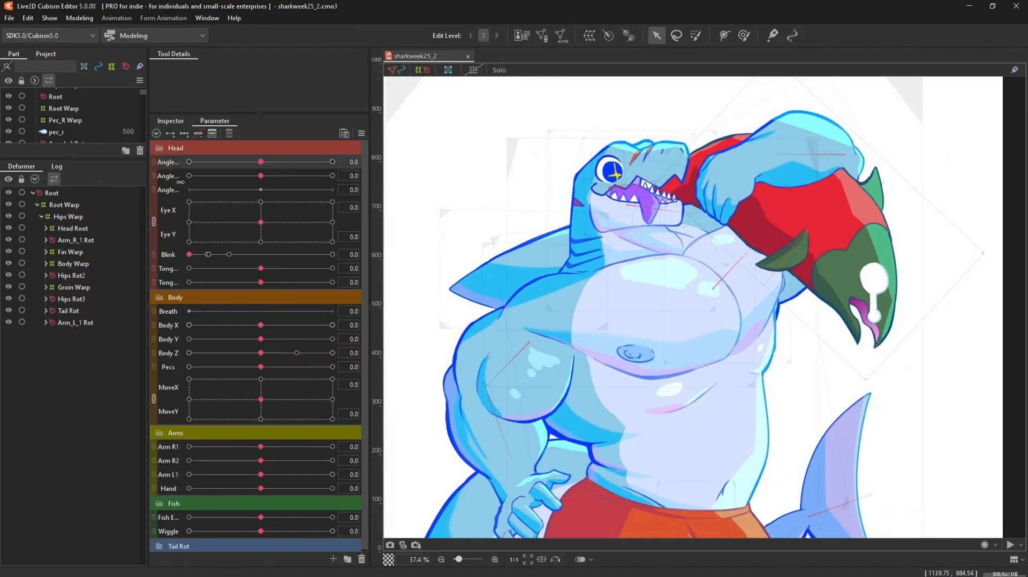
pyautogui.moveTo(180, 182); pyautogui.dragTo(211, 186)
# Collapse the Body, Arms and Fish parameter groups, leaving only the Head group expanded
pyautogui.click(159, 149)
pyautogui.click(160, 162)
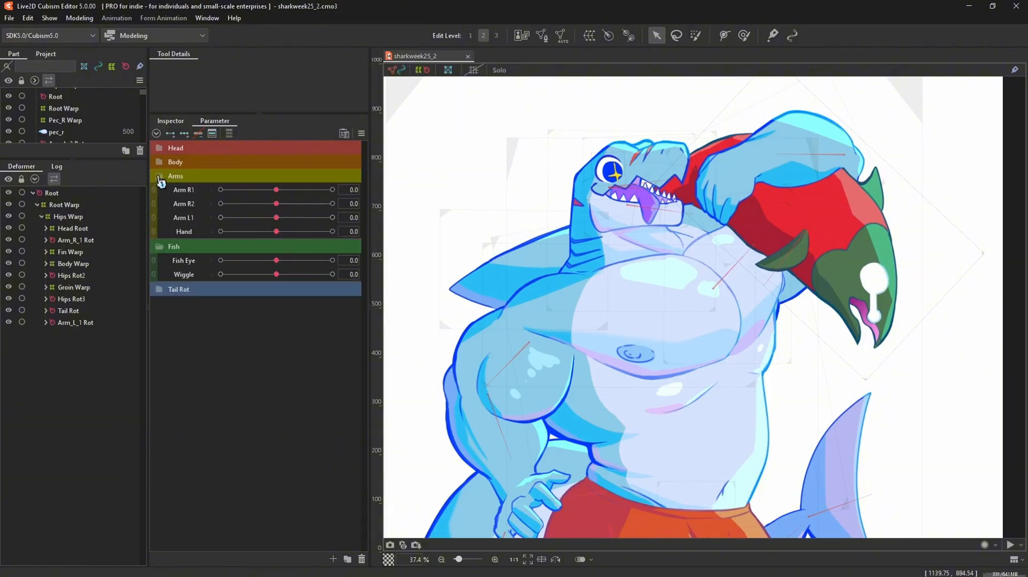
pyautogui.click(160, 176)
pyautogui.click(161, 190)
pyautogui.click(159, 149)
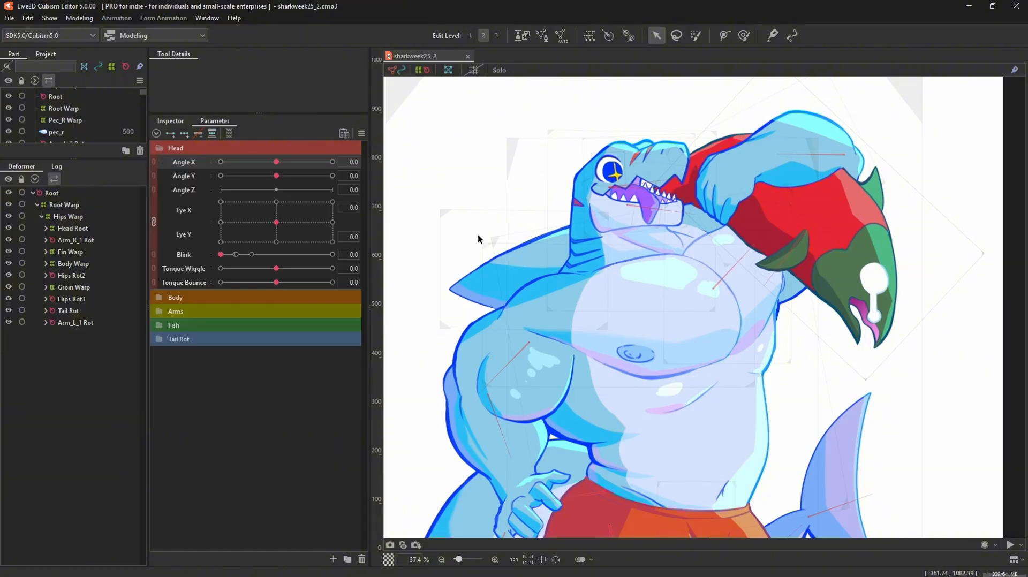
# Preview the head's Angle X and Angle Y, linking them into one two-axis control and separating them again
pyautogui.scroll(2, 513, 191)
pyautogui.moveTo(277, 163)
pyautogui.mouseDown()
pyautogui.moveTo(305, 175)
pyautogui.moveTo(223, 174)
pyautogui.moveTo(328, 175)
pyautogui.moveTo(188, 179)
pyautogui.moveTo(300, 175)
pyautogui.moveTo(280, 189)
pyautogui.moveTo(315, 181)
pyautogui.moveTo(222, 182)
pyautogui.moveTo(329, 181)
pyautogui.moveTo(224, 187)
pyautogui.moveTo(305, 183)
pyautogui.moveTo(276, 182)
pyautogui.mouseUp()
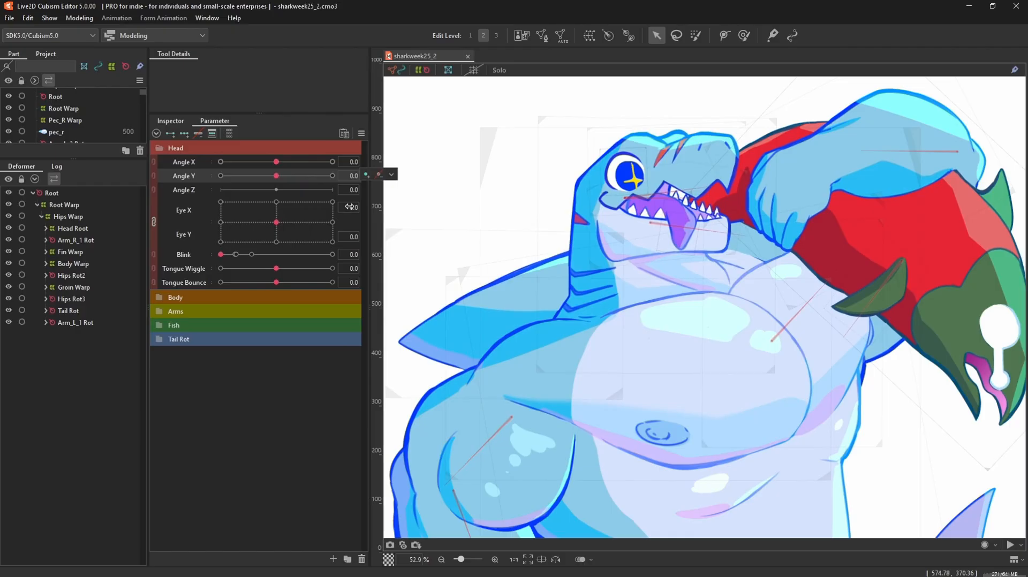
pyautogui.click(154, 169)
pyautogui.moveTo(276, 180)
pyautogui.mouseDown()
pyautogui.moveTo(309, 178)
pyautogui.moveTo(316, 196)
pyautogui.moveTo(265, 210)
pyautogui.moveTo(222, 202)
pyautogui.moveTo(248, 186)
pyautogui.moveTo(328, 194)
pyautogui.moveTo(232, 182)
pyautogui.moveTo(316, 177)
pyautogui.moveTo(209, 178)
pyautogui.moveTo(323, 195)
pyautogui.moveTo(192, 193)
pyautogui.moveTo(190, 177)
pyautogui.moveTo(337, 181)
pyautogui.moveTo(337, 170)
pyautogui.moveTo(218, 165)
pyautogui.moveTo(261, 198)
pyautogui.moveTo(319, 193)
pyautogui.moveTo(287, 186)
pyautogui.moveTo(322, 193)
pyautogui.moveTo(279, 196)
pyautogui.moveTo(290, 205)
pyautogui.moveTo(274, 187)
pyautogui.mouseUp()
pyautogui.click(159, 183)
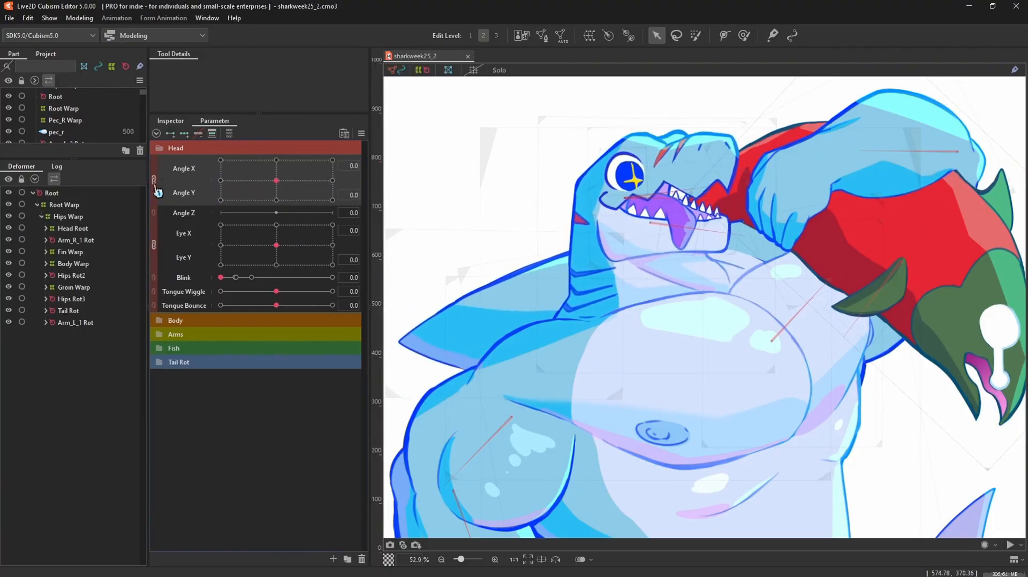
pyautogui.click(155, 185)
# Preview the Eye X/Eye Y and Blink parameters on a close view of the face, returning Blink to 0
pyautogui.click(182, 216)
pyautogui.moveTo(275, 222)
pyautogui.mouseDown()
pyautogui.moveTo(298, 214)
pyautogui.moveTo(266, 196)
pyautogui.moveTo(225, 198)
pyautogui.moveTo(202, 227)
pyautogui.moveTo(285, 235)
pyautogui.moveTo(224, 229)
pyautogui.moveTo(316, 209)
pyautogui.moveTo(276, 223)
pyautogui.mouseUp()
pyautogui.click(220, 256)
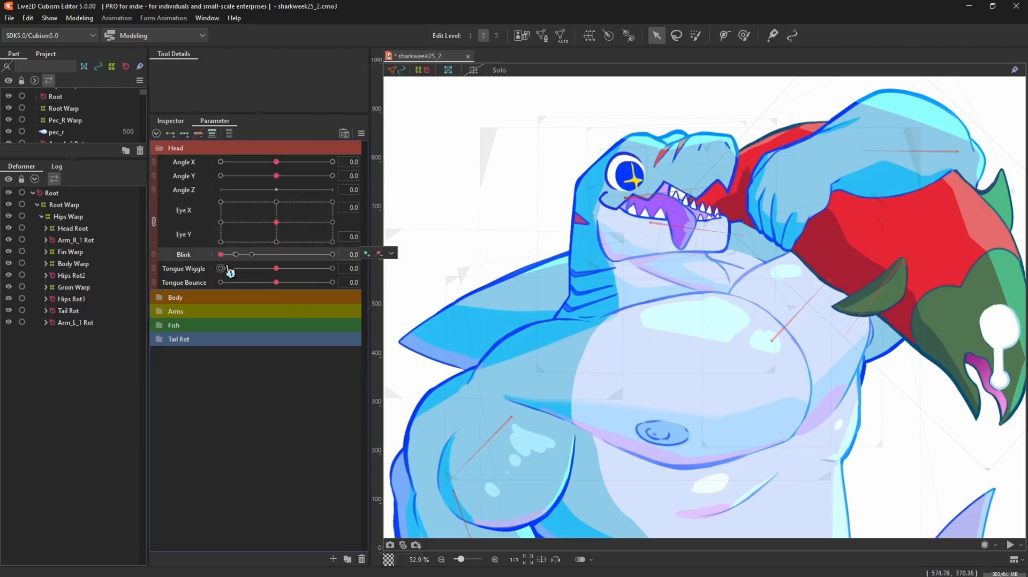
pyautogui.scroll(3, 634, 189)
pyautogui.moveTo(638, 189); pyautogui.dragTo(641, 229)
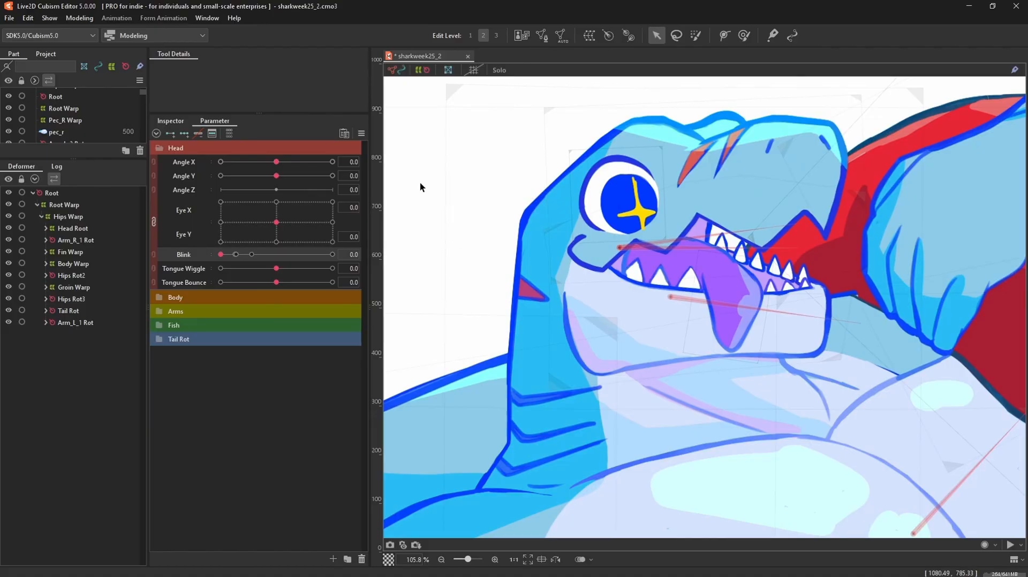
pyautogui.moveTo(224, 259)
pyautogui.mouseDown()
pyautogui.moveTo(245, 259)
pyautogui.moveTo(210, 262)
pyautogui.moveTo(278, 267)
pyautogui.moveTo(209, 258)
pyautogui.moveTo(310, 263)
pyautogui.moveTo(206, 257)
pyautogui.mouseUp()
# Preview Tongue Wiggle and Tongue Bounce, combine them into one two-axis control, and split them apart again
pyautogui.scroll(-3, 596, 275)
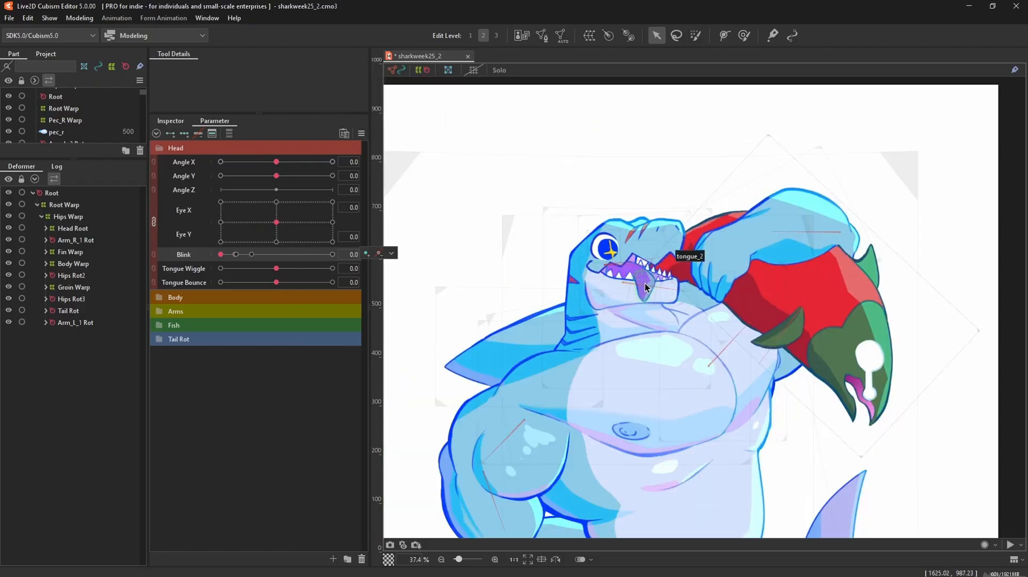
pyautogui.scroll(2, 644, 284)
pyautogui.click(283, 275)
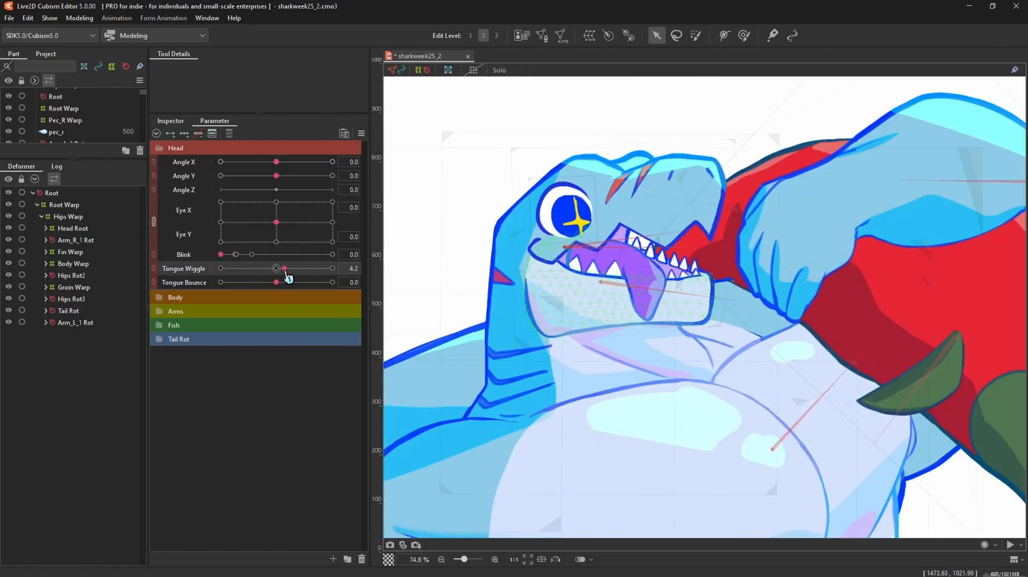
pyautogui.moveTo(280, 290); pyautogui.dragTo(172, 278)
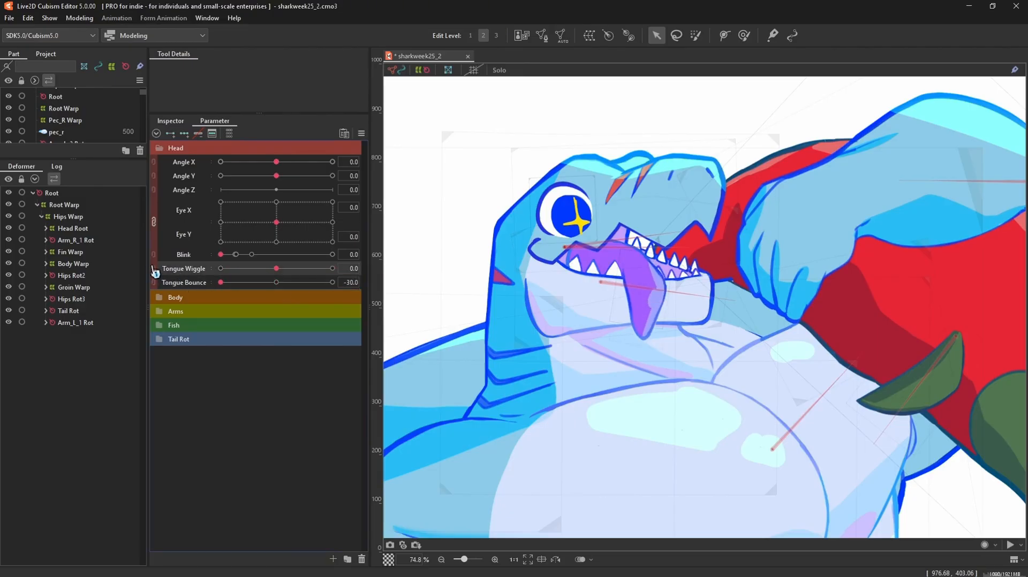
pyautogui.click(154, 276)
pyautogui.moveTo(314, 300); pyautogui.dragTo(270, 287)
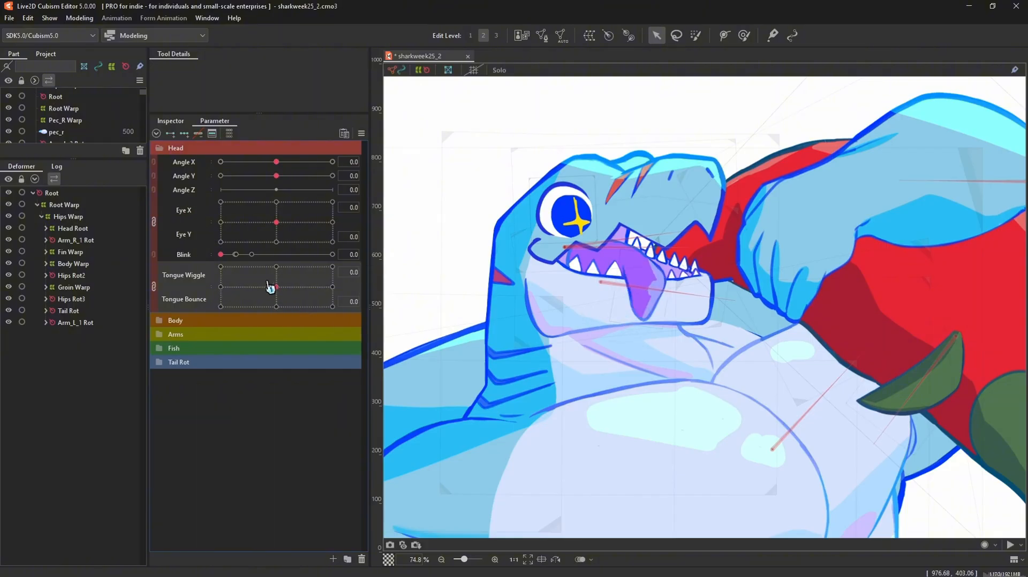
pyautogui.click(154, 287)
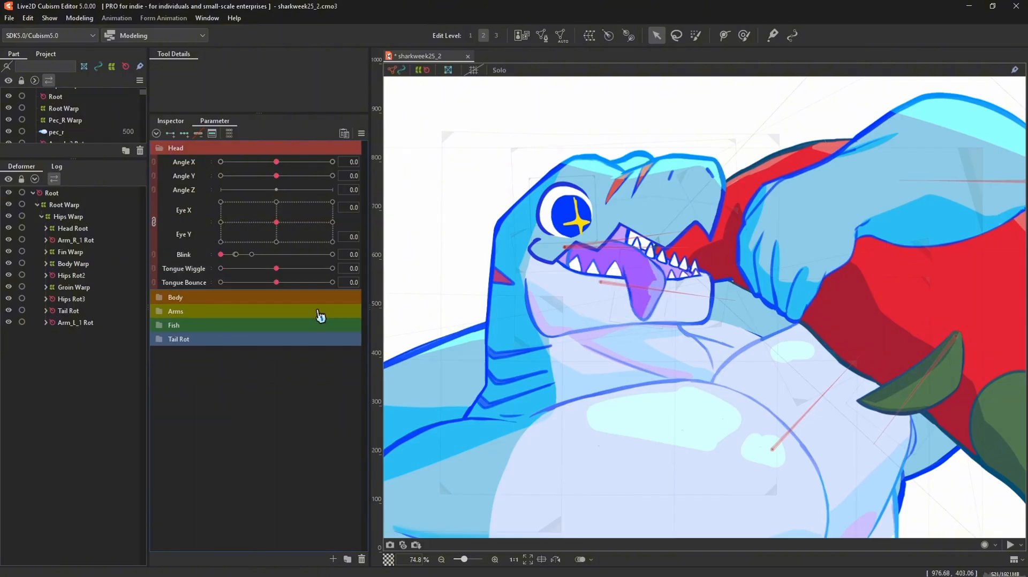
# Collapse the Head parameter group, expand the Body group, and bring the whole body into view
pyautogui.click(164, 149)
pyautogui.click(162, 163)
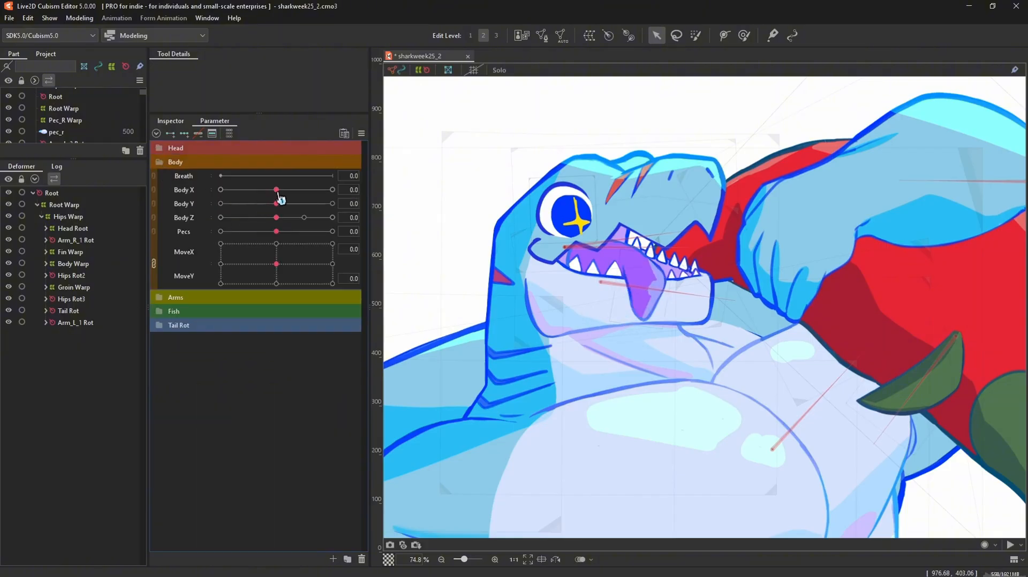
pyautogui.scroll(-2, 674, 234)
pyautogui.scroll(-2, 674, 234)
pyautogui.moveTo(689, 355); pyautogui.dragTo(664, 239)
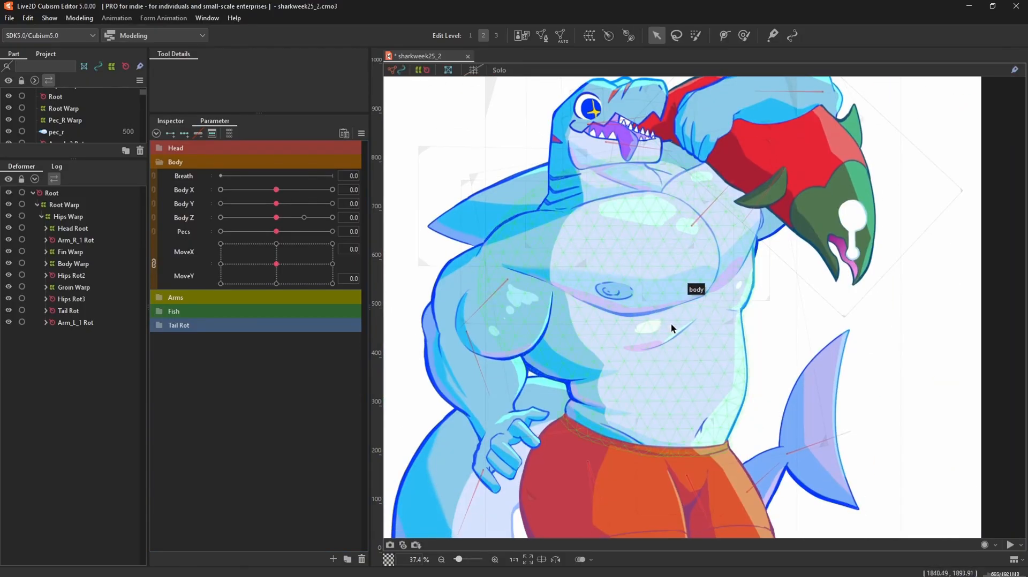
pyautogui.scroll(-2, 673, 330)
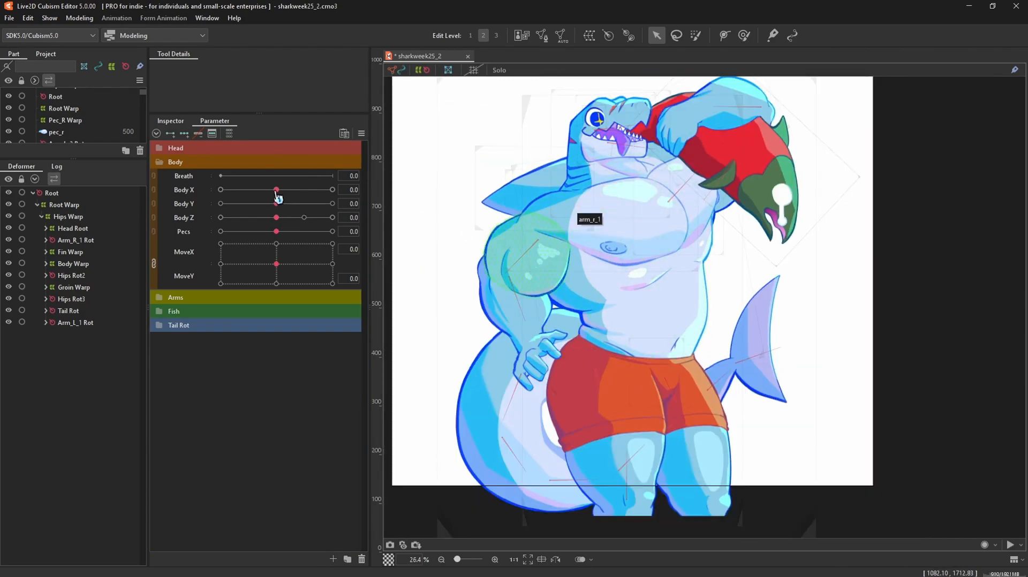
# Preview the body turn by sweeping Body X up to 10 and returning it to 0
pyautogui.moveTo(278, 197); pyautogui.dragTo(341, 199)
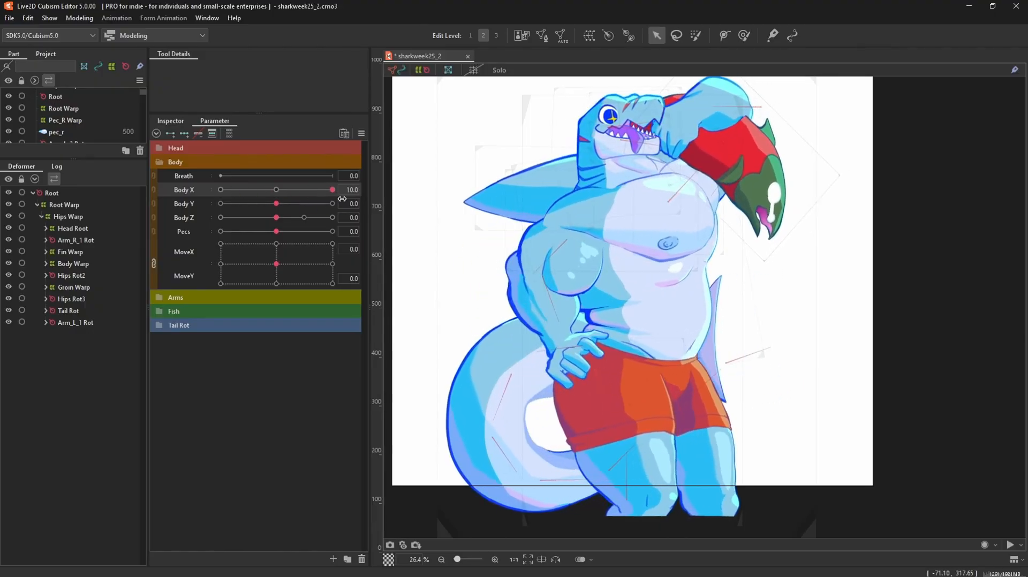
pyautogui.moveTo(258, 201)
pyautogui.mouseDown()
pyautogui.moveTo(362, 205)
pyautogui.moveTo(231, 198)
pyautogui.moveTo(278, 204)
pyautogui.mouseUp()
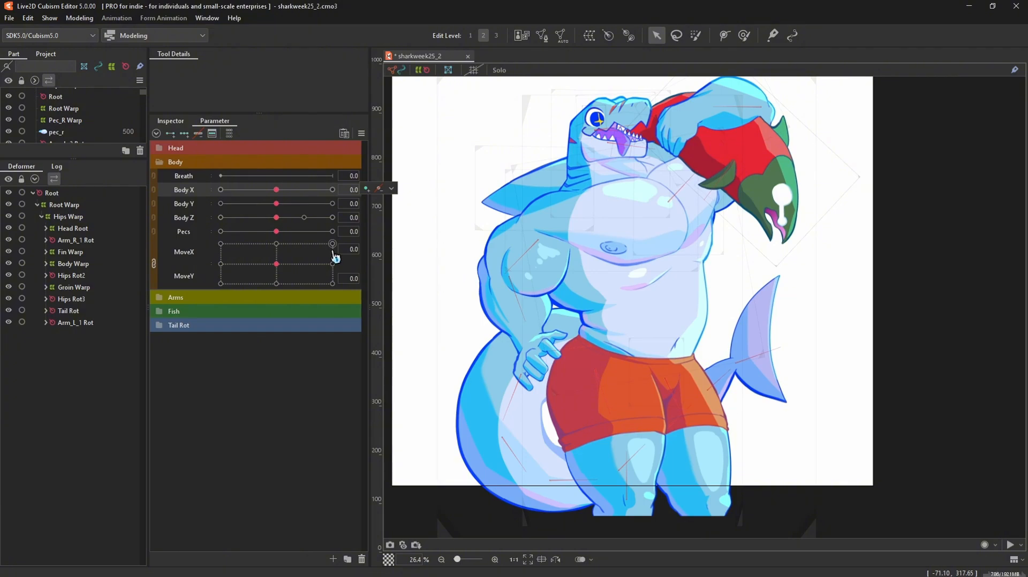
pyautogui.moveTo(276, 190)
pyautogui.mouseDown()
pyautogui.moveTo(318, 193)
pyautogui.moveTo(260, 193)
pyautogui.moveTo(312, 194)
pyautogui.moveTo(285, 192)
pyautogui.mouseUp()
# Preview Body Y on the torso and hips, returning it to 0
pyautogui.moveTo(279, 209)
pyautogui.mouseDown()
pyautogui.moveTo(246, 214)
pyautogui.moveTo(321, 217)
pyautogui.moveTo(223, 225)
pyautogui.moveTo(281, 218)
pyautogui.mouseUp()
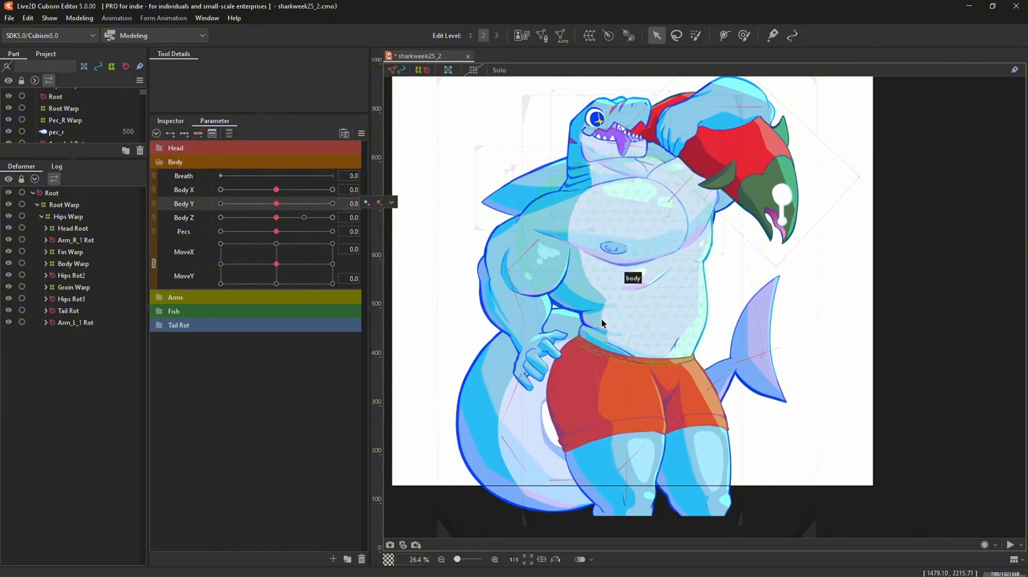
pyautogui.scroll(3, 601, 319)
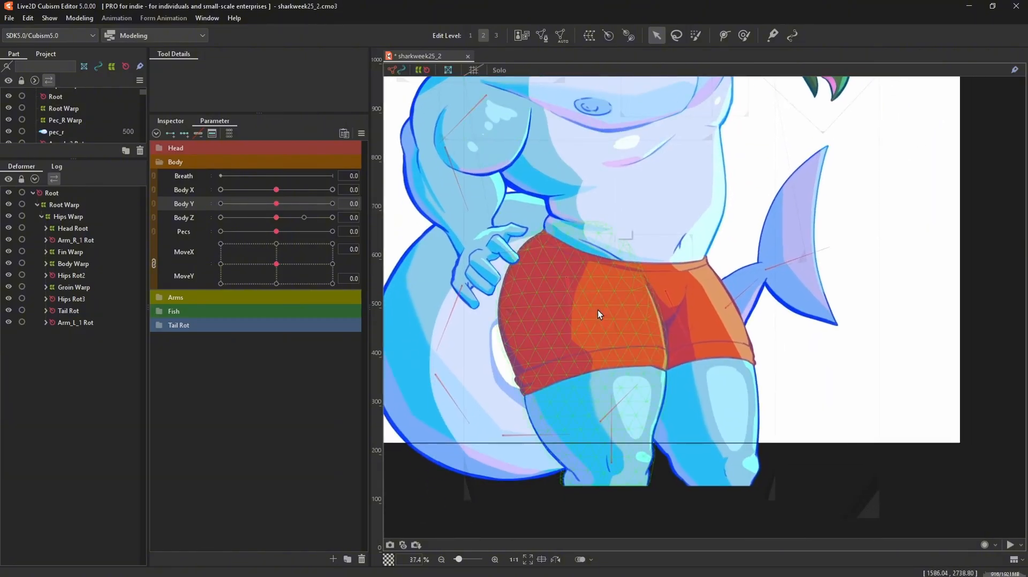
pyautogui.scroll(-5, 597, 310)
pyautogui.scroll(3, 597, 311)
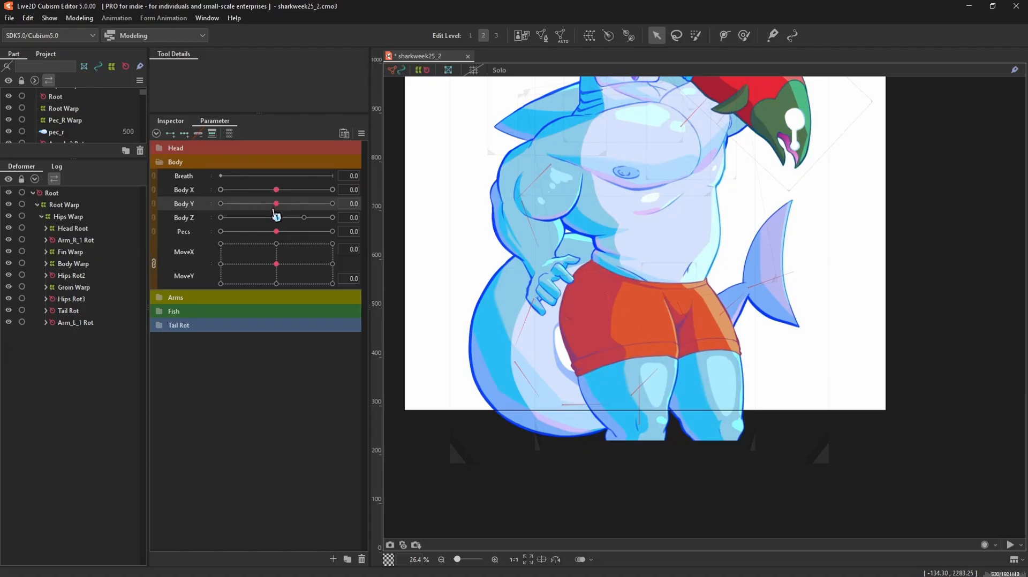
pyautogui.moveTo(275, 208)
pyautogui.mouseDown()
pyautogui.moveTo(241, 206)
pyautogui.moveTo(278, 206)
pyautogui.mouseUp()
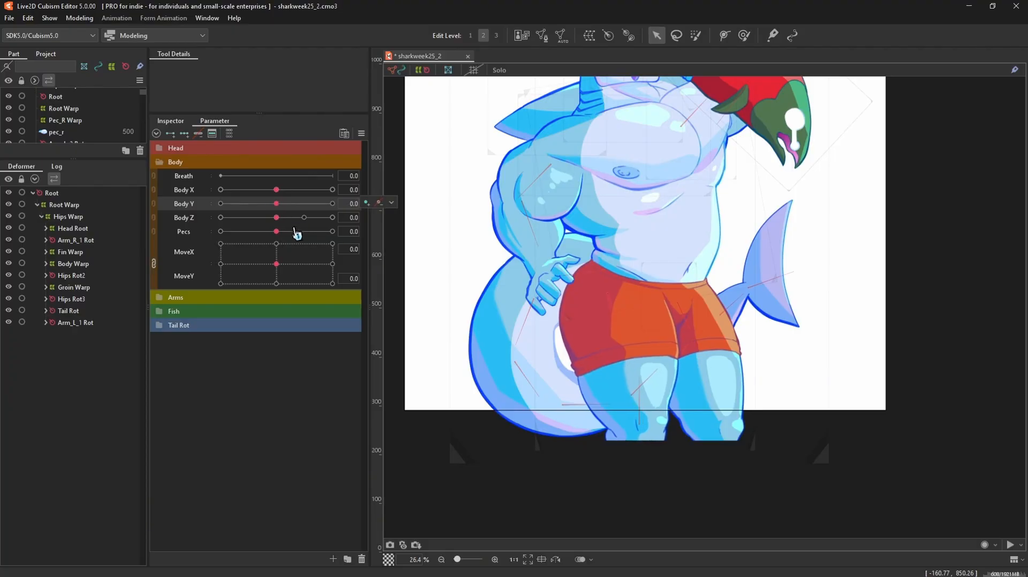
pyautogui.scroll(-2, 533, 255)
pyautogui.scroll(2, 581, 255)
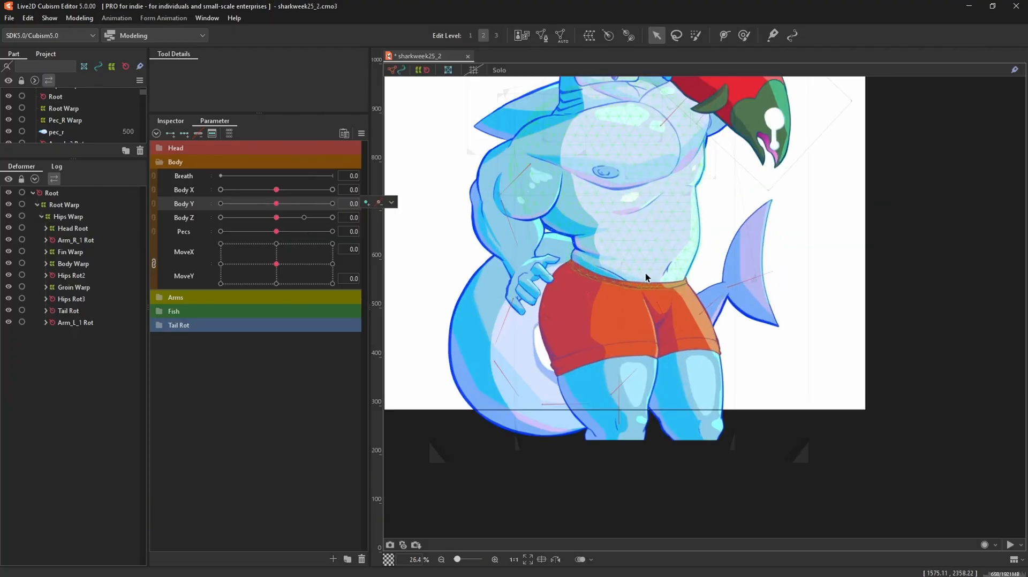
pyautogui.scroll(-2, 666, 285)
pyautogui.moveTo(669, 286); pyautogui.dragTo(655, 311)
pyautogui.scroll(2, 654, 312)
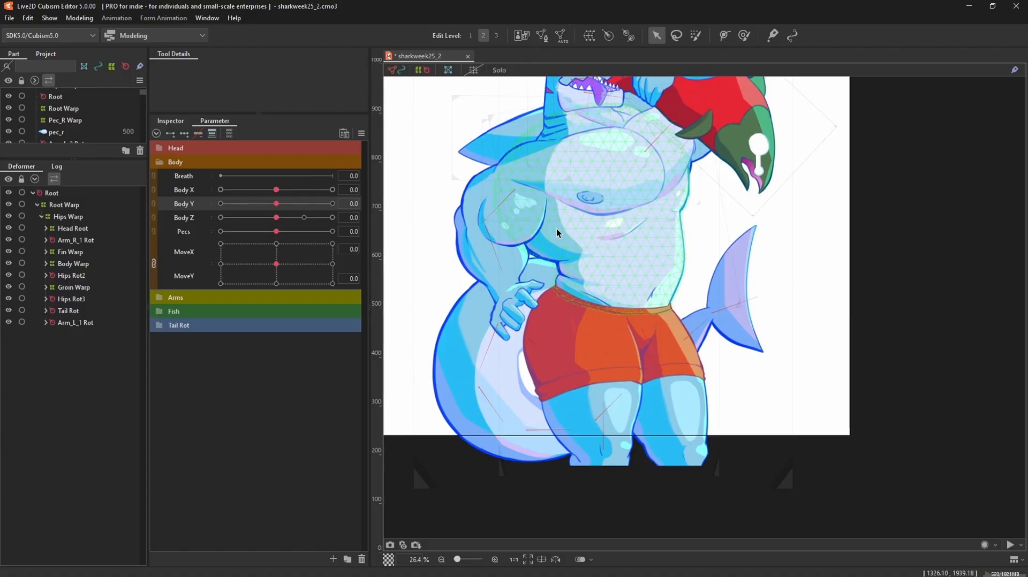
pyautogui.scroll(-2, 597, 258)
pyautogui.moveTo(598, 263); pyautogui.dragTo(592, 303)
pyautogui.scroll(2, 591, 303)
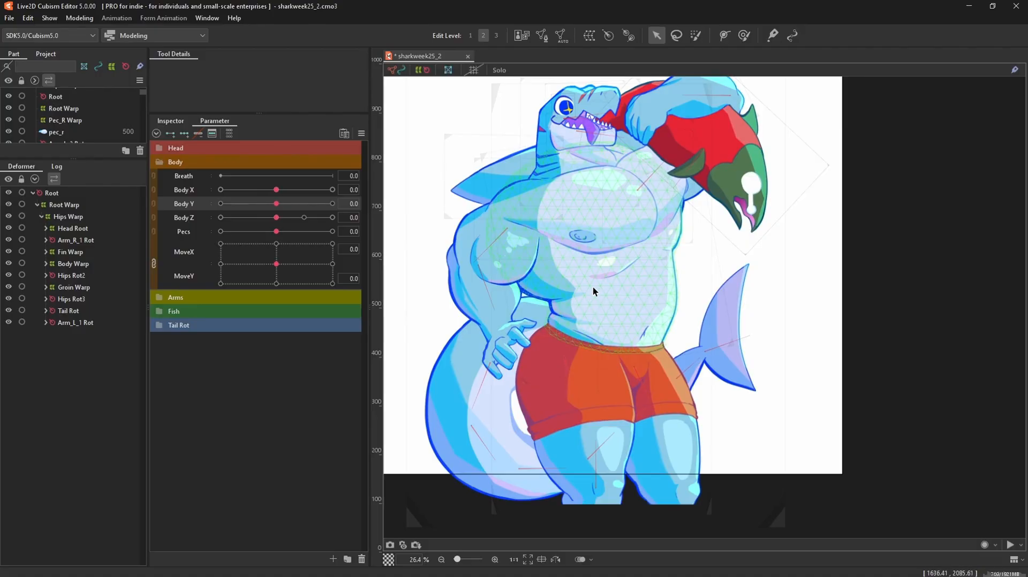
# Tilt the figure by setting Body Z to 10 and view the full pose
pyautogui.moveTo(584, 323); pyautogui.dragTo(582, 275)
pyautogui.moveTo(282, 221); pyautogui.dragTo(349, 229)
pyautogui.scroll(-1, 648, 280)
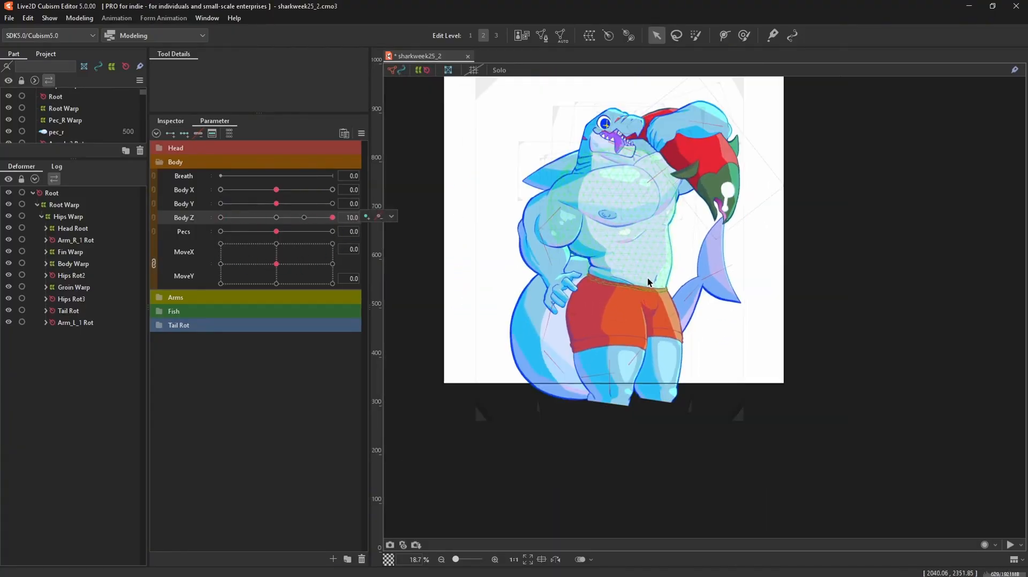
pyautogui.scroll(1, 642, 278)
pyautogui.scroll(-1, 453, 295)
pyautogui.moveTo(460, 291); pyautogui.dragTo(496, 342)
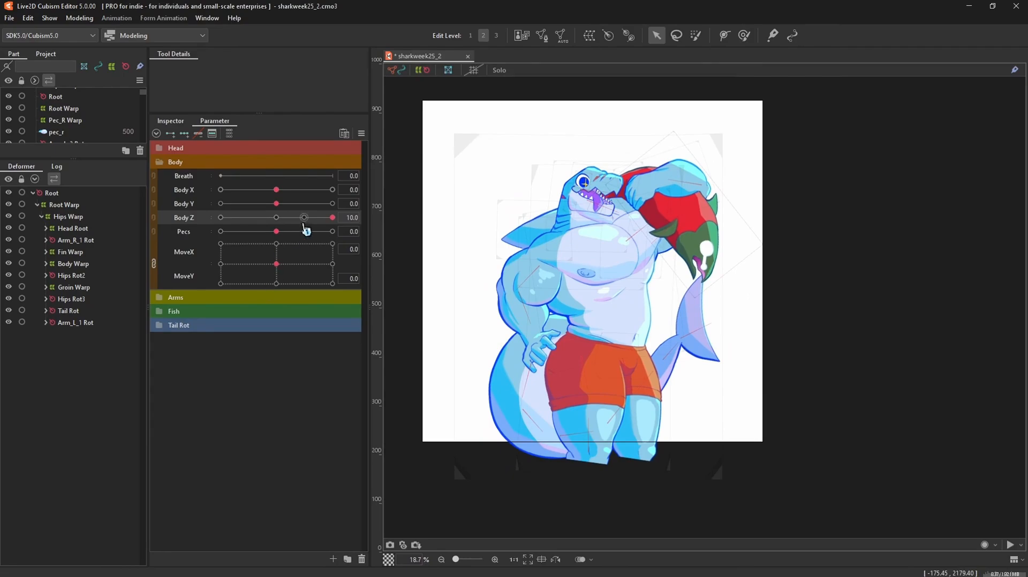
# Return Body Z to 0 and preview the Pecs parameter up close on the chest, resetting it to 0
pyautogui.moveTo(305, 229); pyautogui.dragTo(282, 221)
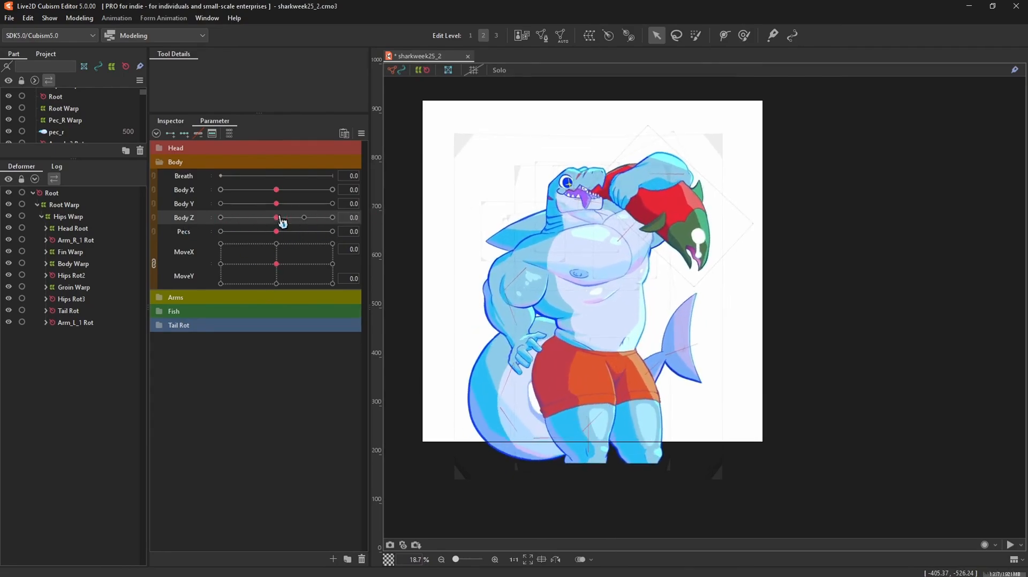
pyautogui.scroll(2, 576, 225)
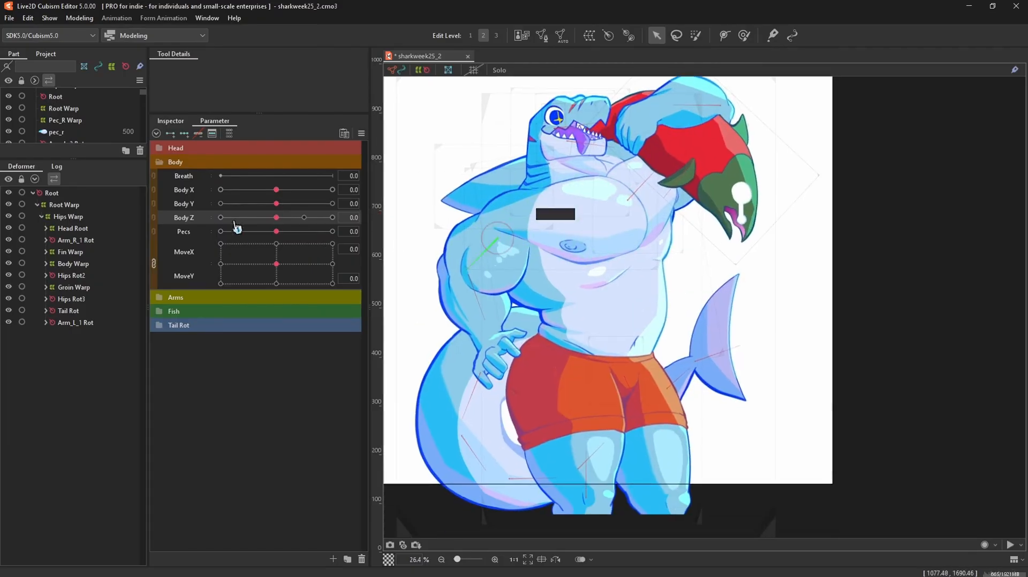
pyautogui.scroll(2, 625, 236)
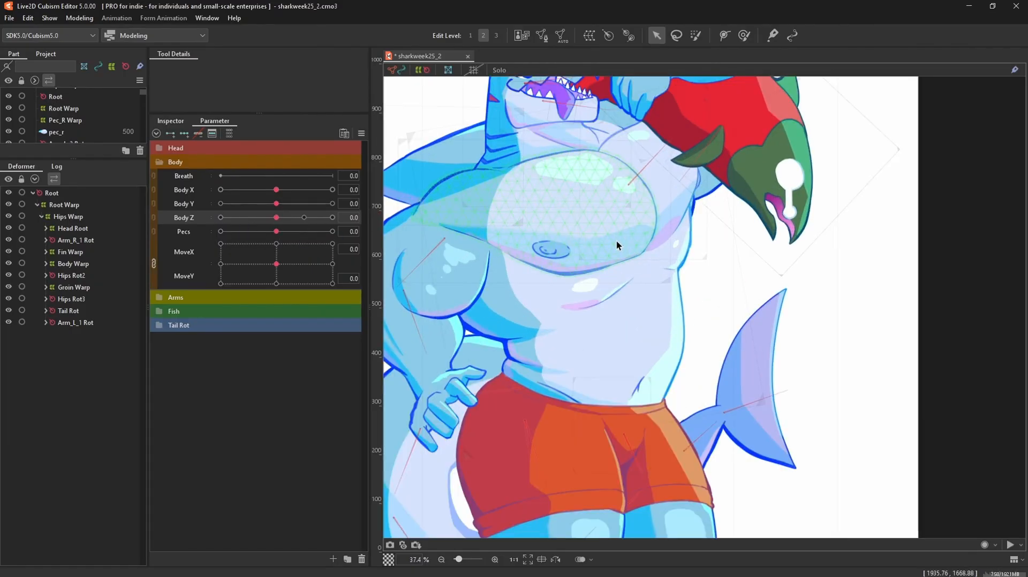
pyautogui.moveTo(285, 238)
pyautogui.mouseDown()
pyautogui.moveTo(316, 239)
pyautogui.moveTo(202, 239)
pyautogui.moveTo(300, 250)
pyautogui.moveTo(277, 237)
pyautogui.mouseUp()
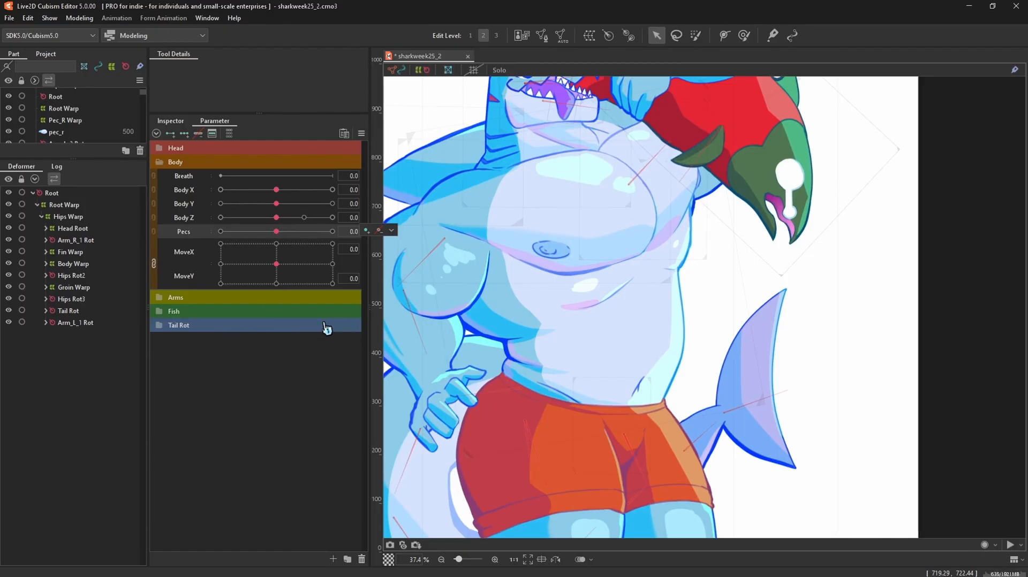
pyautogui.moveTo(284, 245)
pyautogui.mouseDown()
pyautogui.moveTo(239, 231)
pyautogui.moveTo(213, 239)
pyautogui.moveTo(230, 245)
pyautogui.moveTo(162, 256)
pyautogui.moveTo(277, 235)
pyautogui.mouseUp()
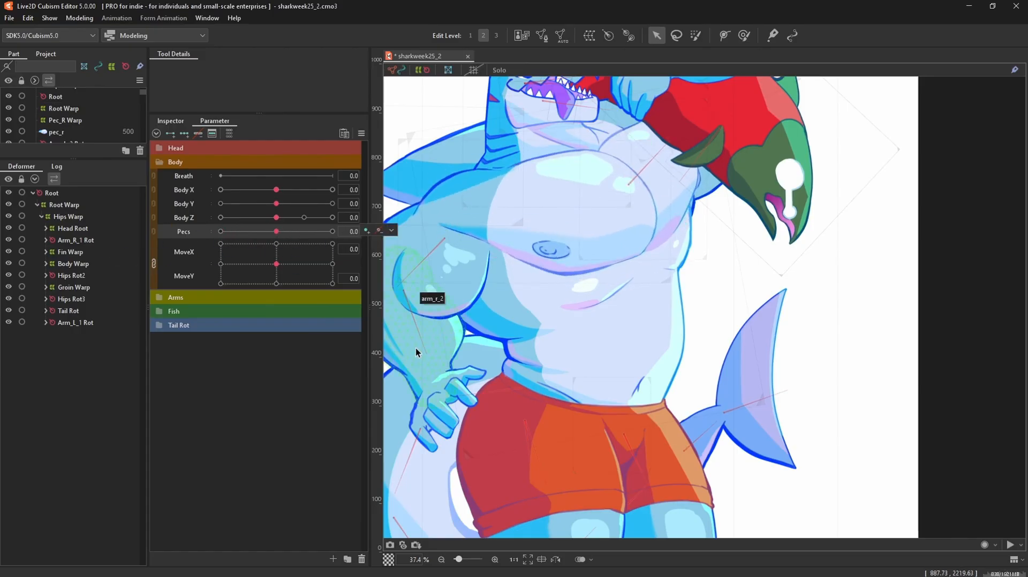
# Preview the combined MoveX and MoveY parameter on the whole figure, returning both values to 0
pyautogui.scroll(-3, 482, 332)
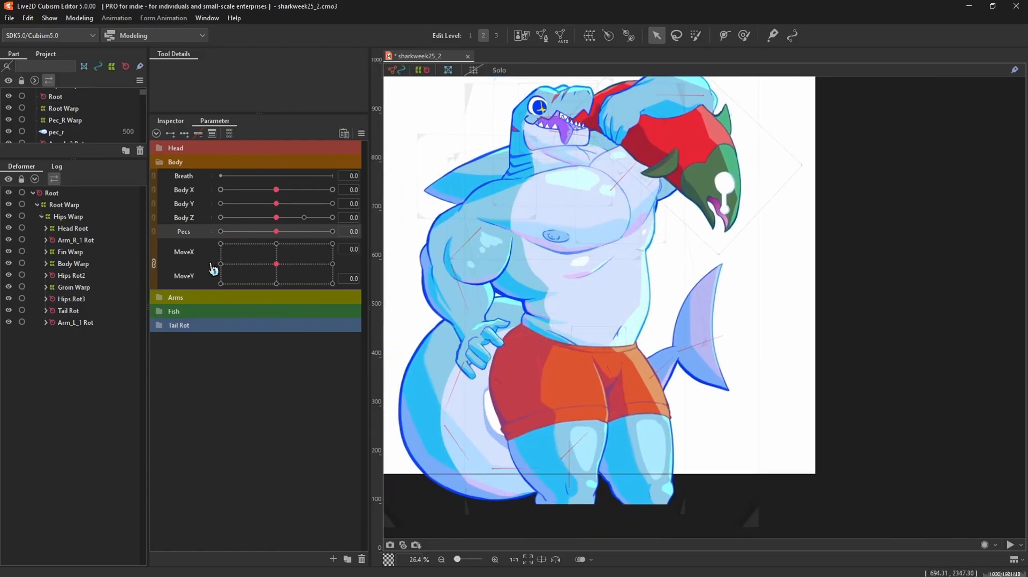
pyautogui.scroll(-2, 680, 307)
pyautogui.scroll(2, 679, 306)
pyautogui.scroll(-2, 680, 306)
pyautogui.scroll(2, 680, 306)
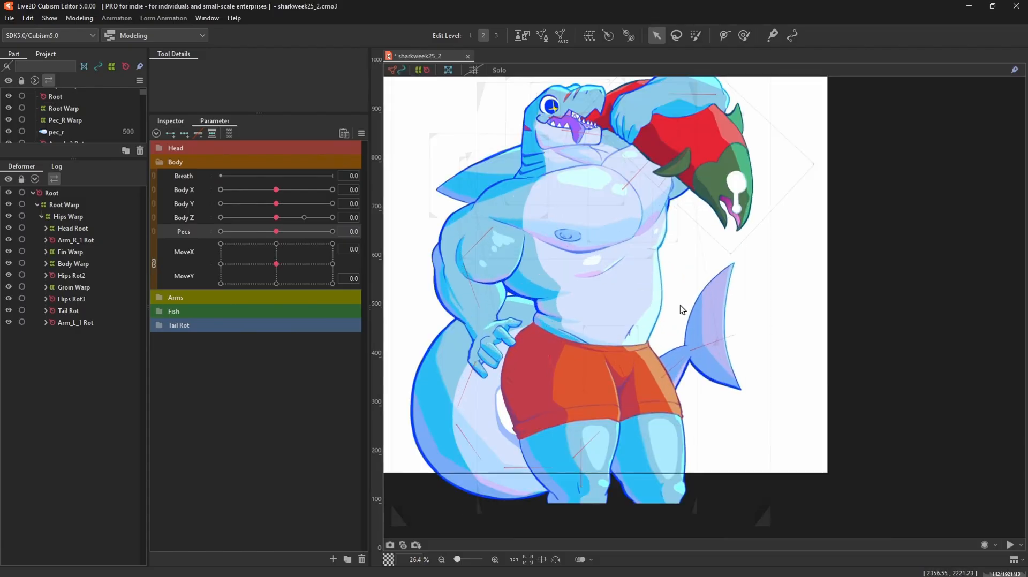
pyautogui.scroll(-2, 664, 300)
pyautogui.moveTo(277, 264)
pyautogui.mouseDown()
pyautogui.moveTo(332, 247)
pyautogui.moveTo(213, 262)
pyautogui.moveTo(275, 252)
pyautogui.moveTo(278, 268)
pyautogui.moveTo(263, 277)
pyautogui.moveTo(280, 273)
pyautogui.moveTo(276, 264)
pyautogui.mouseUp()
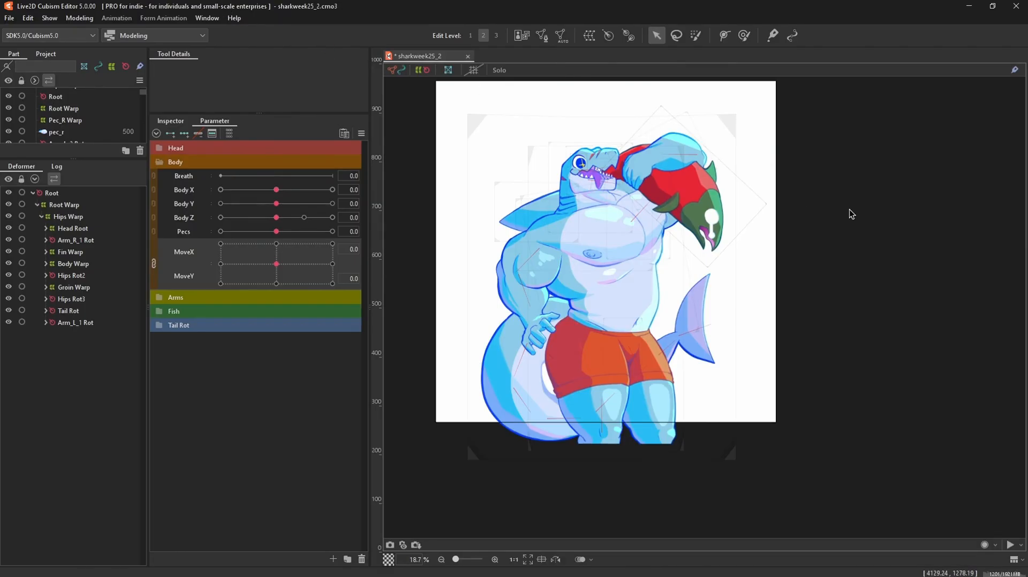
pyautogui.moveTo(276, 265)
pyautogui.mouseDown()
pyautogui.moveTo(256, 263)
pyautogui.moveTo(268, 280)
pyautogui.moveTo(277, 264)
pyautogui.mouseUp()
# Expand the Arms parameter group and preview the Arm R1 and Arm R2 rotations, returning both to 0
pyautogui.click(161, 299)
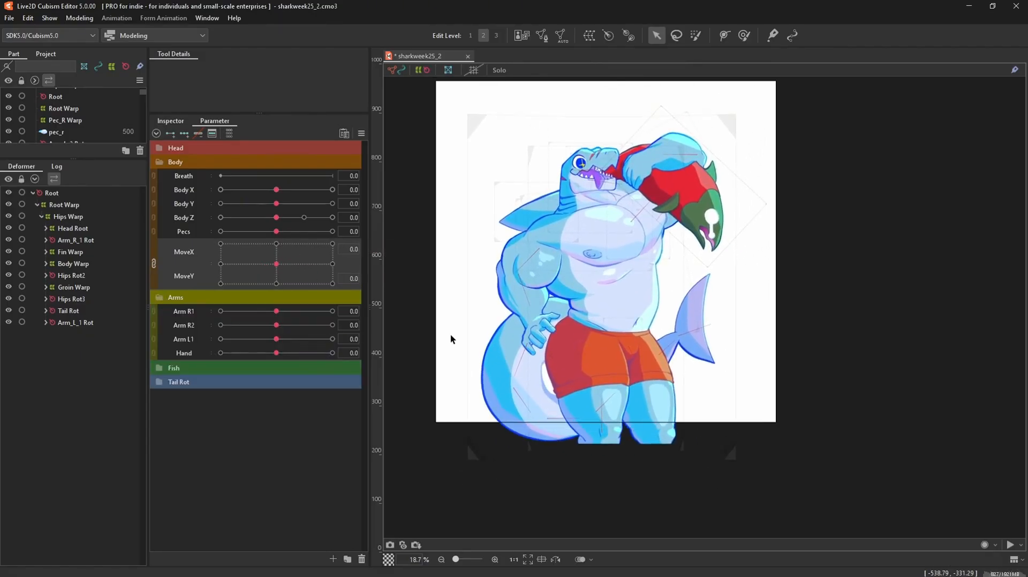
pyautogui.scroll(2, 591, 312)
pyautogui.scroll(-2, 581, 341)
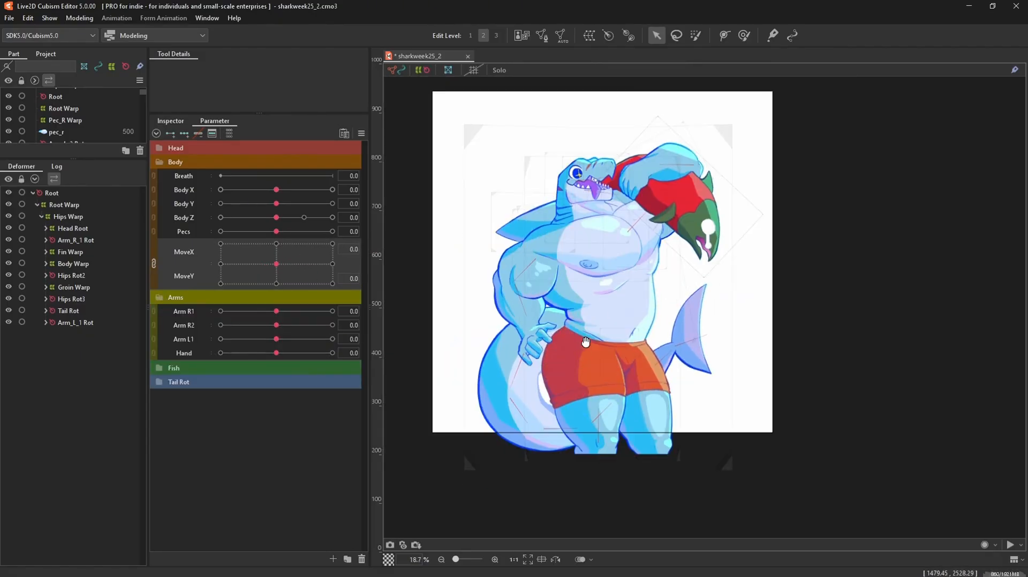
pyautogui.moveTo(276, 311)
pyautogui.mouseDown()
pyautogui.moveTo(262, 313)
pyautogui.moveTo(328, 319)
pyautogui.moveTo(259, 319)
pyautogui.moveTo(276, 316)
pyautogui.mouseUp()
pyautogui.moveTo(276, 326); pyautogui.dragTo(311, 326)
pyautogui.moveTo(308, 312); pyautogui.dragTo(277, 353)
pyautogui.click(277, 325)
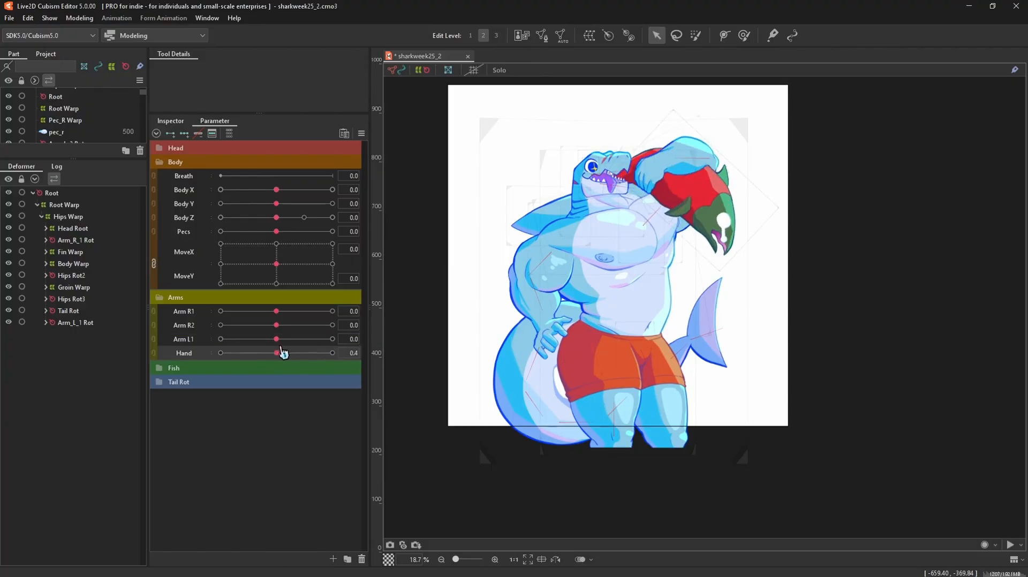
# Examine the raised arm's shoulder joint while previewing Arm L1 and Body X, leaving both at 0
pyautogui.scroll(10, 587, 207)
pyautogui.moveTo(528, 231); pyautogui.dragTo(783, 322)
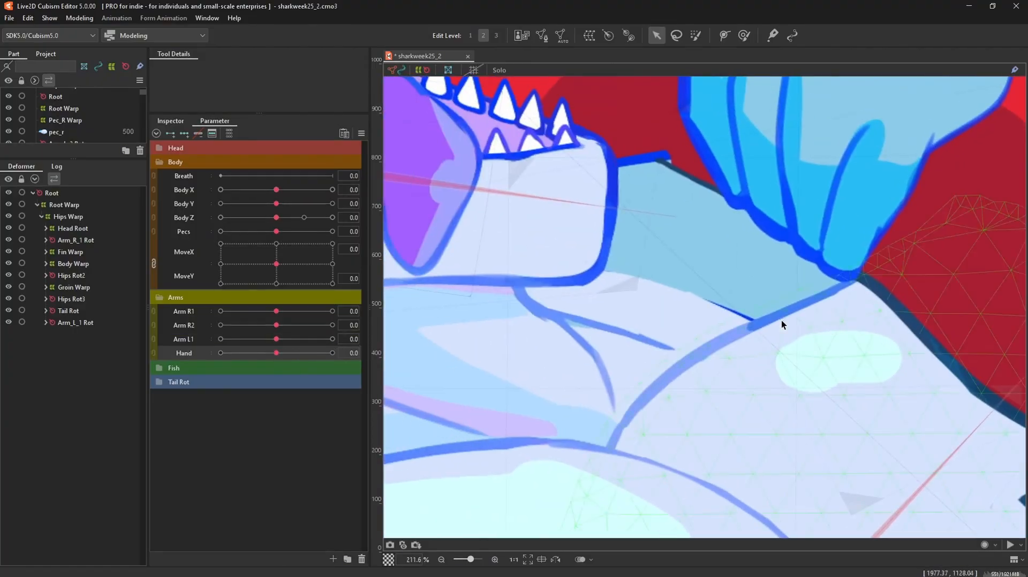
pyautogui.moveTo(276, 326)
pyautogui.mouseDown()
pyautogui.moveTo(323, 325)
pyautogui.moveTo(332, 342)
pyautogui.moveTo(294, 341)
pyautogui.moveTo(339, 341)
pyautogui.moveTo(276, 342)
pyautogui.mouseUp()
pyautogui.scroll(-10, 595, 321)
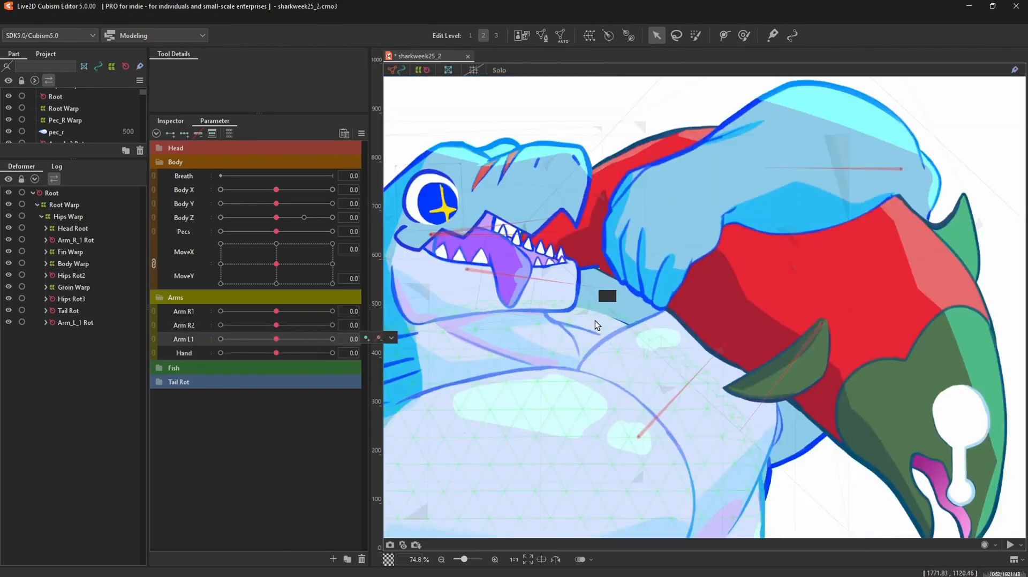
pyautogui.scroll(4, 683, 253)
pyautogui.scroll(-2, 676, 278)
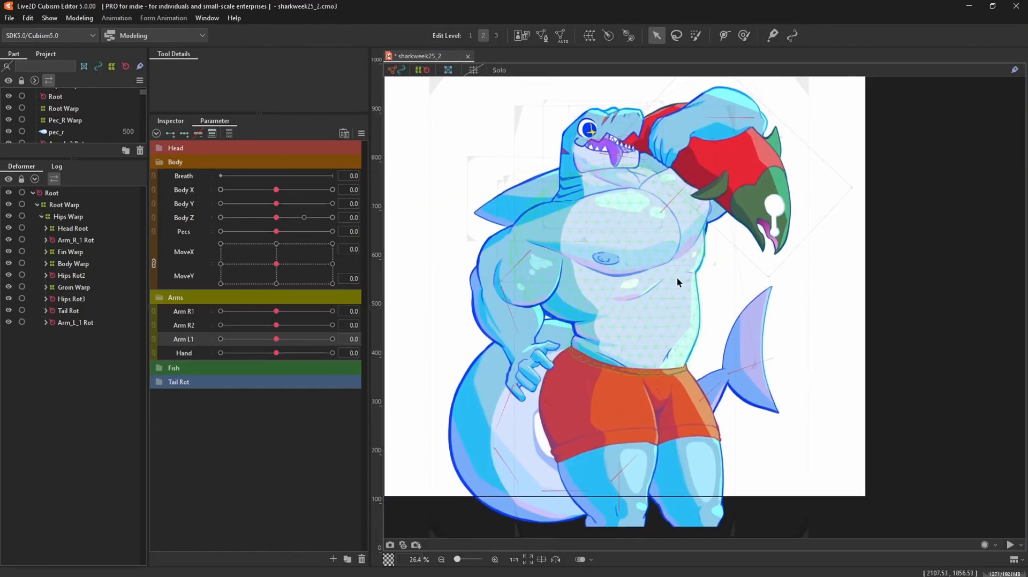
pyautogui.moveTo(276, 339)
pyautogui.mouseDown()
pyautogui.moveTo(327, 340)
pyautogui.moveTo(323, 351)
pyautogui.moveTo(281, 348)
pyautogui.mouseUp()
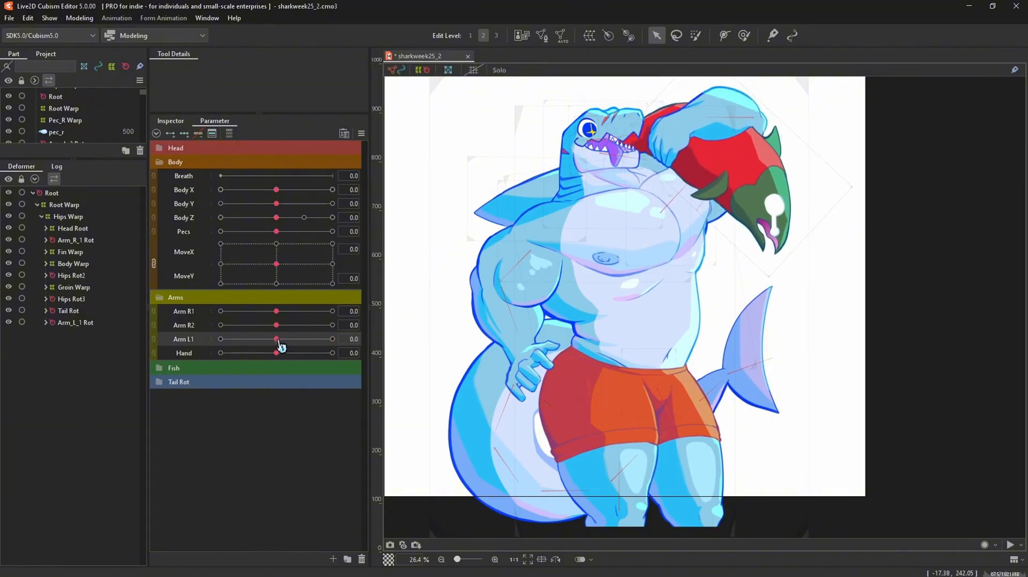
pyautogui.moveTo(277, 196)
pyautogui.mouseDown()
pyautogui.moveTo(339, 193)
pyautogui.moveTo(337, 202)
pyautogui.moveTo(266, 207)
pyautogui.moveTo(321, 212)
pyautogui.moveTo(219, 219)
pyautogui.moveTo(336, 224)
pyautogui.moveTo(211, 224)
pyautogui.moveTo(308, 190)
pyautogui.moveTo(275, 192)
pyautogui.moveTo(262, 207)
pyautogui.moveTo(369, 205)
pyautogui.moveTo(220, 202)
pyautogui.moveTo(313, 191)
pyautogui.moveTo(240, 199)
pyautogui.moveTo(275, 213)
pyautogui.mouseUp()
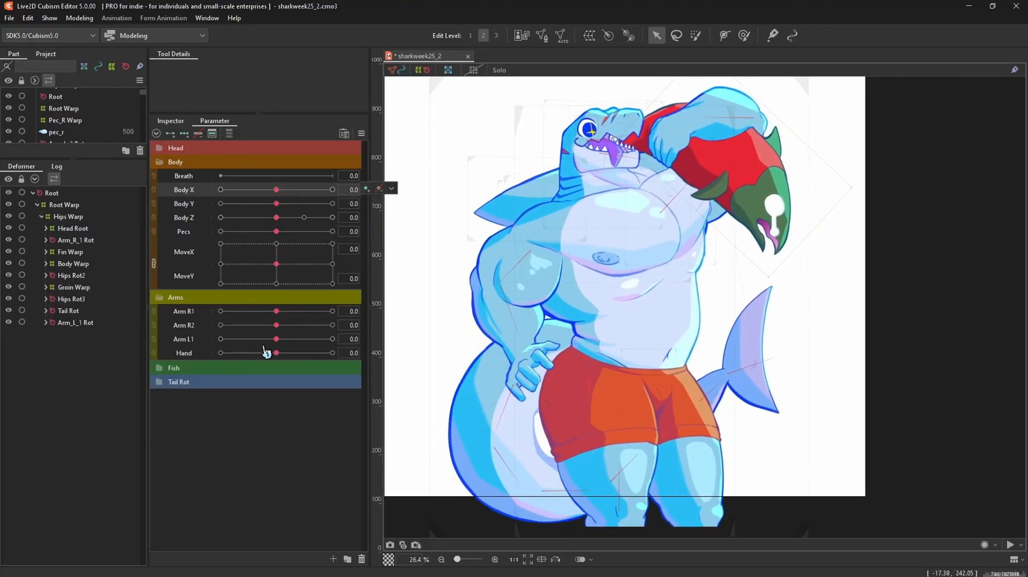
# Expand the Fish group and preview the hand on the hip with Hand at -30, resetting it to 0
pyautogui.click(158, 369)
pyautogui.moveTo(281, 353); pyautogui.dragTo(188, 358)
pyautogui.scroll(5, 482, 385)
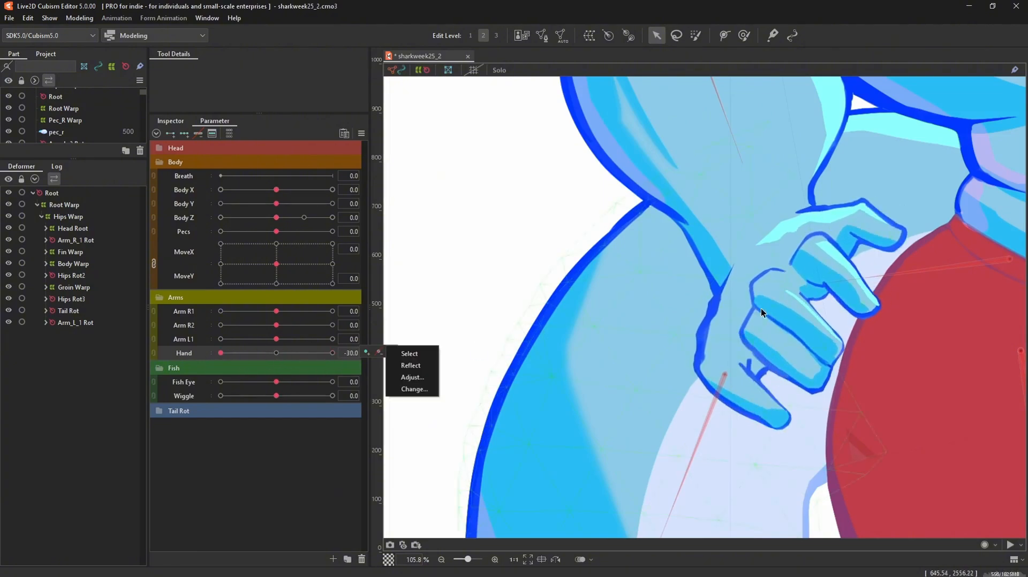
pyautogui.scroll(-2, 760, 308)
pyautogui.moveTo(858, 328); pyautogui.dragTo(727, 339)
pyautogui.scroll(1, 726, 340)
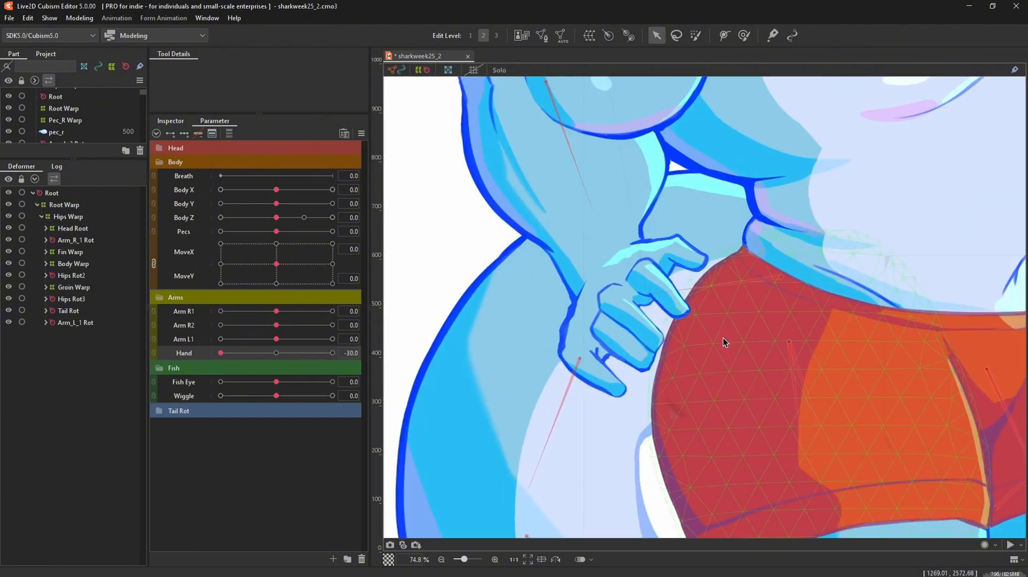
pyautogui.scroll(1, 726, 338)
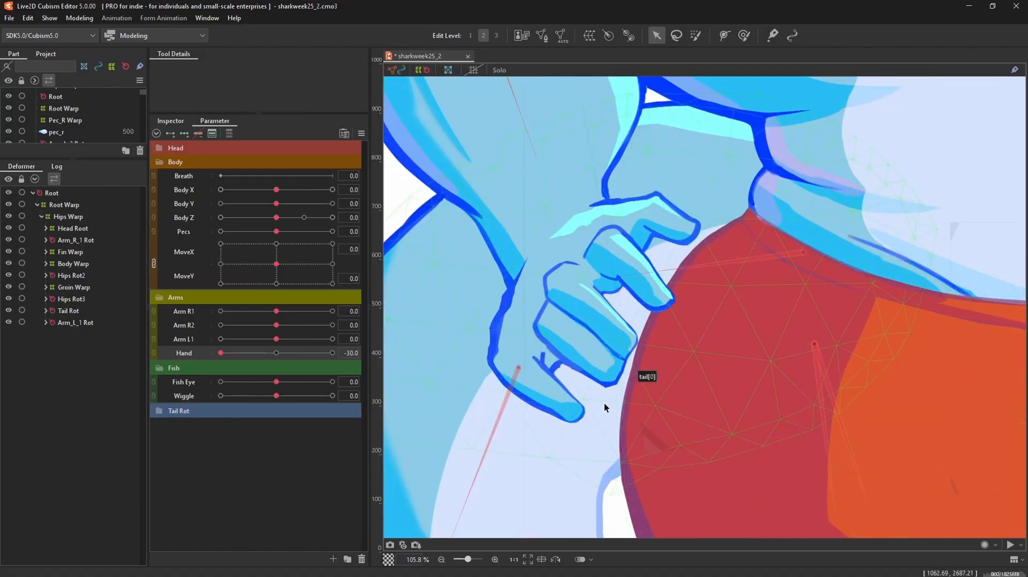
pyautogui.moveTo(241, 358); pyautogui.dragTo(274, 364)
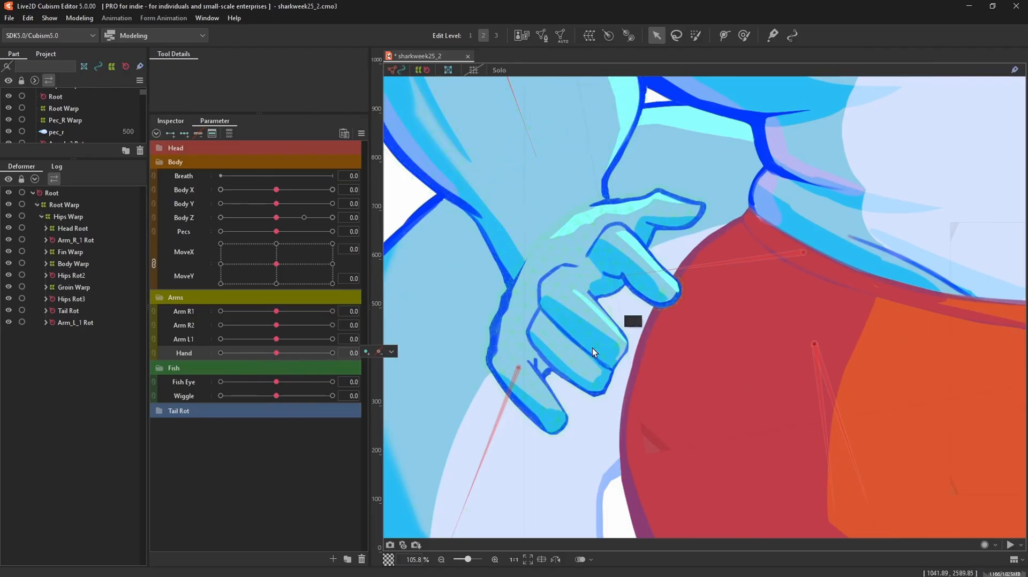
# Preview the Fish Eye and Wiggle parameters up close on the fish, returning both to 0
pyautogui.scroll(-4, 592, 348)
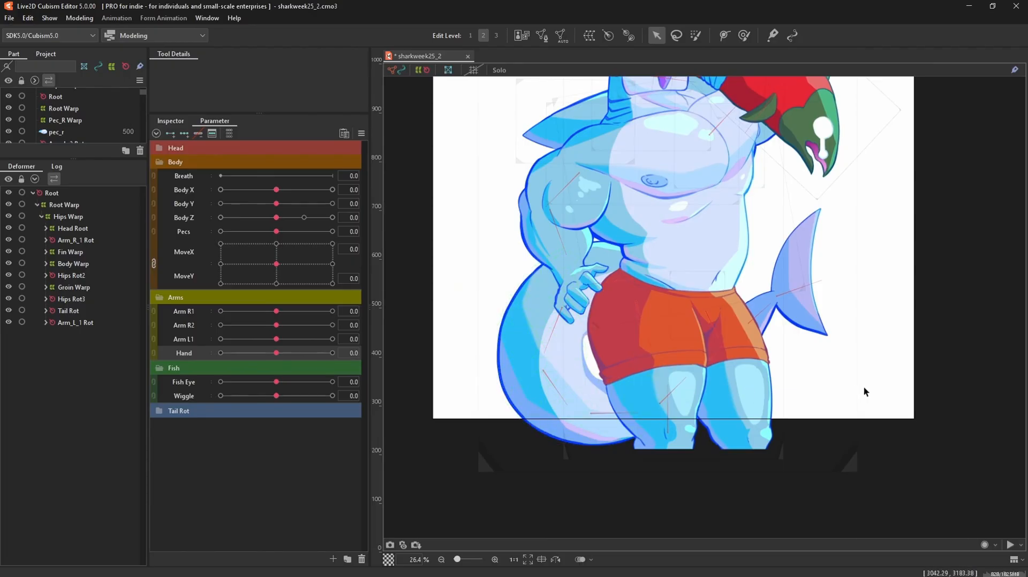
pyautogui.scroll(-1, 550, 351)
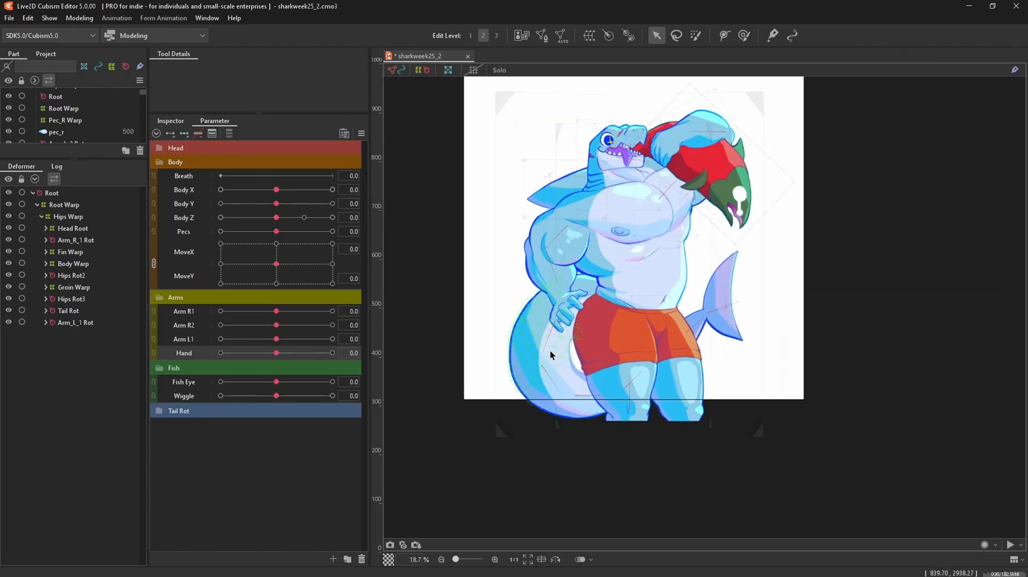
pyautogui.scroll(3, 640, 337)
pyautogui.scroll(-2, 640, 338)
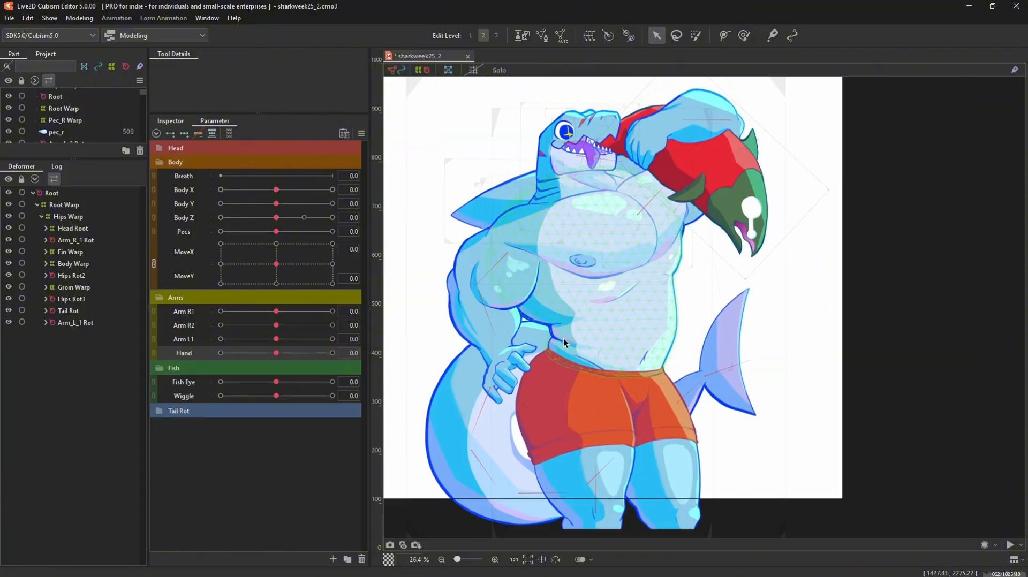
pyautogui.scroll(2, 772, 274)
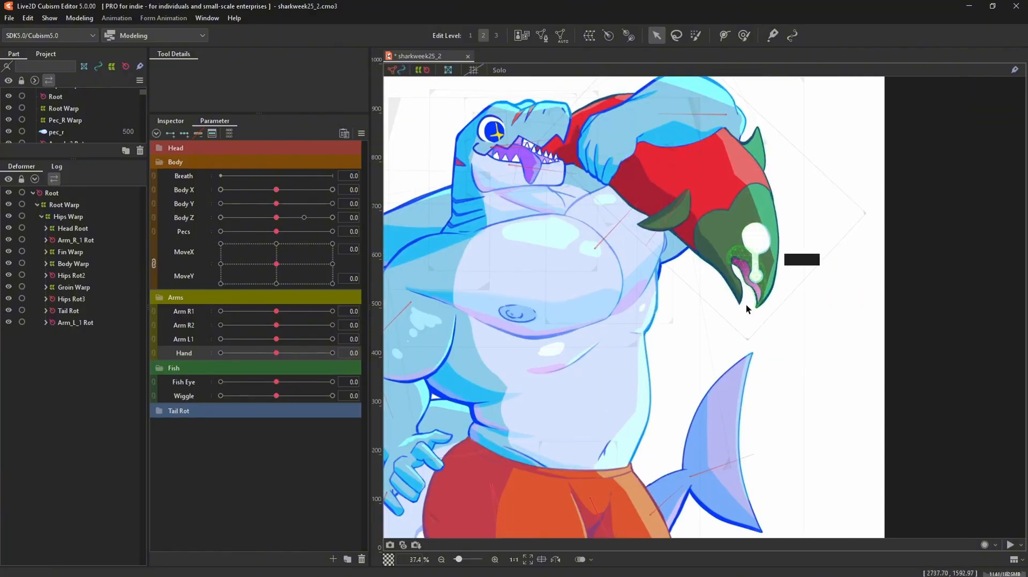
pyautogui.scroll(2, 746, 304)
pyautogui.rightClick(739, 316)
pyautogui.click(862, 242)
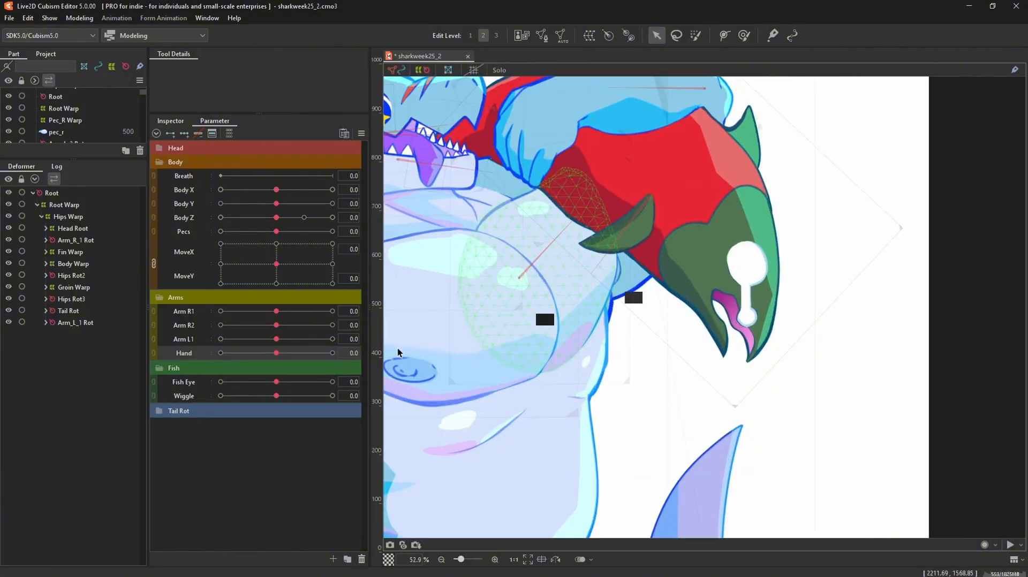
pyautogui.moveTo(276, 382); pyautogui.dragTo(246, 394)
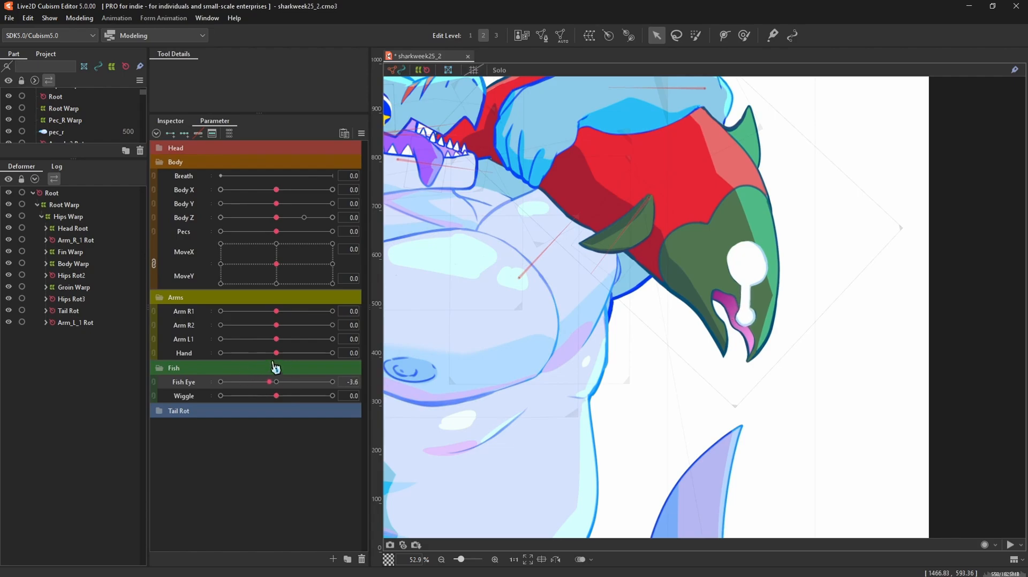
pyautogui.moveTo(269, 402); pyautogui.dragTo(220, 395)
pyautogui.click(278, 397)
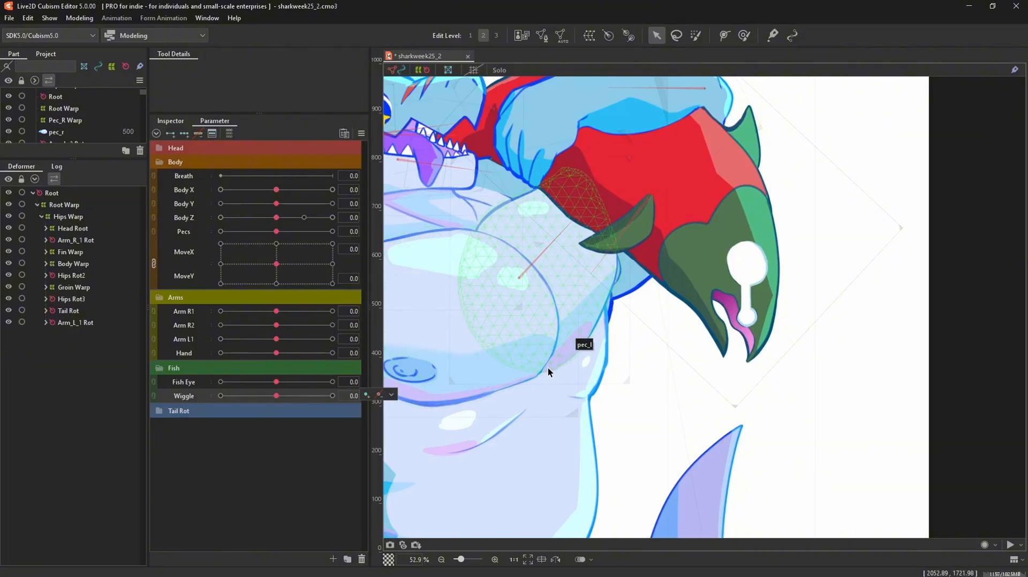
# Expand the Tail Rot group and preview the Tail and Tail Fin rotations, returning both to 0
pyautogui.scroll(-3, 548, 368)
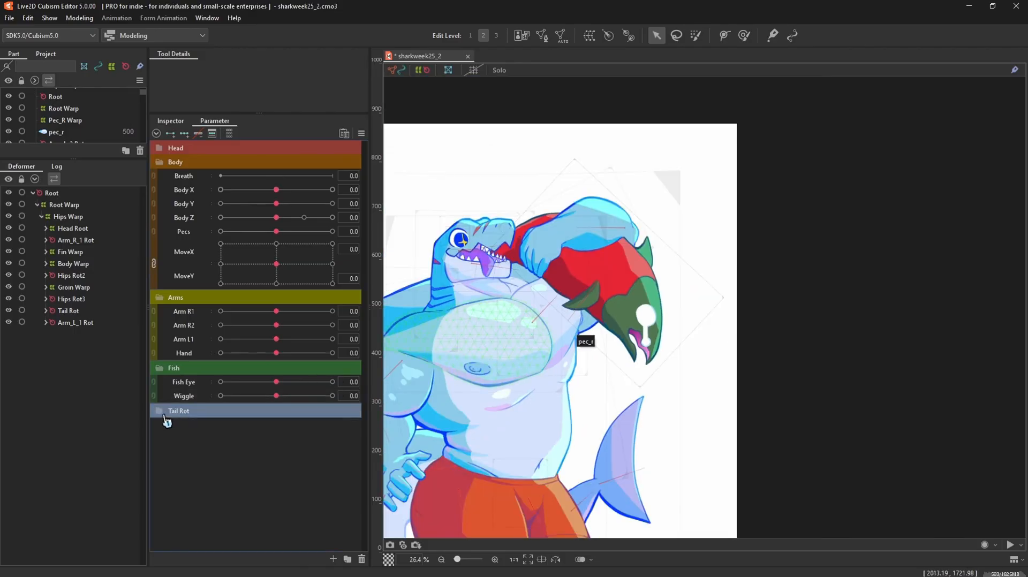
pyautogui.click(169, 412)
pyautogui.moveTo(550, 436); pyautogui.dragTo(624, 269)
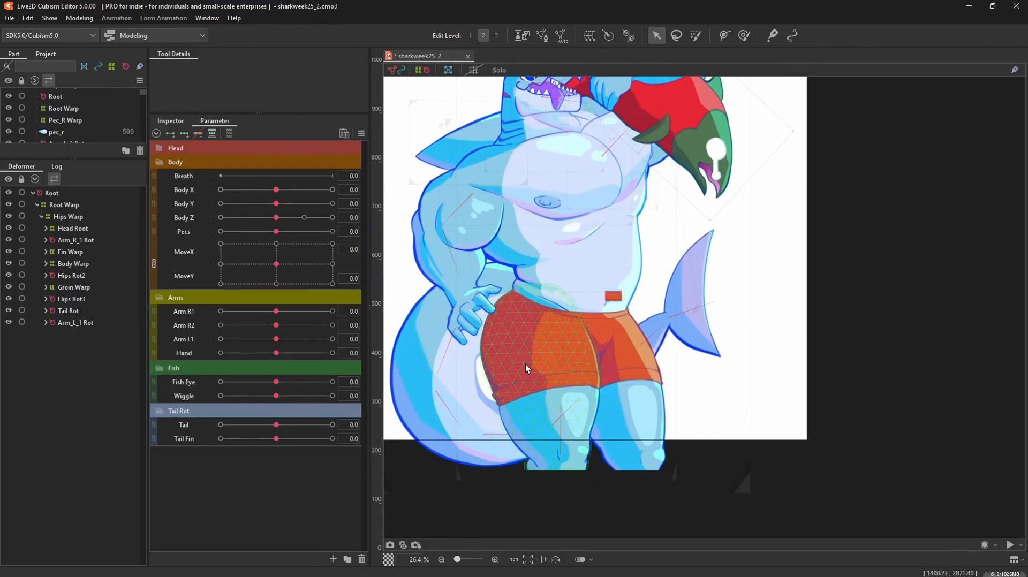
pyautogui.scroll(2, 602, 346)
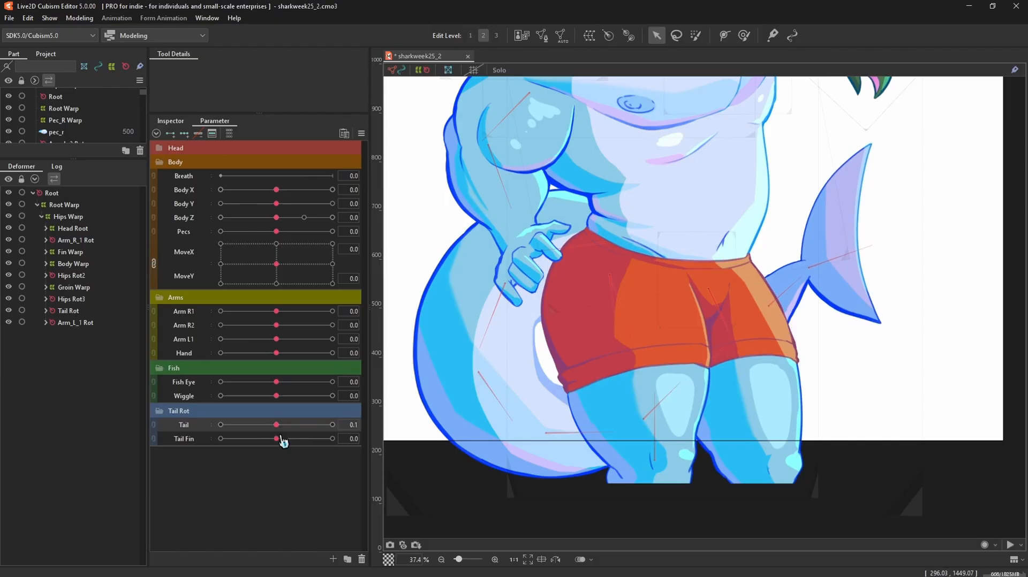
pyautogui.moveTo(283, 443)
pyautogui.mouseDown()
pyautogui.moveTo(268, 441)
pyautogui.moveTo(310, 440)
pyautogui.moveTo(237, 443)
pyautogui.moveTo(335, 444)
pyautogui.moveTo(259, 440)
pyautogui.moveTo(329, 447)
pyautogui.moveTo(284, 432)
pyautogui.moveTo(300, 443)
pyautogui.moveTo(223, 442)
pyautogui.moveTo(300, 449)
pyautogui.moveTo(266, 449)
pyautogui.moveTo(276, 446)
pyautogui.mouseUp()
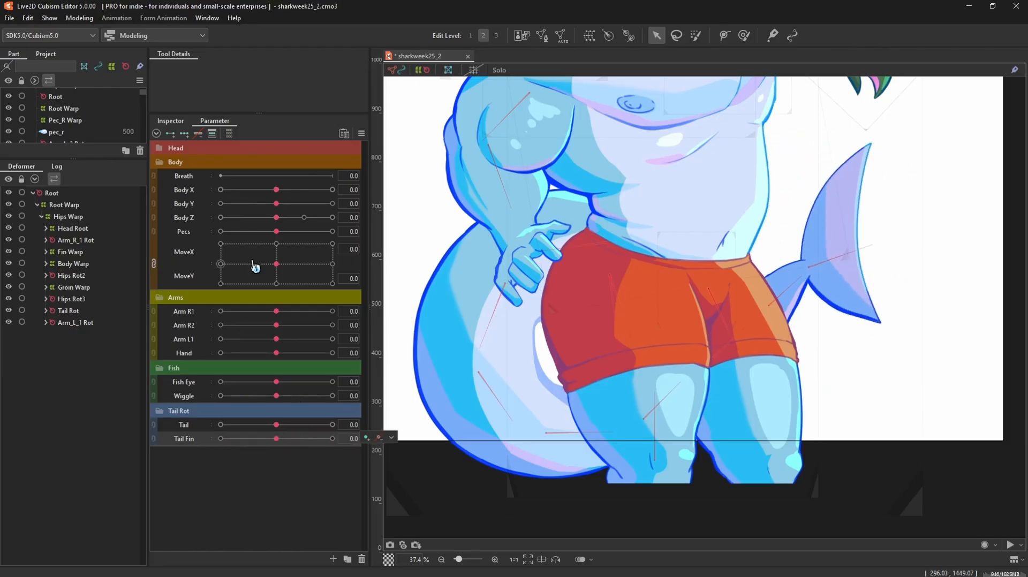
# Open the model's Physics Settings and make the preview figure follow the cursor to test its head and body turn
pyautogui.scroll(-3, 602, 342)
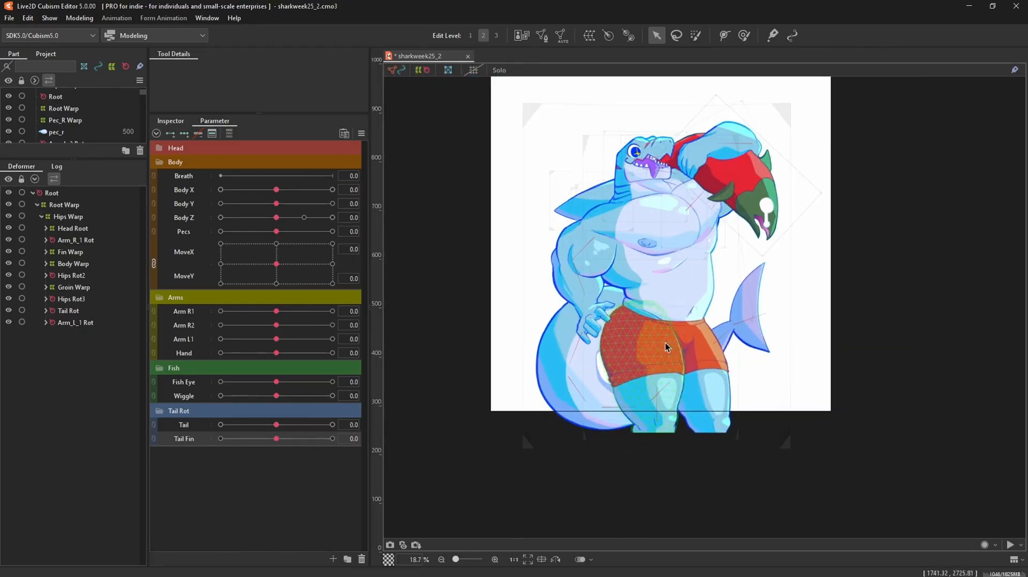
pyautogui.click(79, 17)
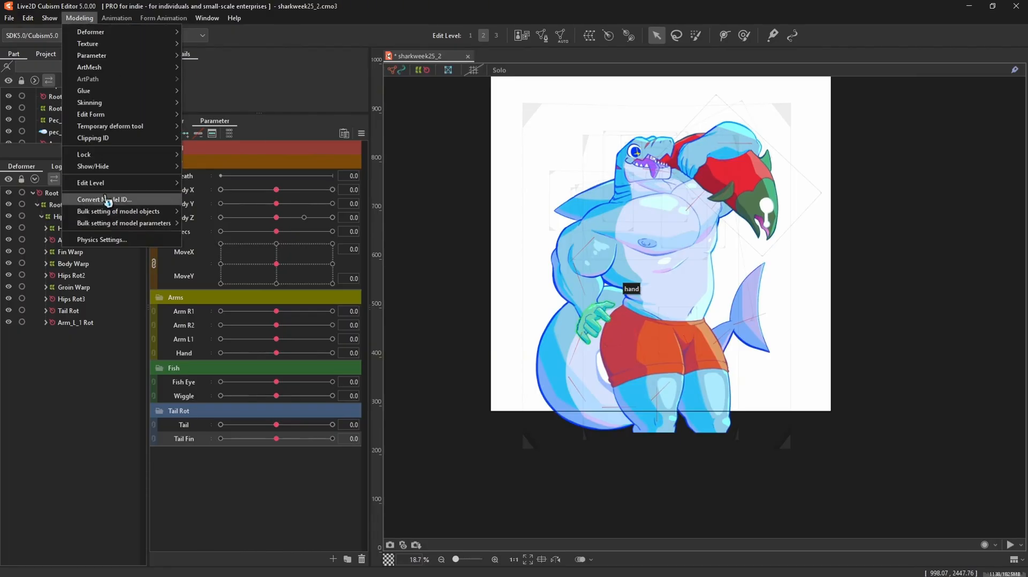
pyautogui.click(102, 239)
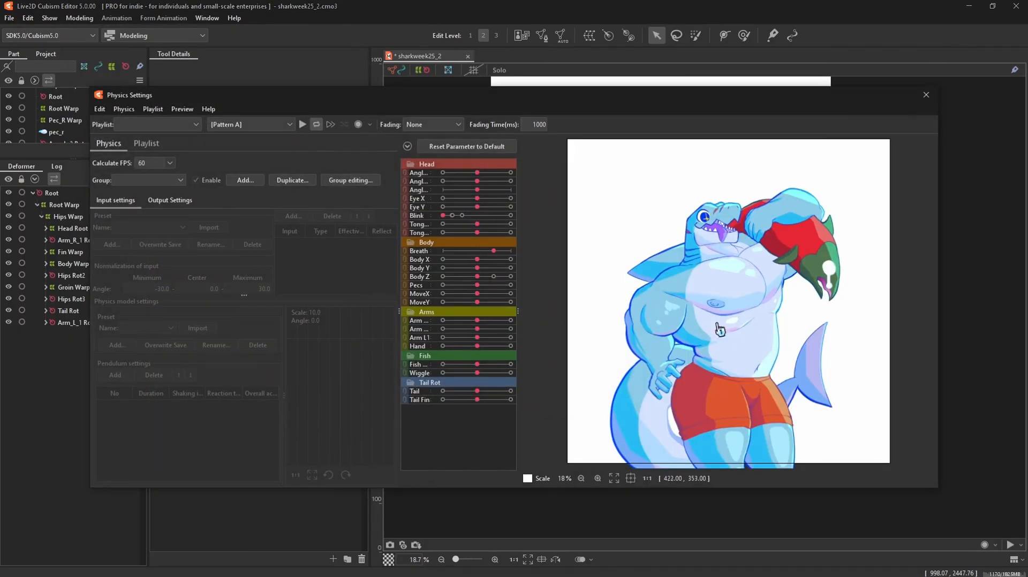
pyautogui.moveTo(718, 326); pyautogui.dragTo(929, 169)
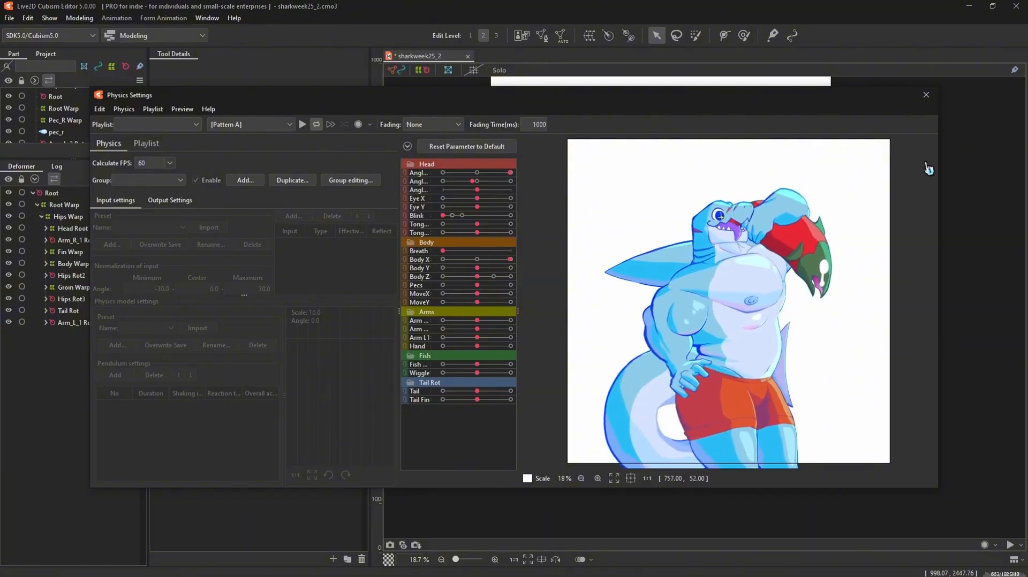
# Reposition the Physics Settings window, test the preview figure's cursor tracking once more and close the settings
pyautogui.moveTo(854, 87); pyautogui.dragTo(836, 68)
pyautogui.moveTo(838, 333); pyautogui.dragTo(927, 349)
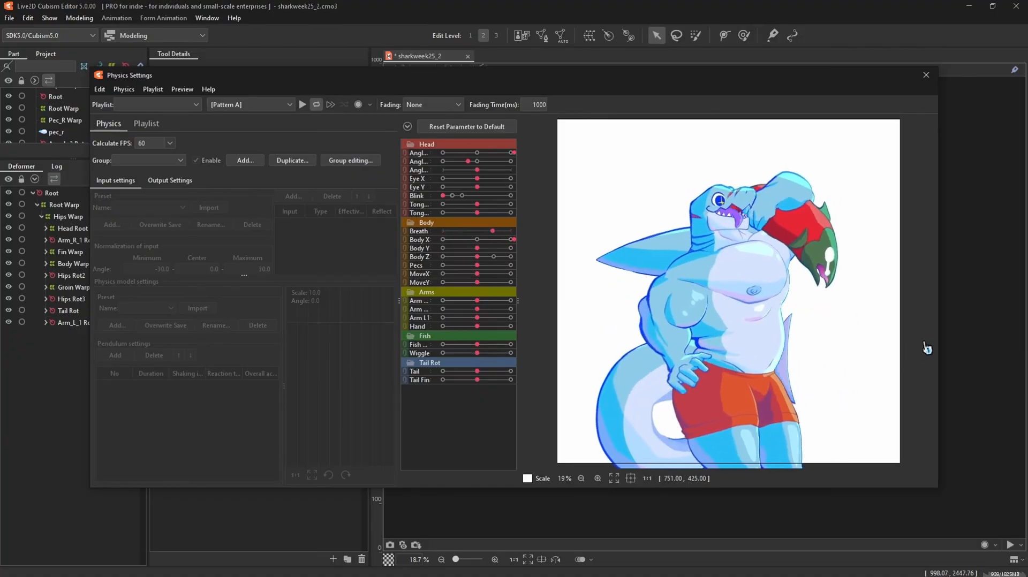
pyautogui.click(927, 78)
pyautogui.scroll(2, 775, 216)
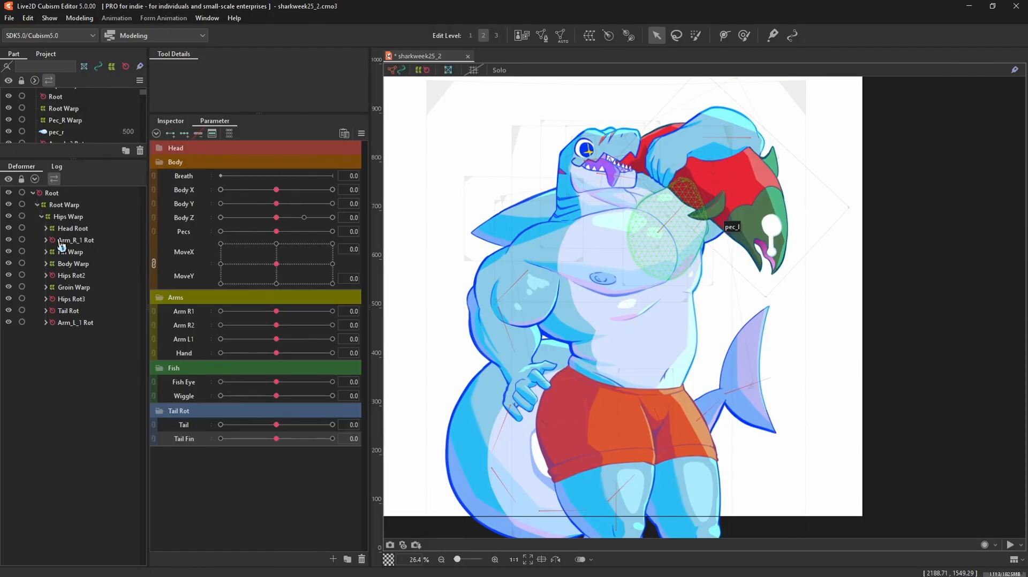
# Expand Head Root in the deformer tree and inspect the Face Root Rot, Hips Warp and Root Warp deformers
pyautogui.click(45, 228)
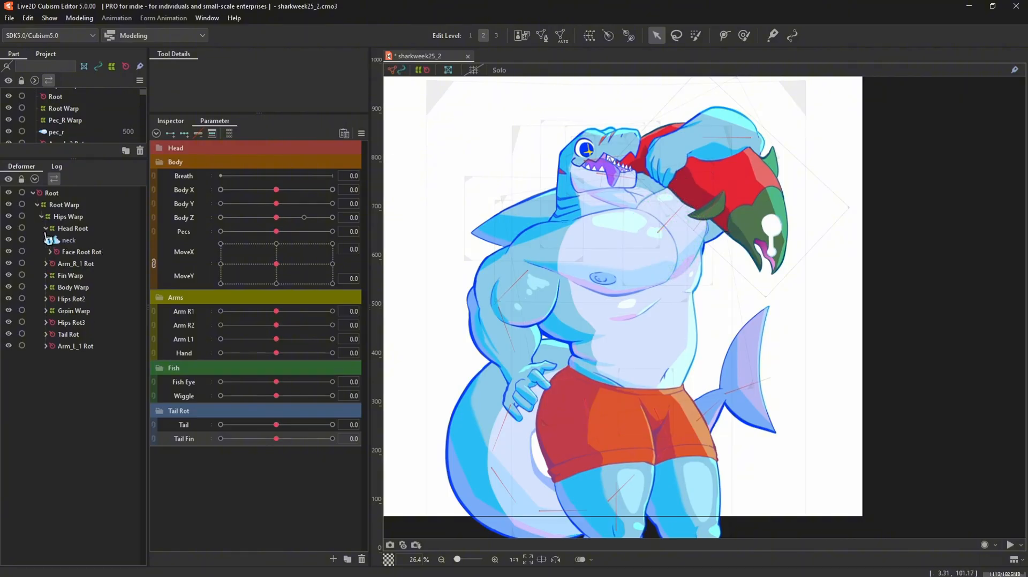
pyautogui.click(49, 251)
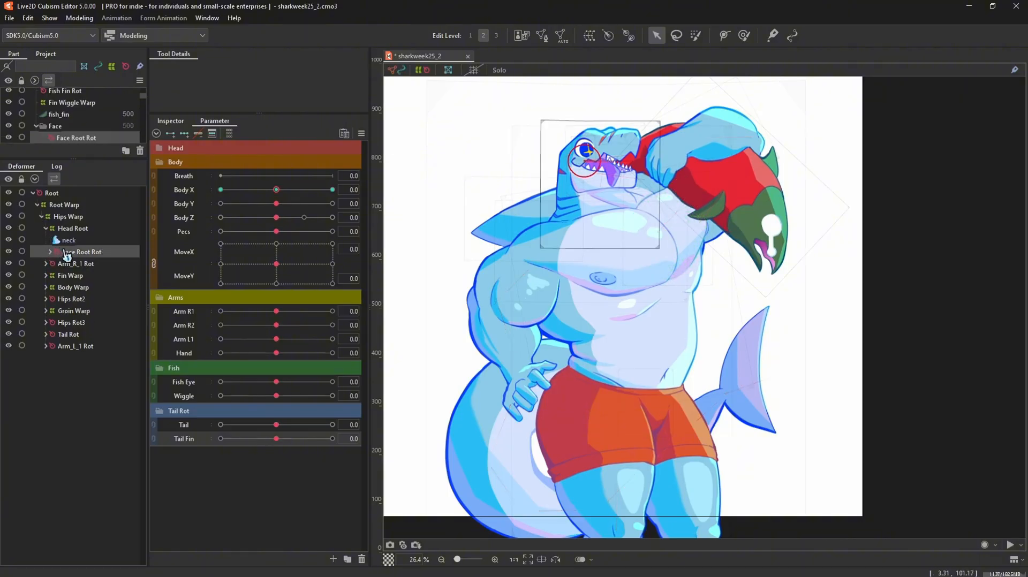
pyautogui.click(85, 218)
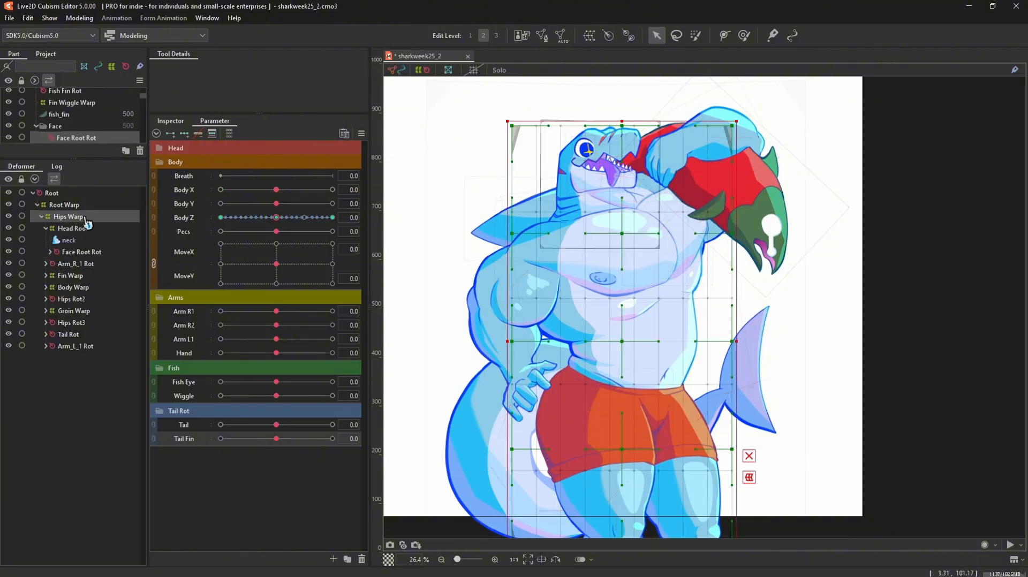
pyautogui.click(70, 206)
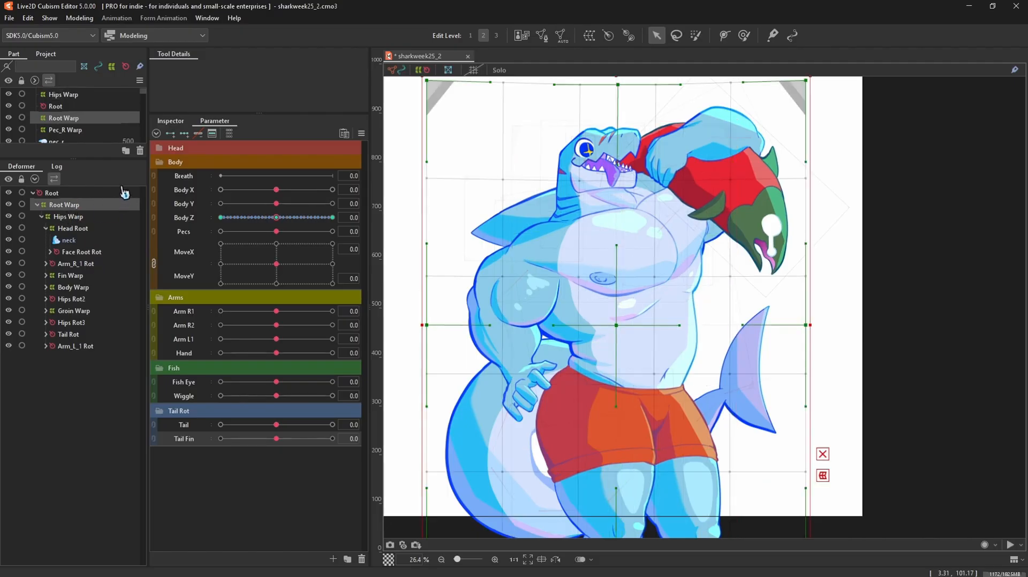
pyautogui.click(91, 251)
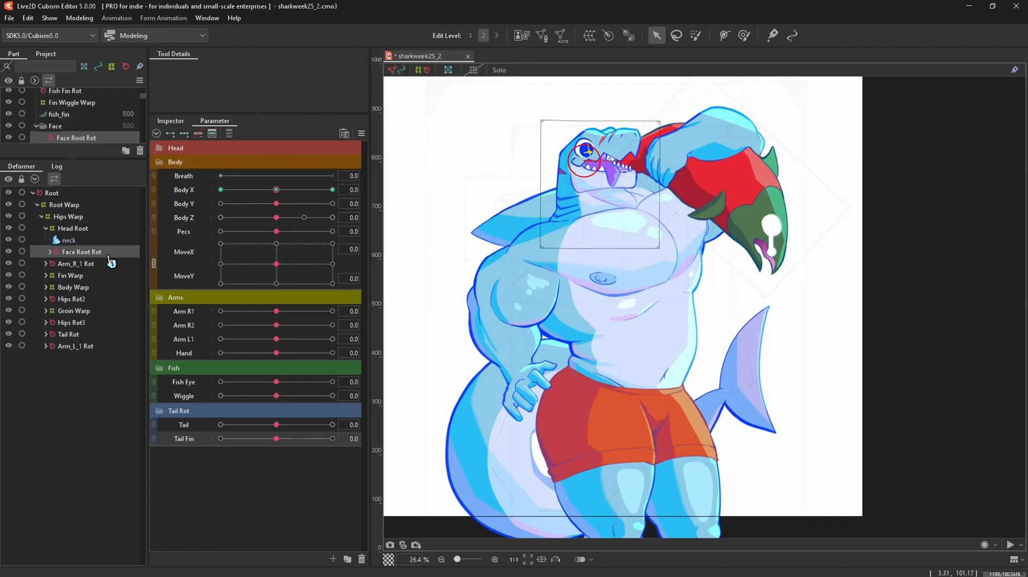
# Select the Head Root warp deformer and try bending its grid over the shark's neck
pyautogui.click(89, 232)
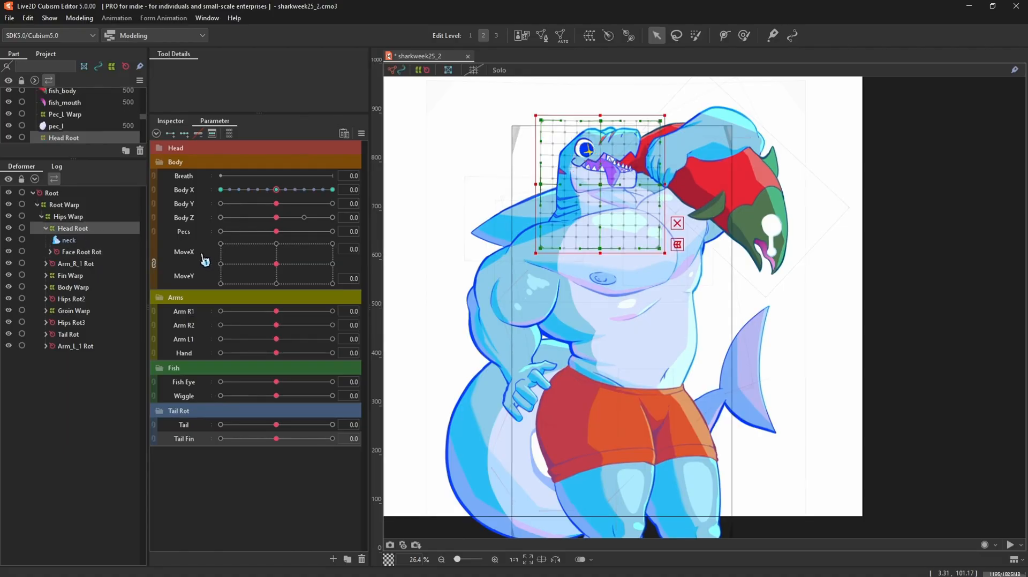
pyautogui.scroll(5, 602, 192)
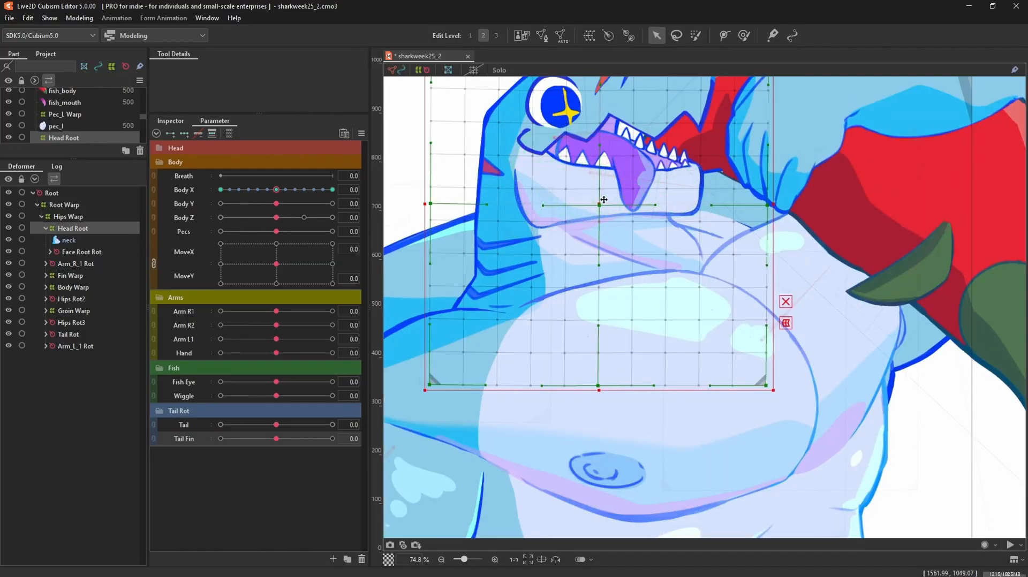
pyautogui.moveTo(603, 199); pyautogui.dragTo(561, 307)
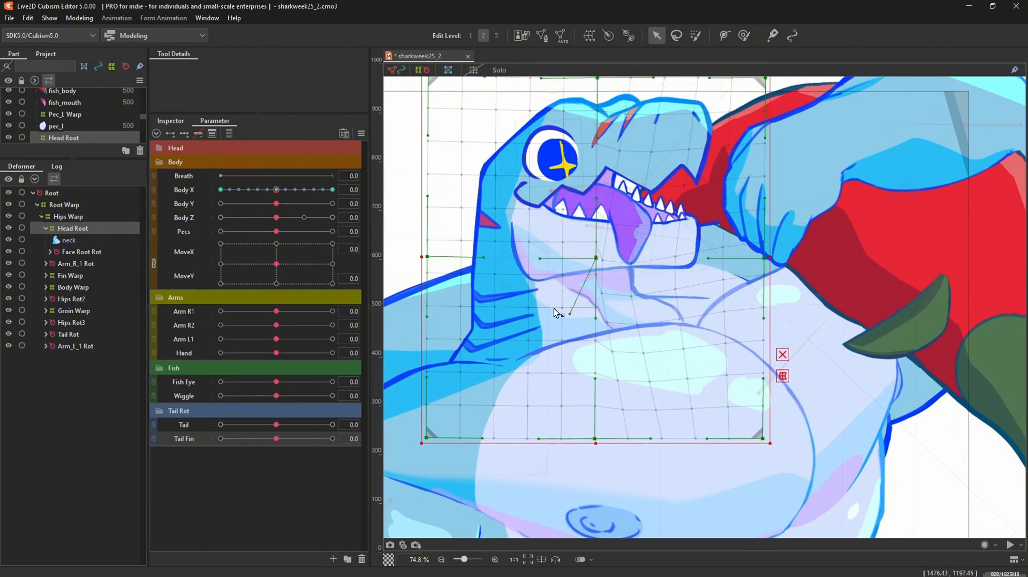
# Inspect the Face Root Rot deformer, expand its child deformers and reselect Head Root
pyautogui.click(81, 263)
pyautogui.click(80, 251)
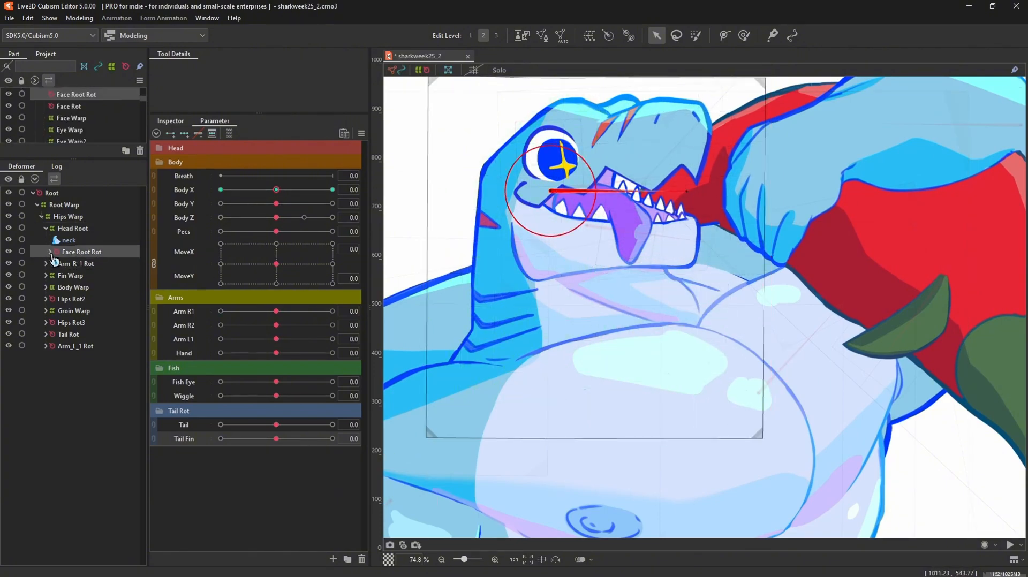
pyautogui.click(50, 251)
pyautogui.scroll(-3, 581, 238)
pyautogui.click(102, 228)
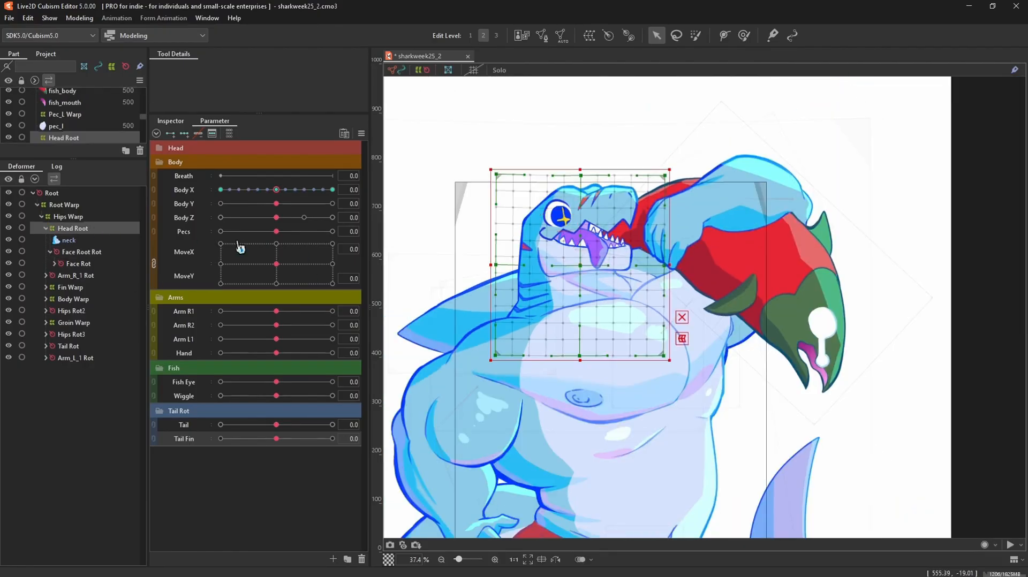
# Try deforming the Head Root warp with the deform brush at 614.2 px, undo the stroke and return to the Arrow tool
pyautogui.click(744, 36)
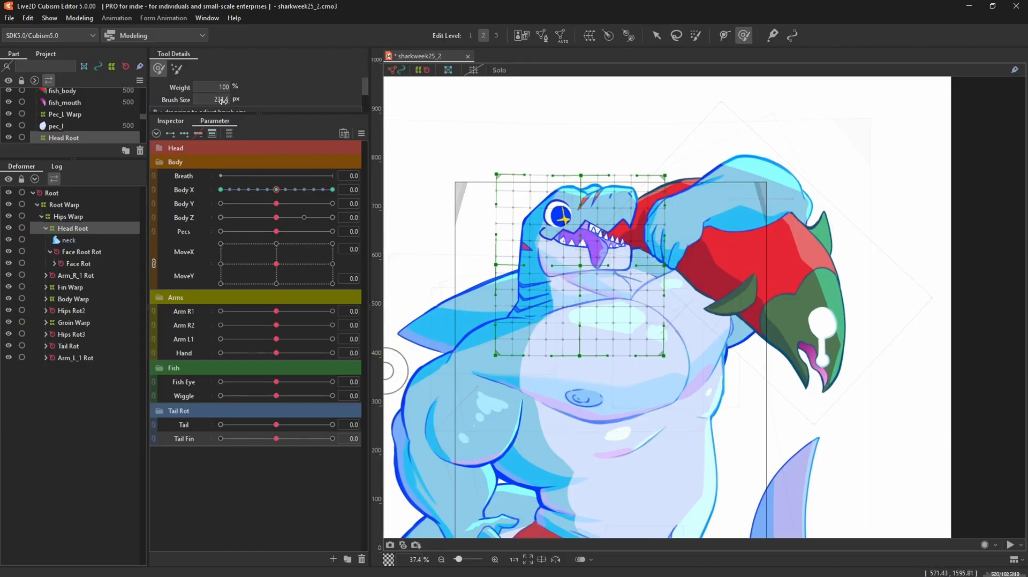
pyautogui.moveTo(223, 100)
pyautogui.mouseDown()
pyautogui.moveTo(235, 100)
pyautogui.moveTo(209, 223)
pyautogui.mouseUp()
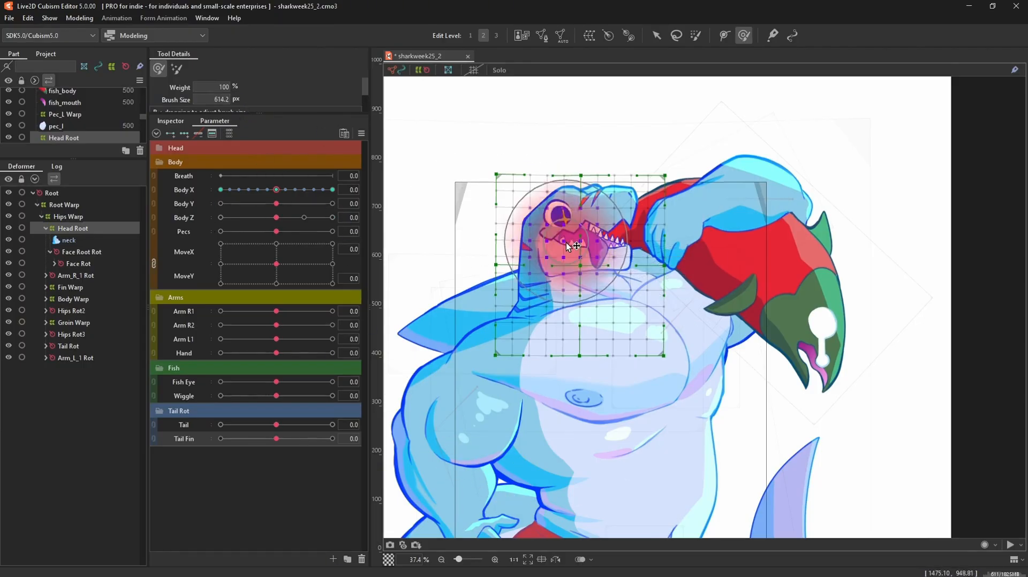
pyautogui.moveTo(567, 242)
pyautogui.mouseDown()
pyautogui.moveTo(617, 233)
pyautogui.moveTo(463, 194)
pyautogui.moveTo(674, 166)
pyautogui.moveTo(515, 219)
pyautogui.moveTo(424, 206)
pyautogui.moveTo(537, 294)
pyautogui.moveTo(519, 309)
pyautogui.mouseUp()
pyautogui.hotkey('ctrl', 'z')
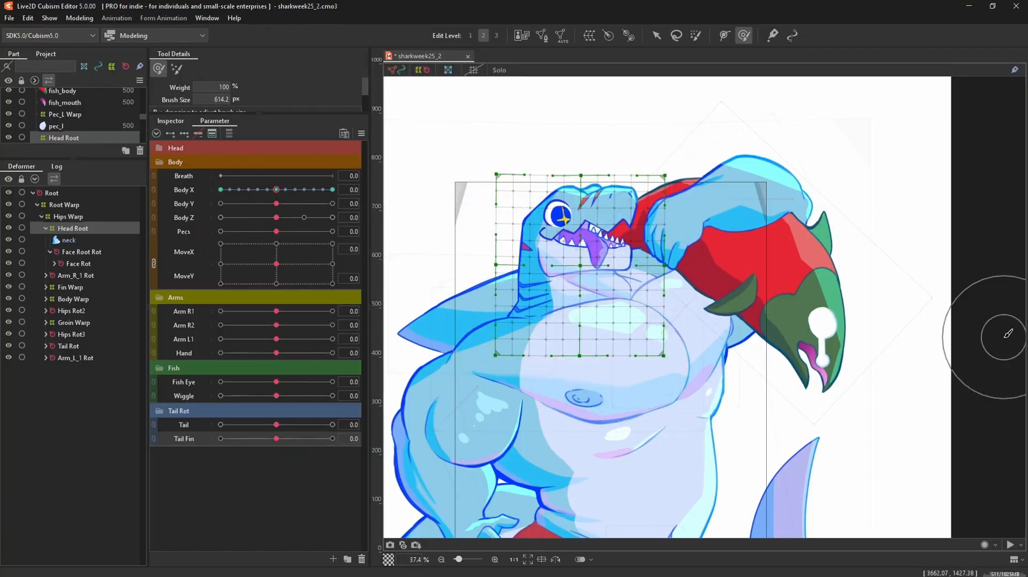
pyautogui.click(656, 36)
pyautogui.click(645, 156)
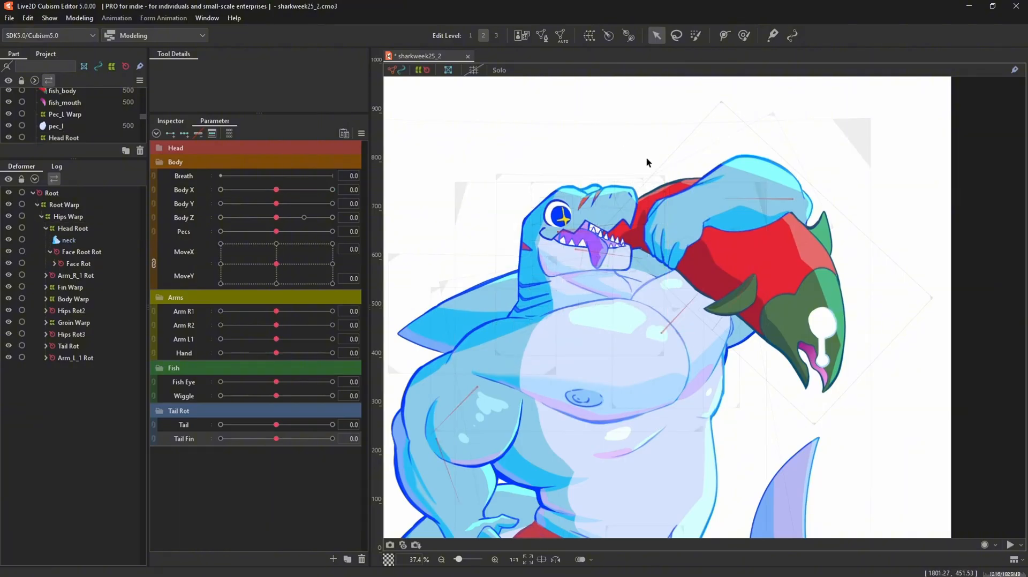
# Expand Fin Warp and Body Warp in the deformer tree and examine the body's warp grid on the full figure
pyautogui.scroll(-2, 610, 332)
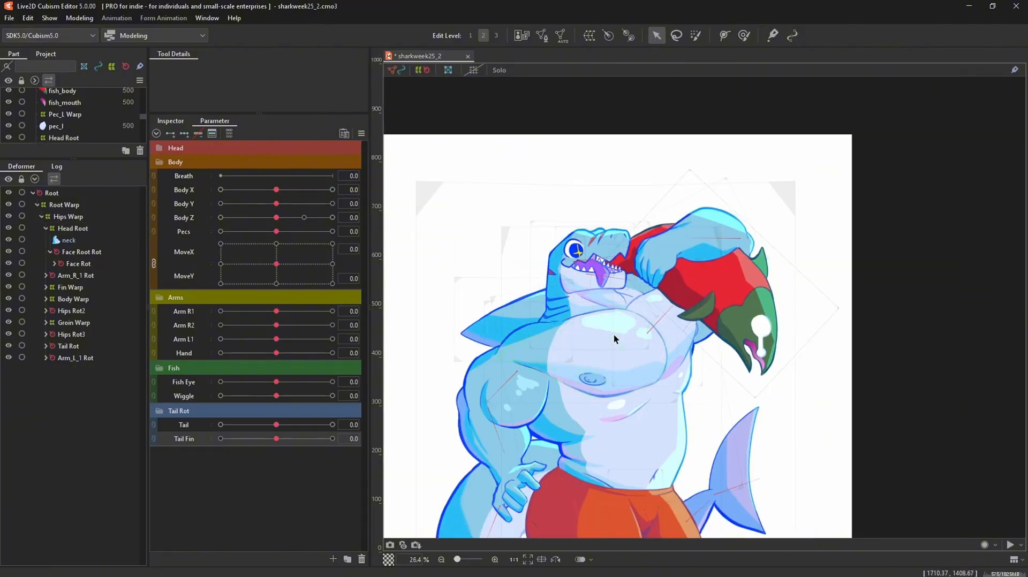
pyautogui.click(45, 287)
pyautogui.click(54, 310)
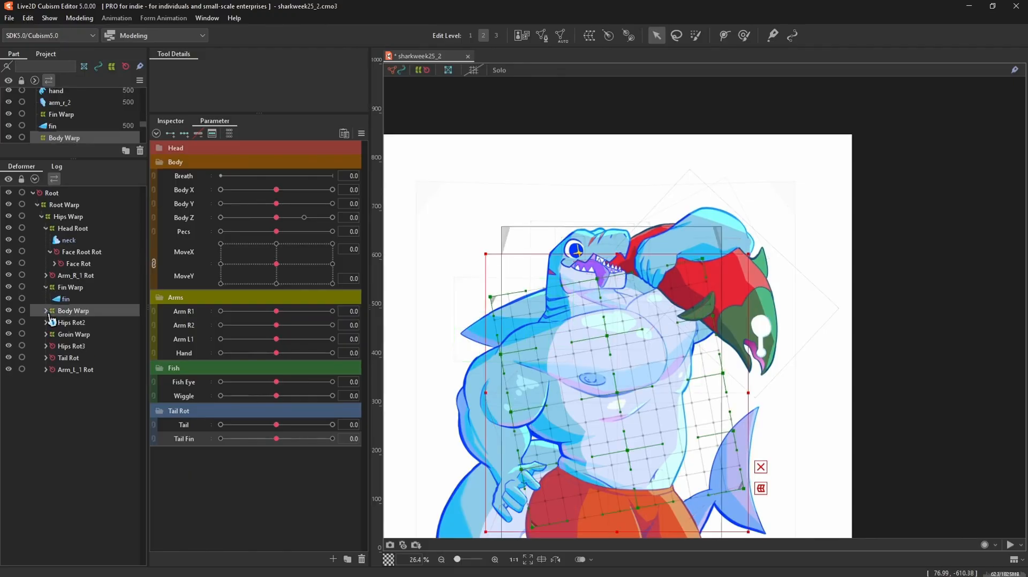
pyautogui.click(45, 310)
pyautogui.click(480, 202)
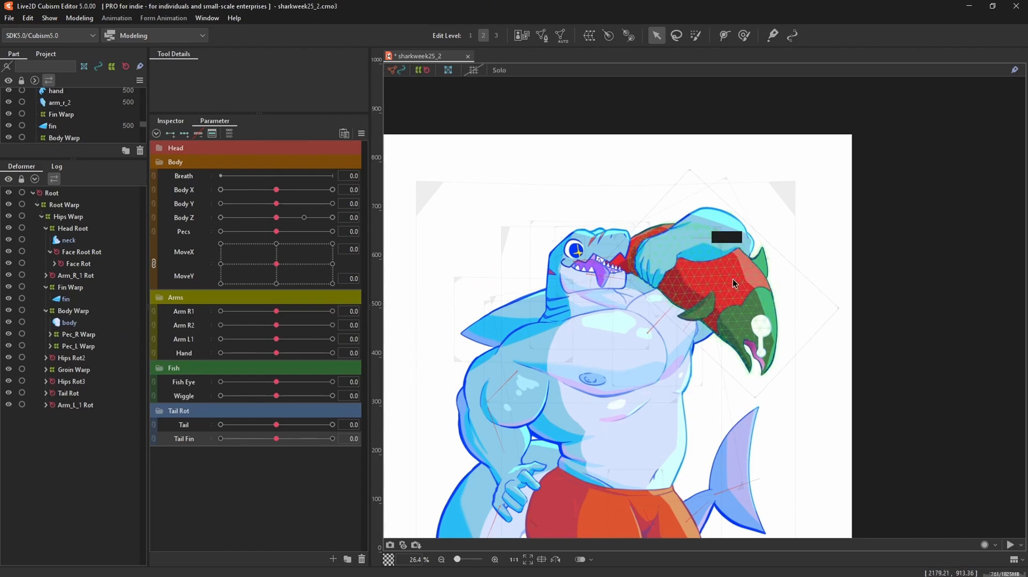
pyautogui.scroll(-2, 717, 355)
pyautogui.scroll(2, 700, 297)
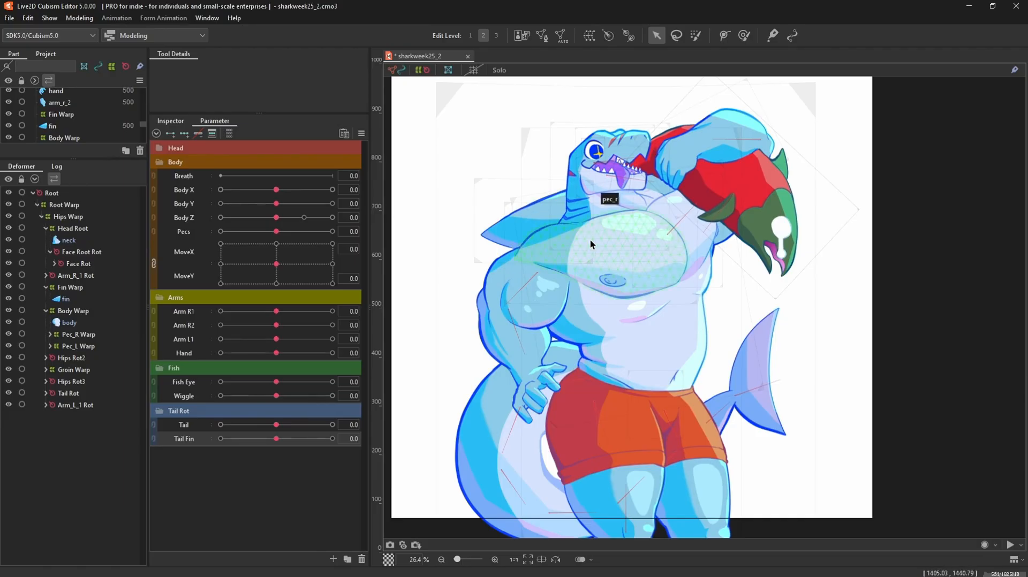
# Bring up the SharkWeek animation scene, expand its Head parameter tracks and scrub the keyframed motion, returning to frame 0
pyautogui.click(968, 7)
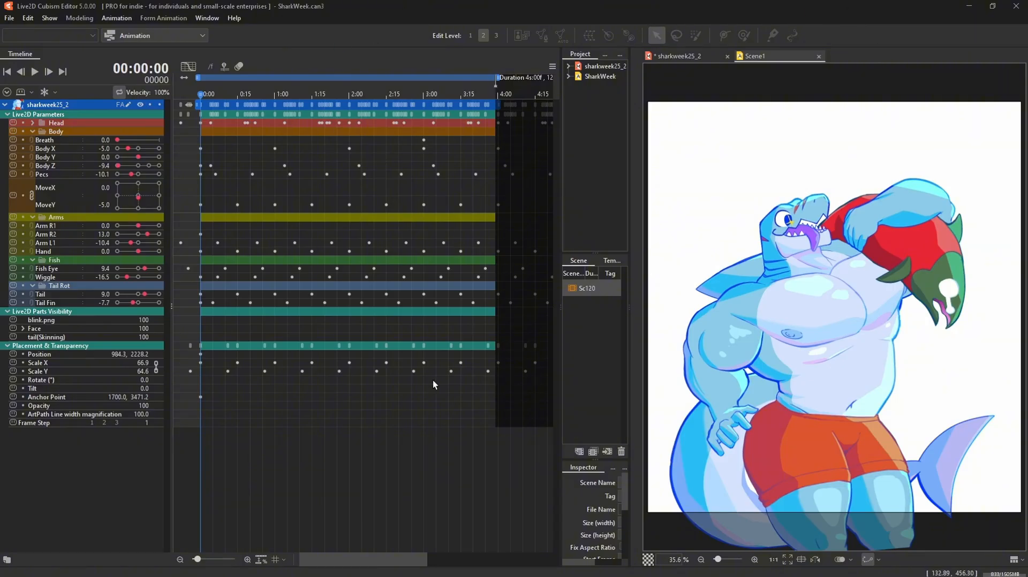
pyautogui.click(33, 123)
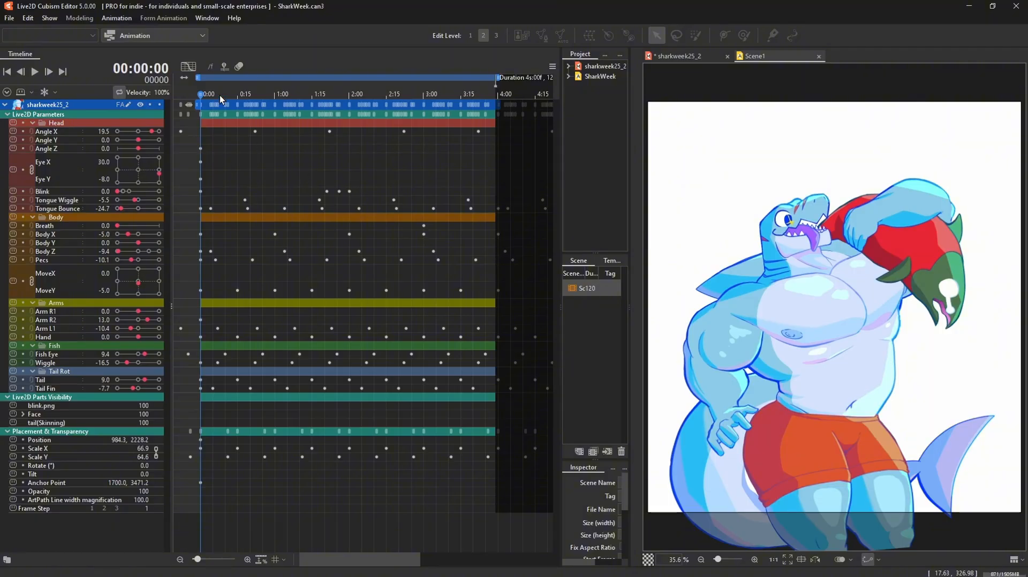
pyautogui.moveTo(219, 96); pyautogui.dragTo(292, 99)
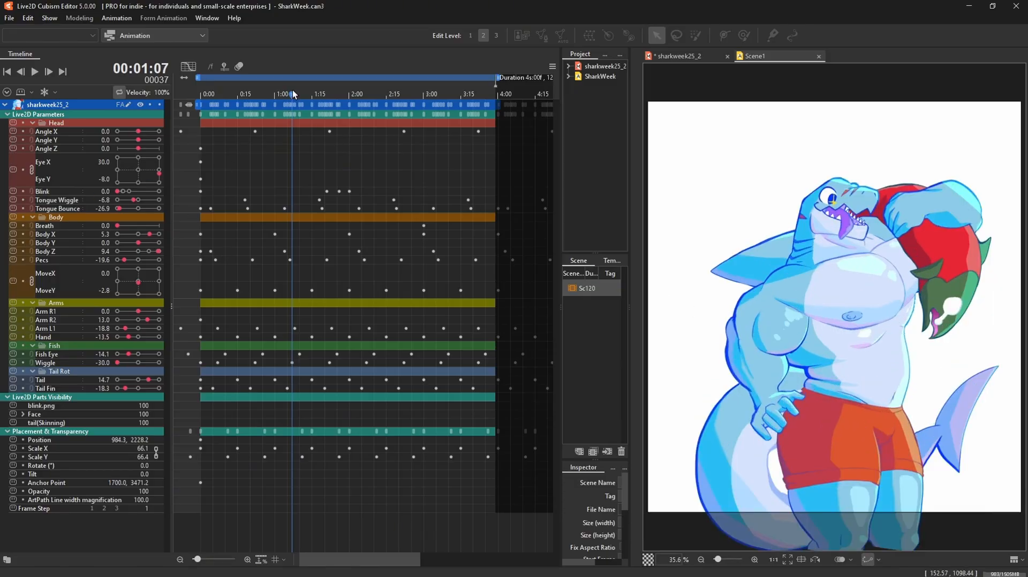
pyautogui.moveTo(292, 92); pyautogui.dragTo(345, 103)
pyautogui.moveTo(379, 111); pyautogui.dragTo(195, 82)
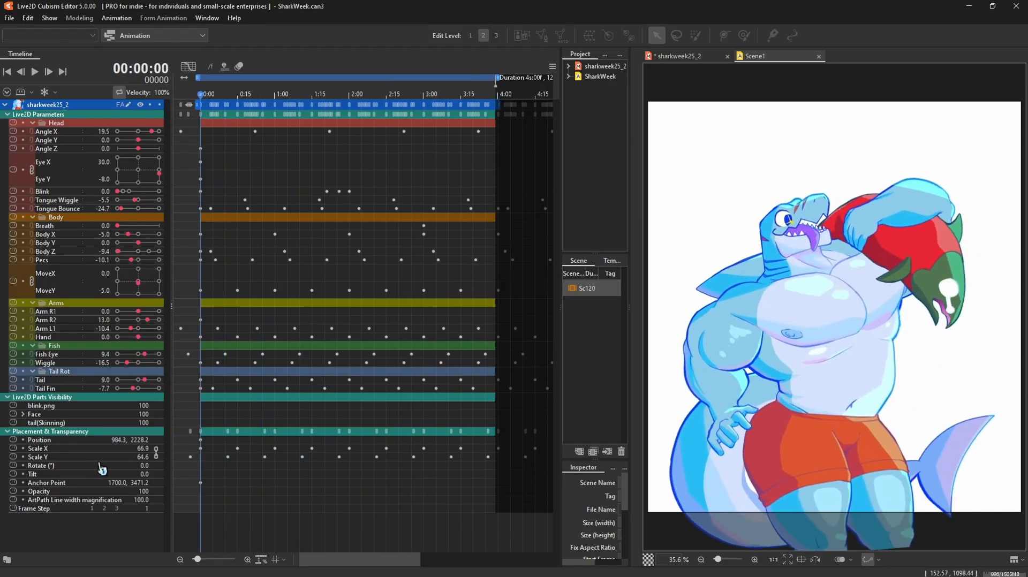
# Try scaling the shark proportionally to 60.5 by 58.5, then squash Scale Y alone to 30.3, undoing each change
pyautogui.moveTo(142, 458); pyautogui.dragTo(129, 457)
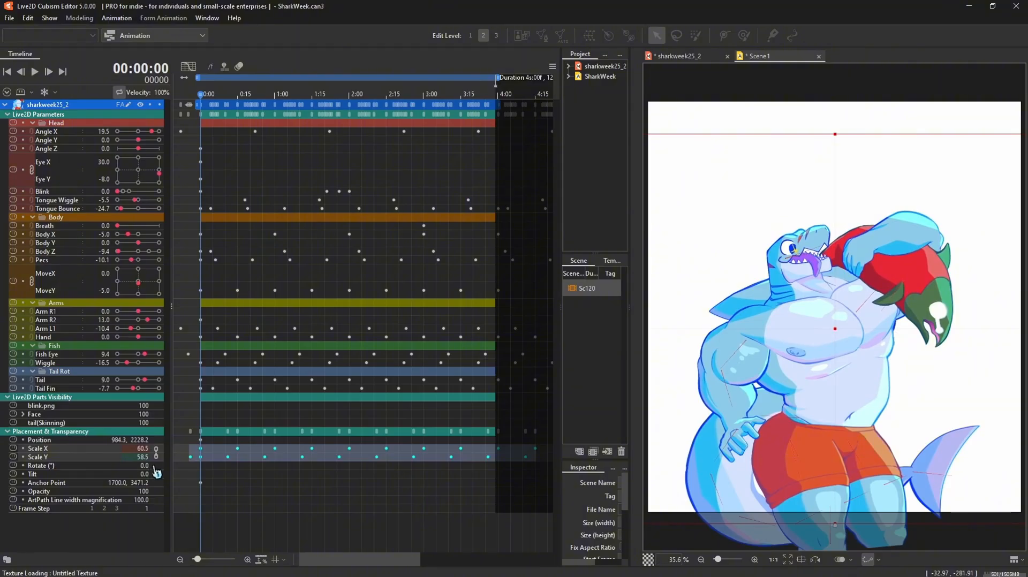
pyautogui.hotkey('ctrl', 'z')
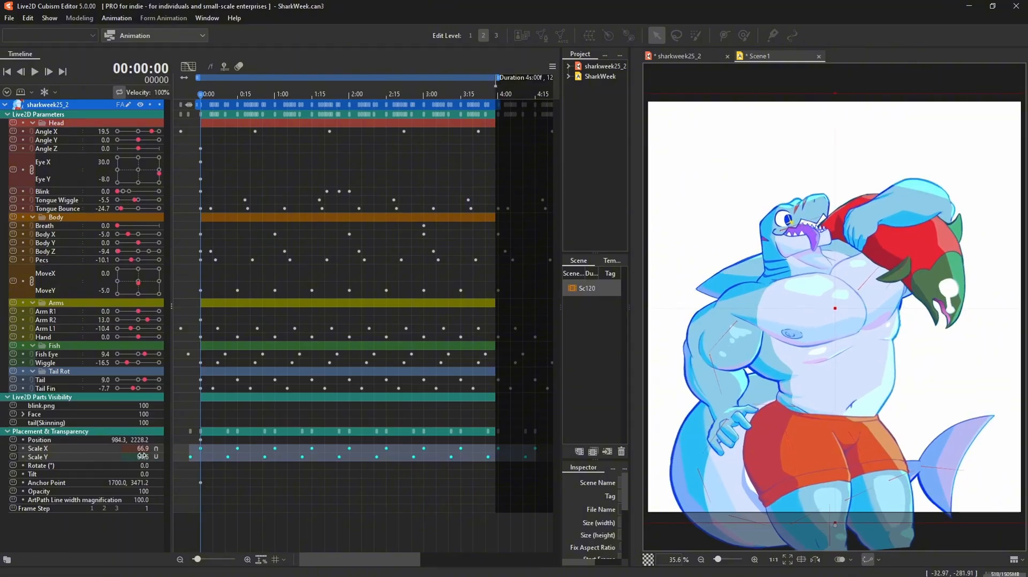
pyautogui.moveTo(143, 457); pyautogui.dragTo(84, 458)
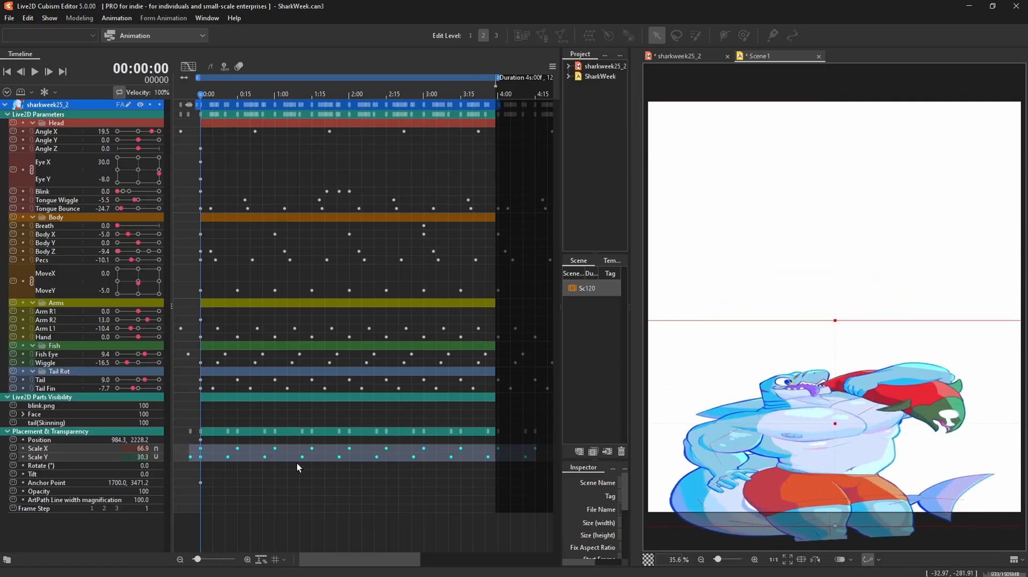
pyautogui.hotkey('ctrl', 'z')
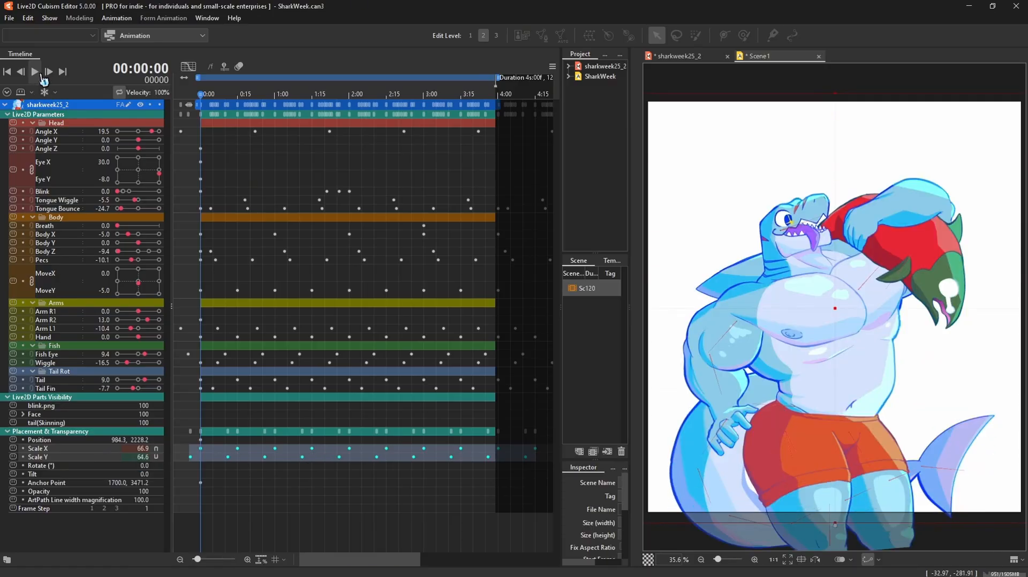
# Play back the shark's four-second animation loop and stop it
pyautogui.click(42, 78)
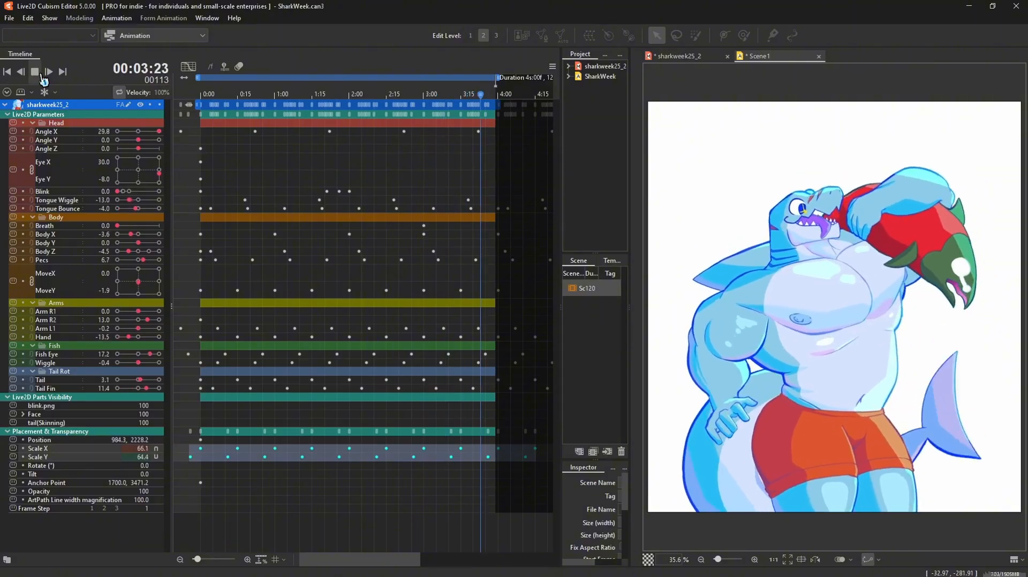
pyautogui.click(40, 74)
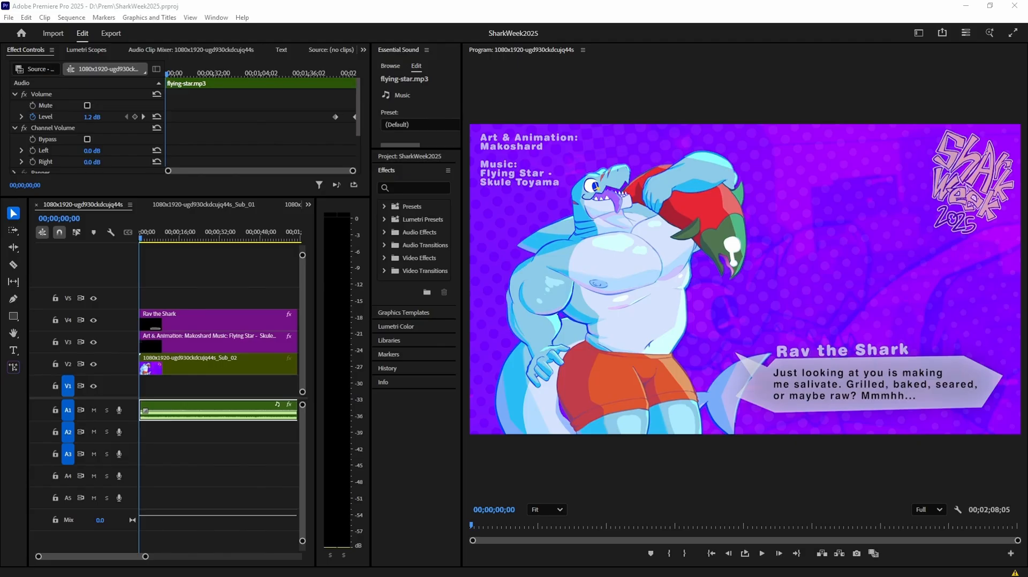
# In Premiere Pro's SharkWeek2025 project, widen the timeline area and lower the flying-star.mp3 clip's volume level to -100 dB
pyautogui.moveTo(371, 313); pyautogui.dragTo(407, 314)
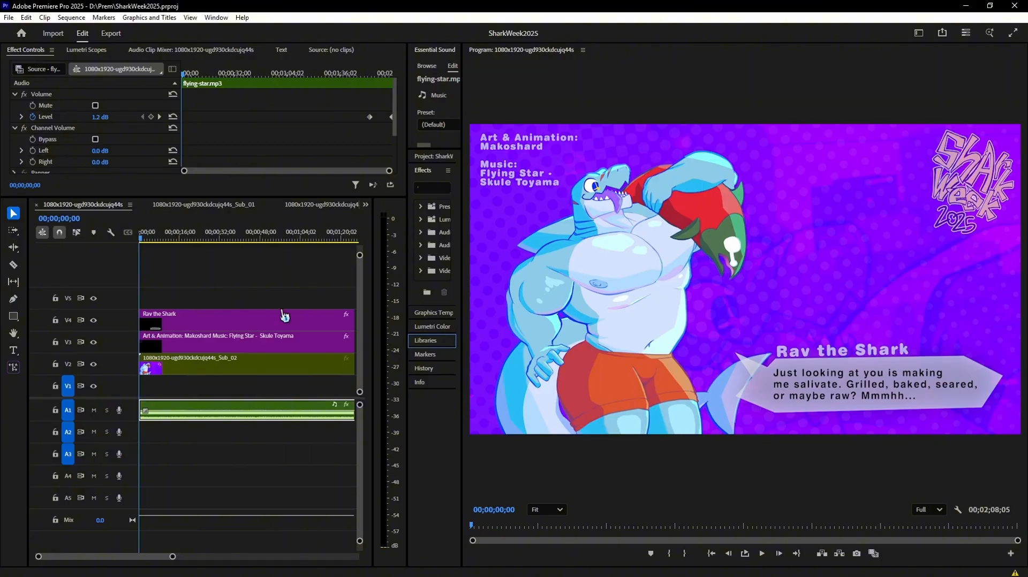
pyautogui.moveTo(212, 416); pyautogui.dragTo(212, 426)
# Scrub through the composited shark video sequence from the beginning to past its last clips
pyautogui.moveTo(153, 238); pyautogui.dragTo(208, 266)
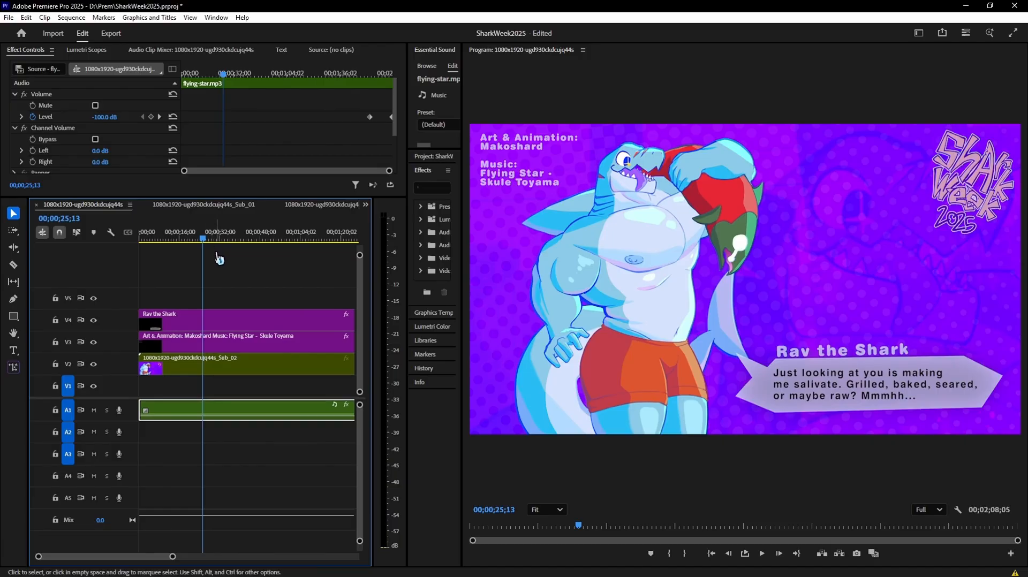
pyautogui.click(207, 239)
pyautogui.moveTo(209, 246); pyautogui.dragTo(232, 249)
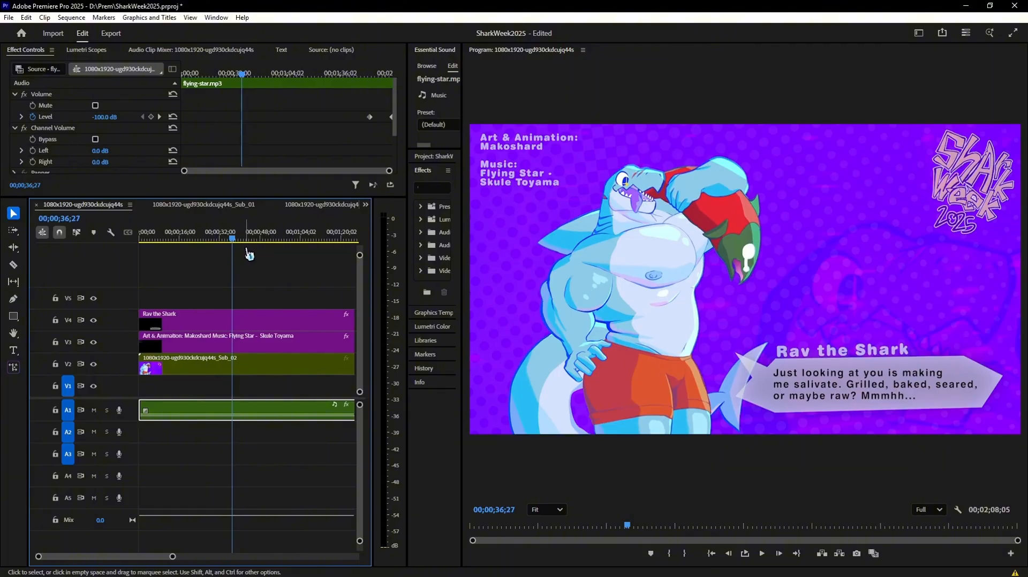
pyautogui.click(246, 241)
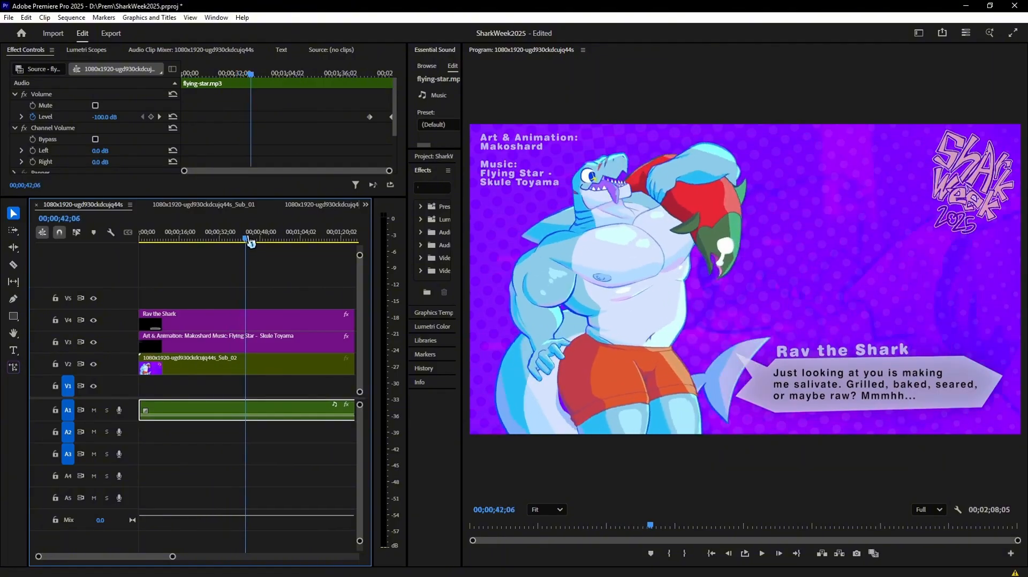
pyautogui.moveTo(251, 244); pyautogui.dragTo(287, 244)
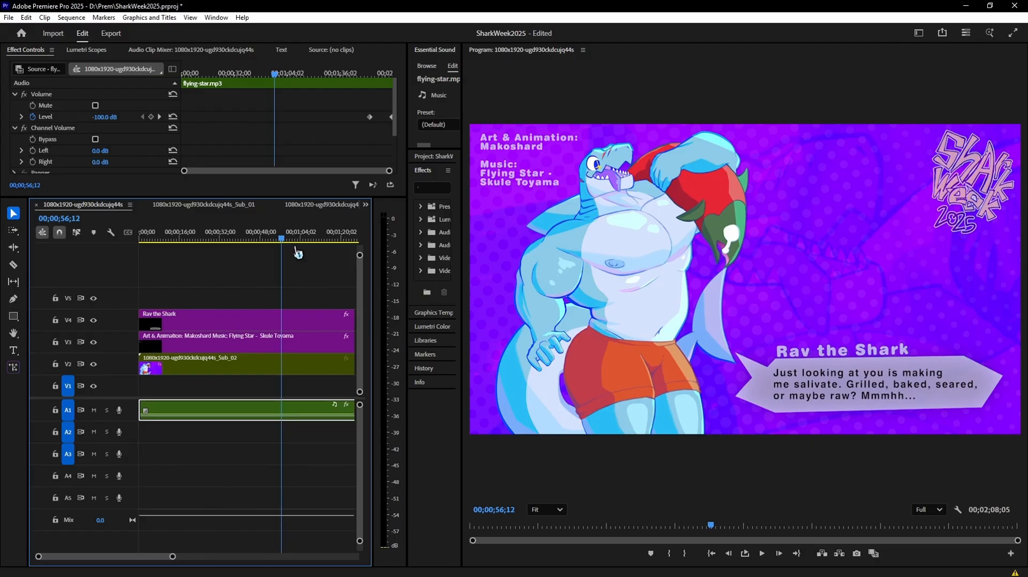
pyautogui.moveTo(292, 243); pyautogui.dragTo(316, 279)
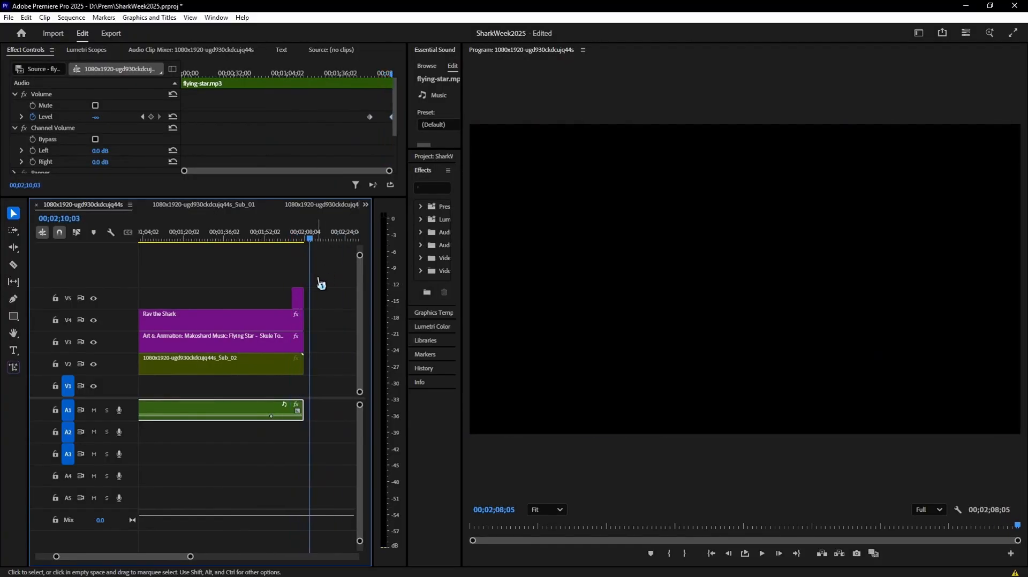